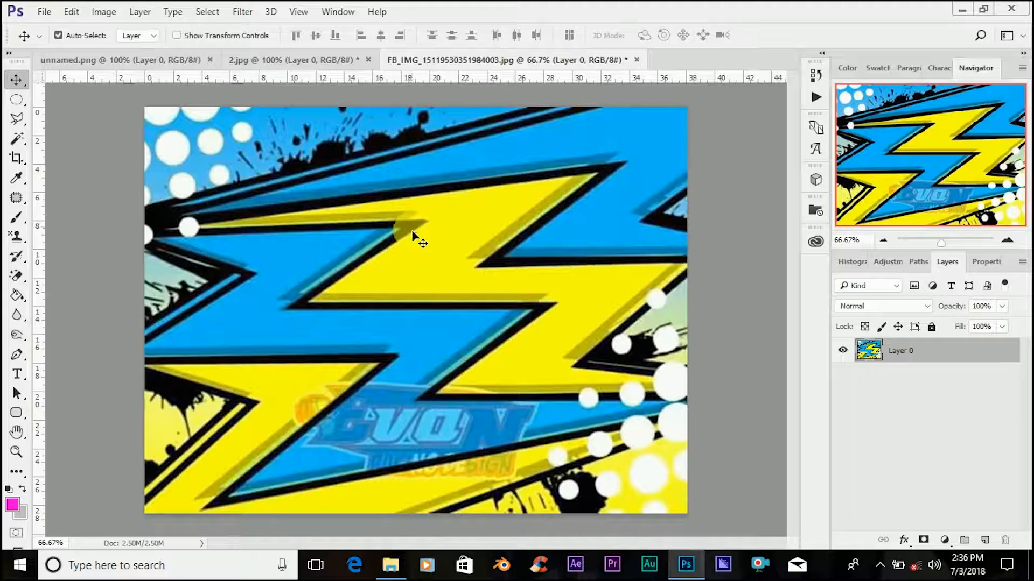
- Create a new 78 x 43 mm document at 300 pixels/inch in 8-bit RGB Color with a white background
{"action": "left_click", "coordinate": [46, 13]}
{"action": "left_click", "coordinate": [104, 41]}
{"action": "key", "text": "ctrl+n"}
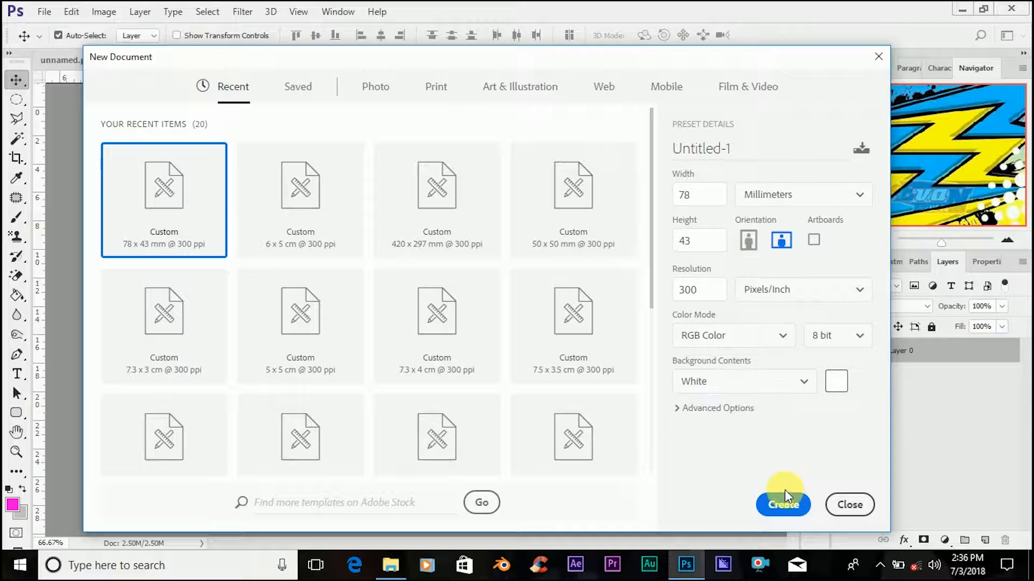
{"action": "left_click", "coordinate": [789, 511]}
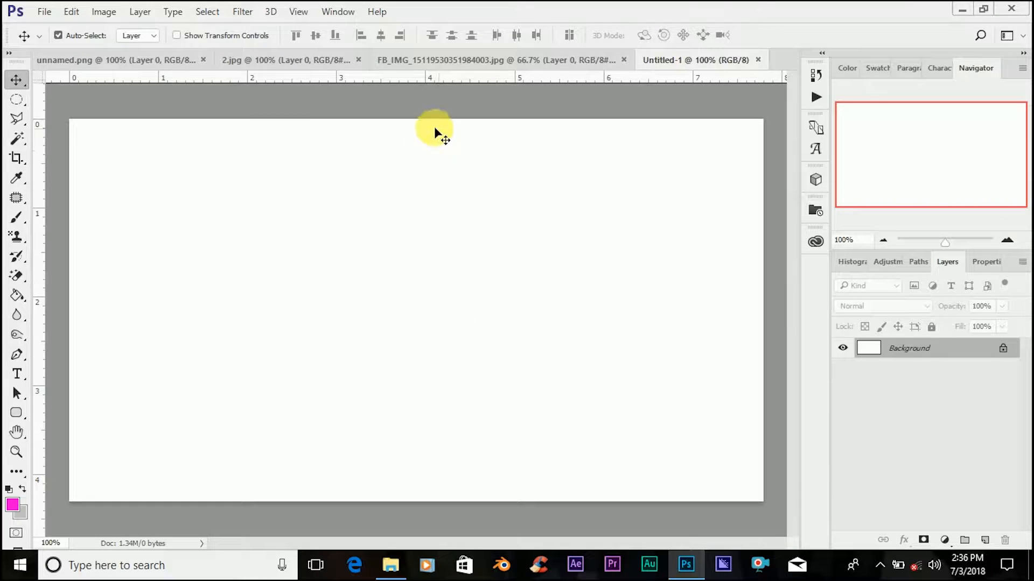
- Copy the blue and yellow lightning image into the new document and scale it to 85.19% to fit the canvas width
{"action": "left_click", "coordinate": [493, 62]}
{"action": "mouse_move", "coordinate": [490, 244]}
{"action": "left_mouse_down"}
{"action": "mouse_move", "coordinate": [485, 277]}
{"action": "mouse_move", "coordinate": [623, 78]}
{"action": "mouse_move", "coordinate": [664, 56]}
{"action": "mouse_move", "coordinate": [673, 69]}
{"action": "mouse_move", "coordinate": [480, 240]}
{"action": "left_mouse_up"}
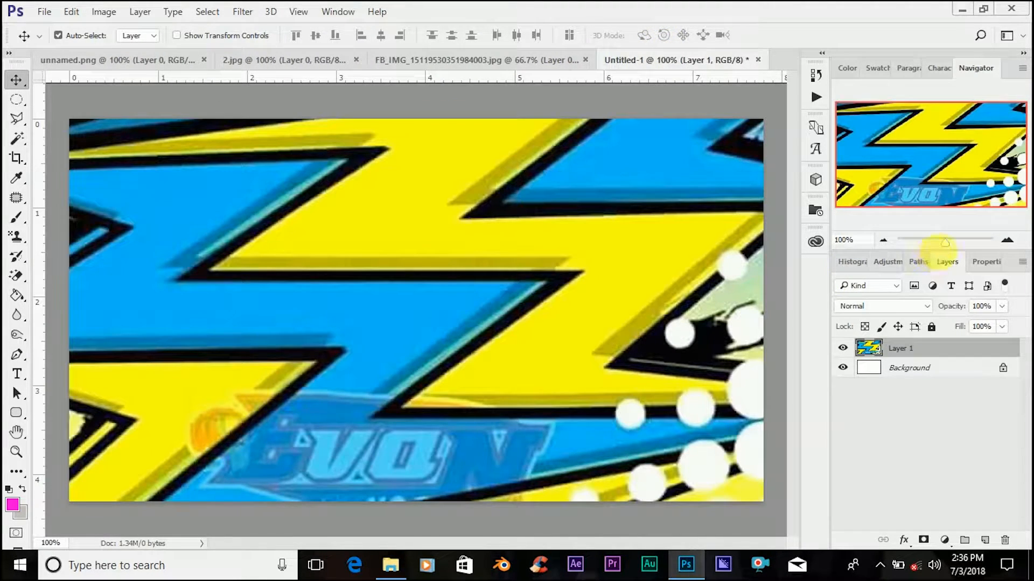
{"action": "left_click_drag", "start_coordinate": [945, 241], "coordinate": [934, 247]}
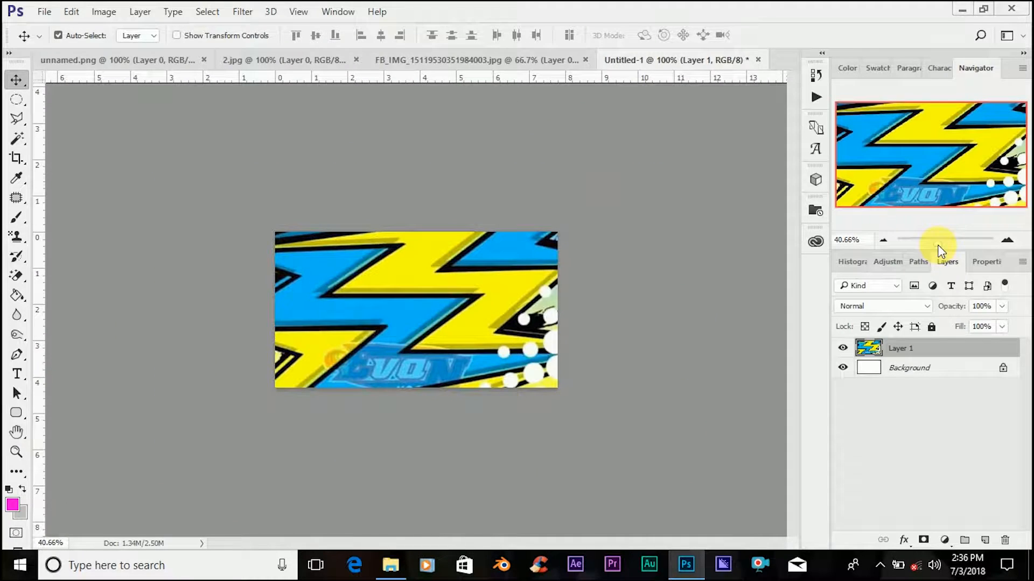
{"action": "key", "text": "ctrl+t"}
{"action": "left_click_drag", "start_coordinate": [288, 280], "coordinate": [332, 337]}
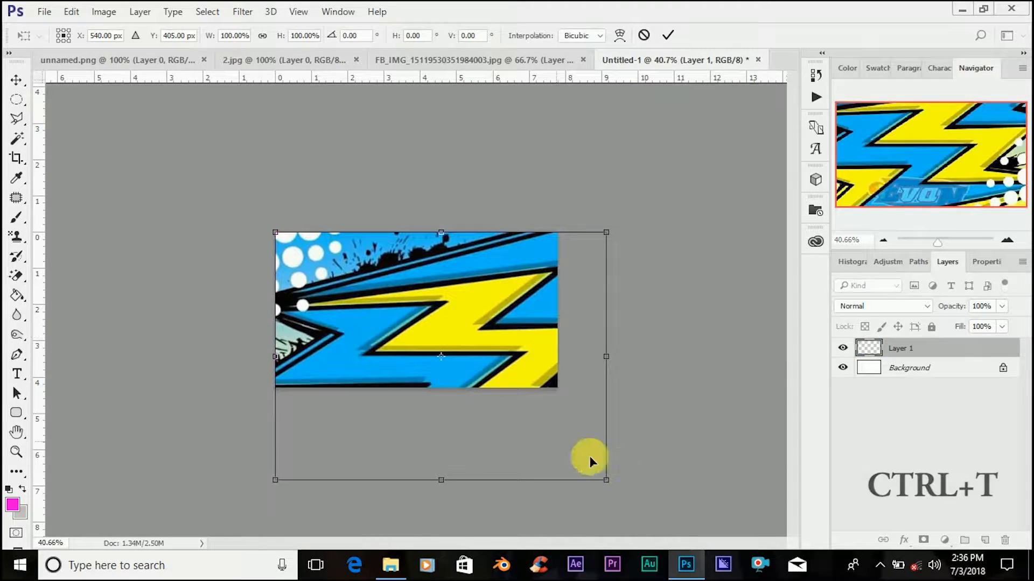
{"action": "left_click_drag", "start_coordinate": [606, 480], "coordinate": [559, 444]}
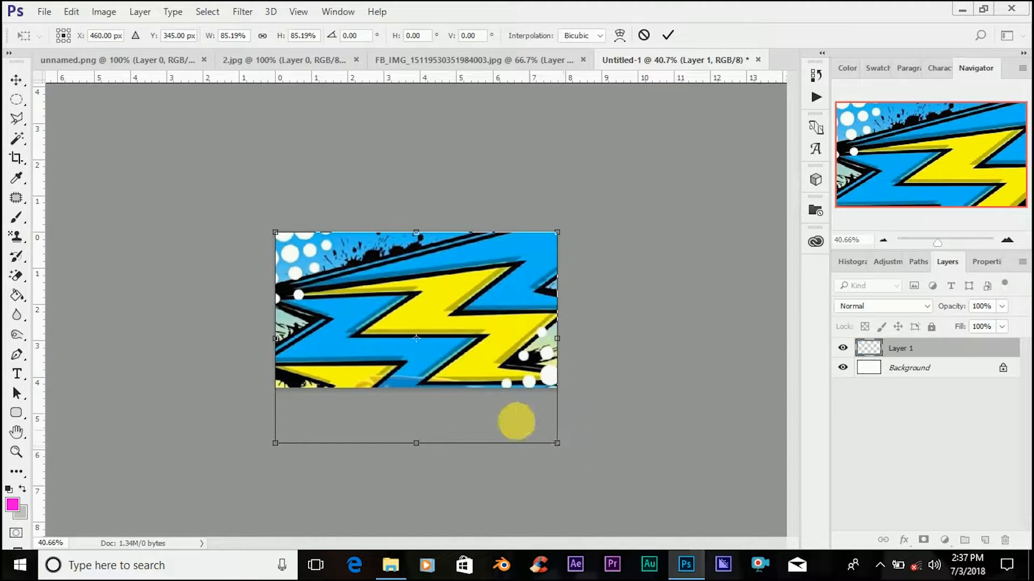
{"action": "left_click", "coordinate": [668, 37]}
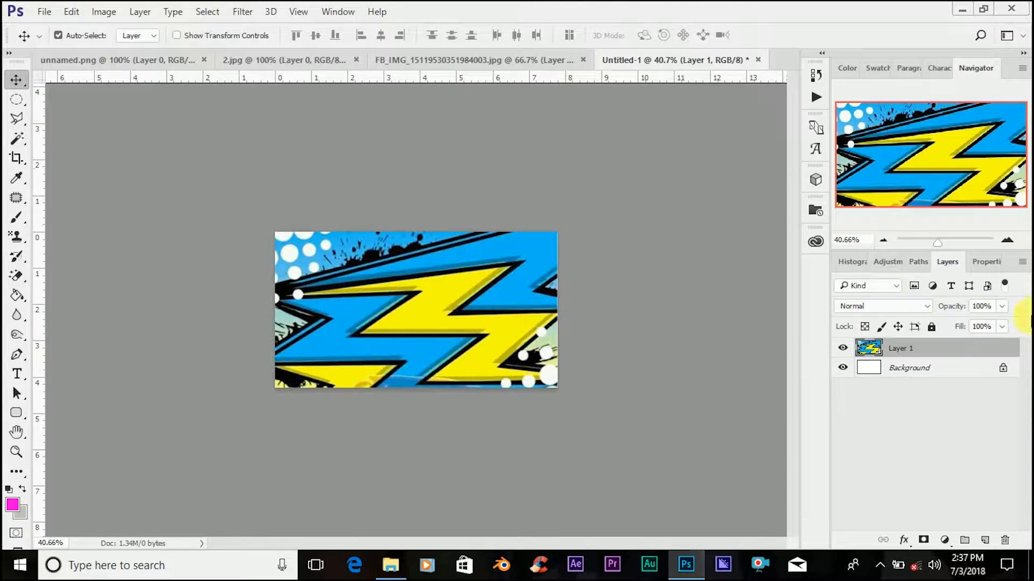
- Add the yellow text NOVITA in the Demonized font at 41.01 pt across the middle of the canvas
{"action": "left_click_drag", "start_coordinate": [934, 241], "coordinate": [948, 256]}
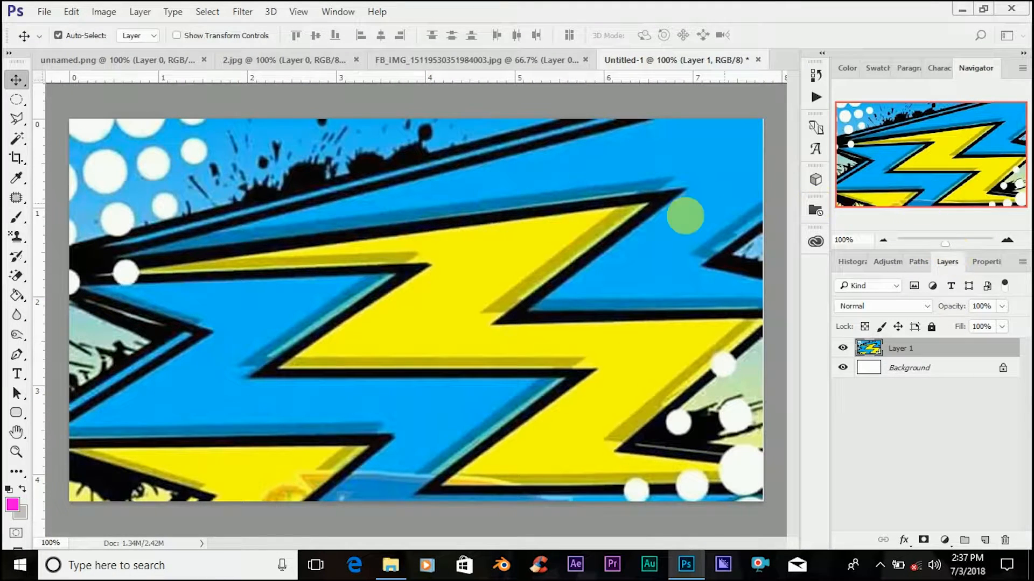
{"action": "left_click", "coordinate": [17, 374]}
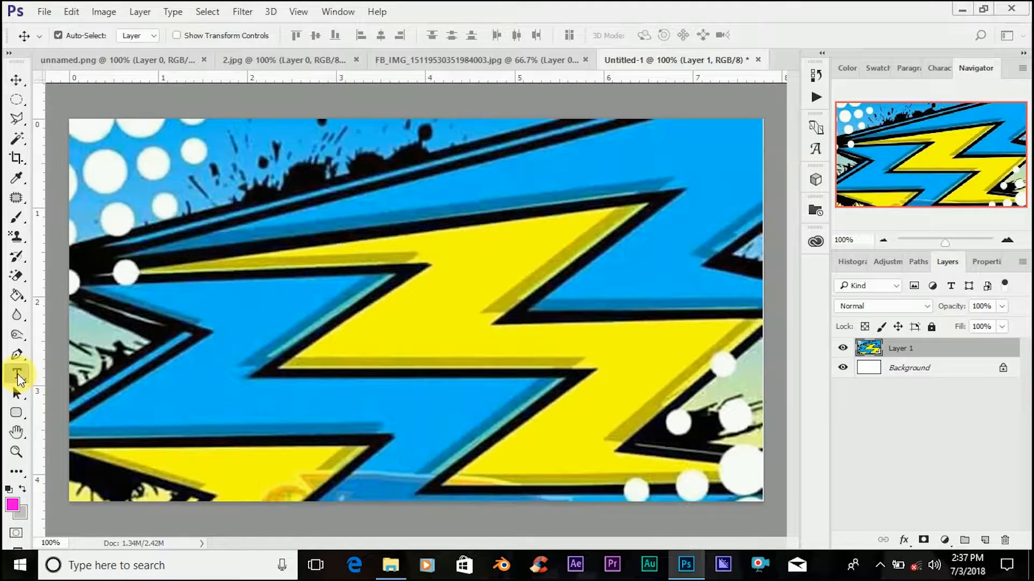
{"action": "left_click", "coordinate": [315, 358]}
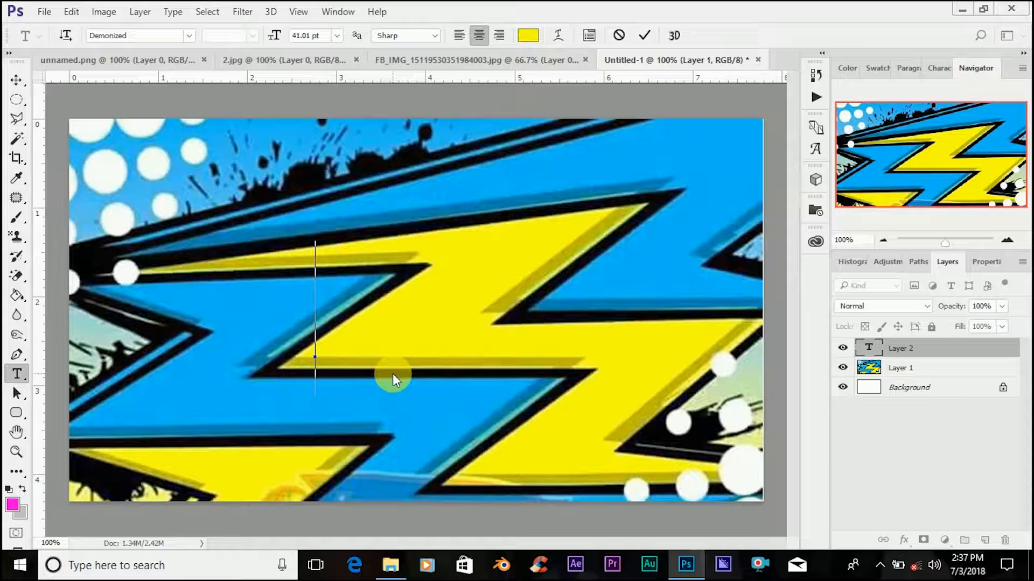
{"action": "type", "text": "NO"}
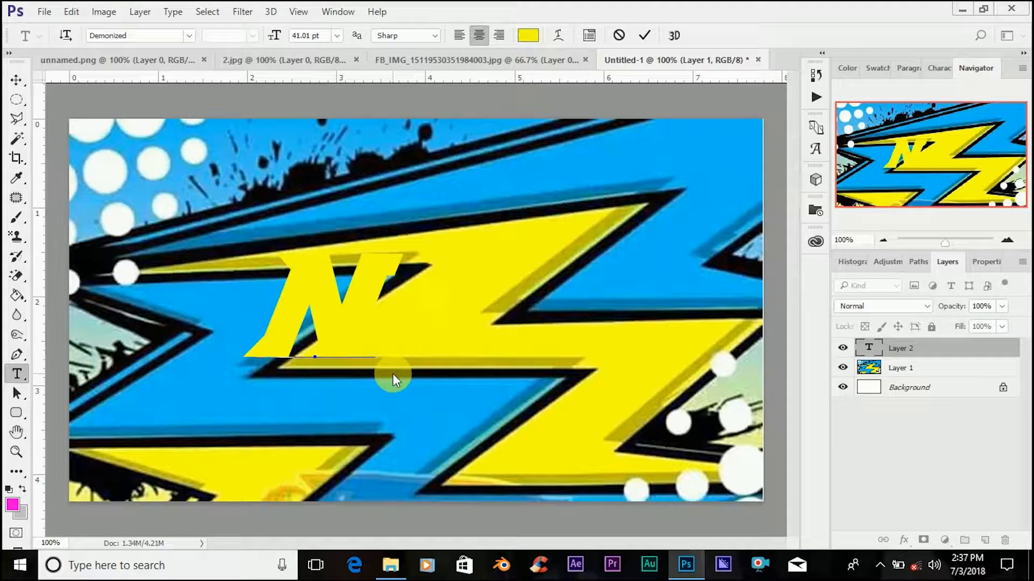
{"action": "type", "text": "TION"}
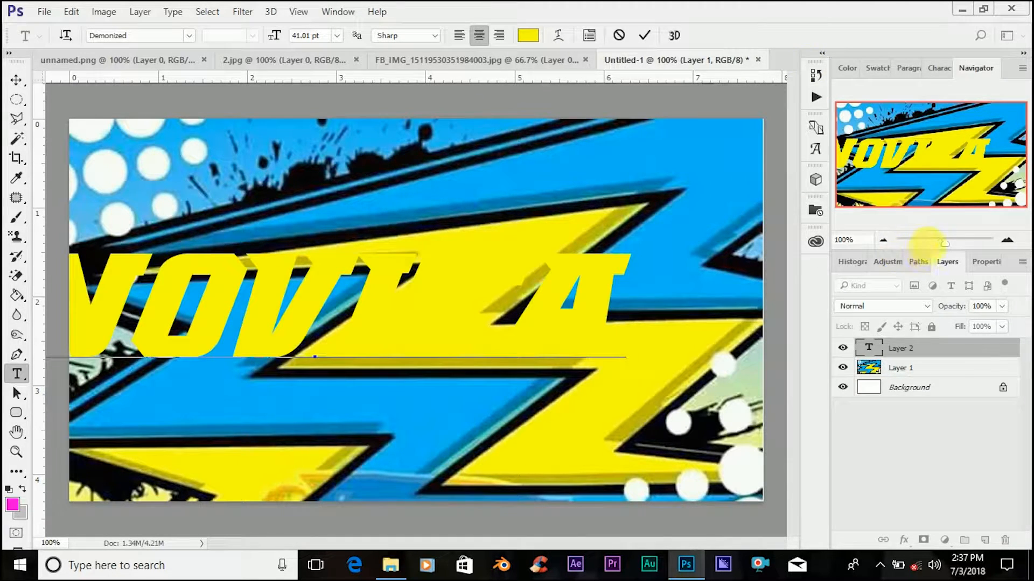
{"action": "left_click", "coordinate": [943, 243]}
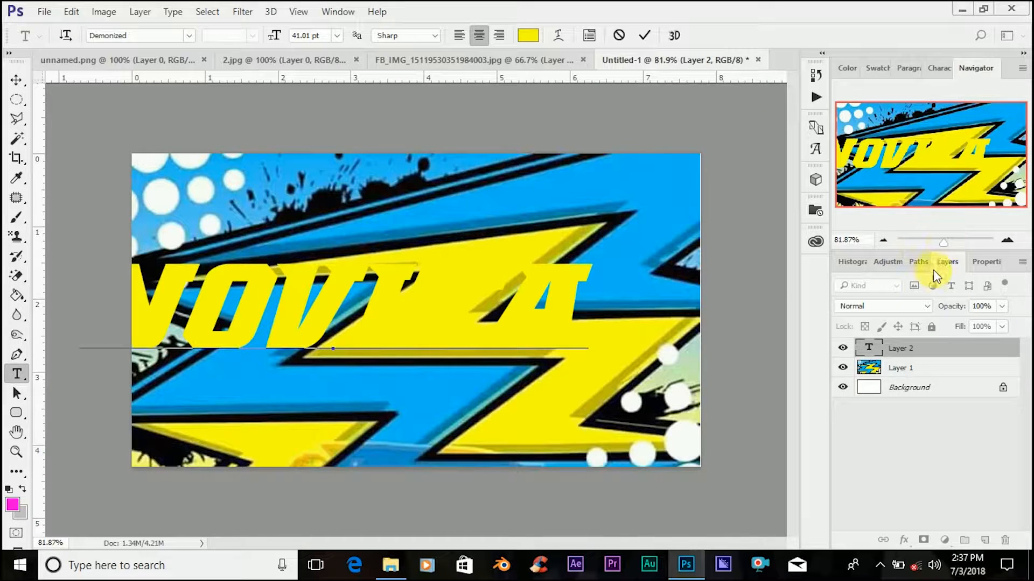
{"action": "left_click", "coordinate": [868, 348]}
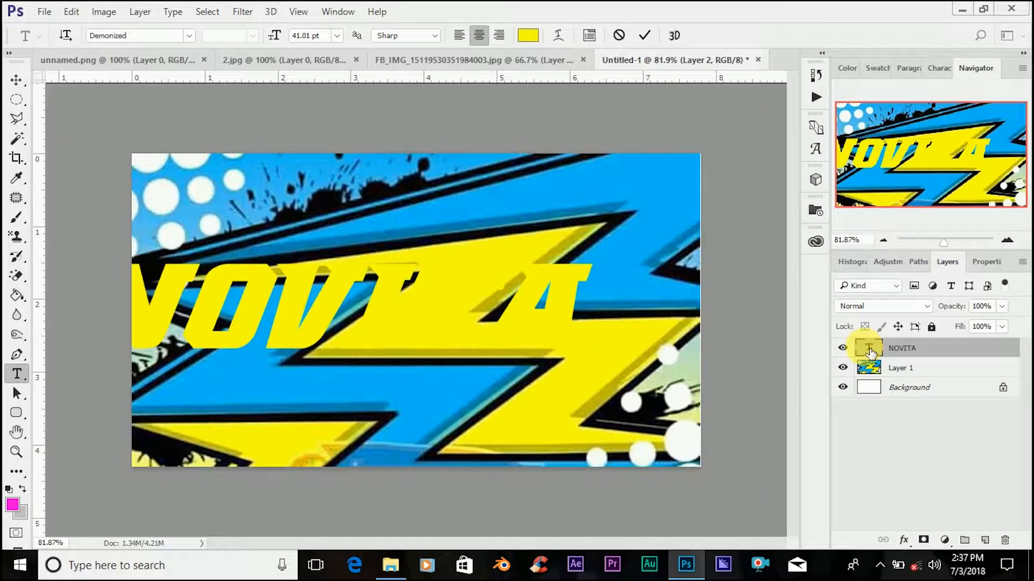
- Set the tracking of the NOVITA text to -90 and move the text to the middle of the canvas
{"action": "double_click", "coordinate": [868, 349]}
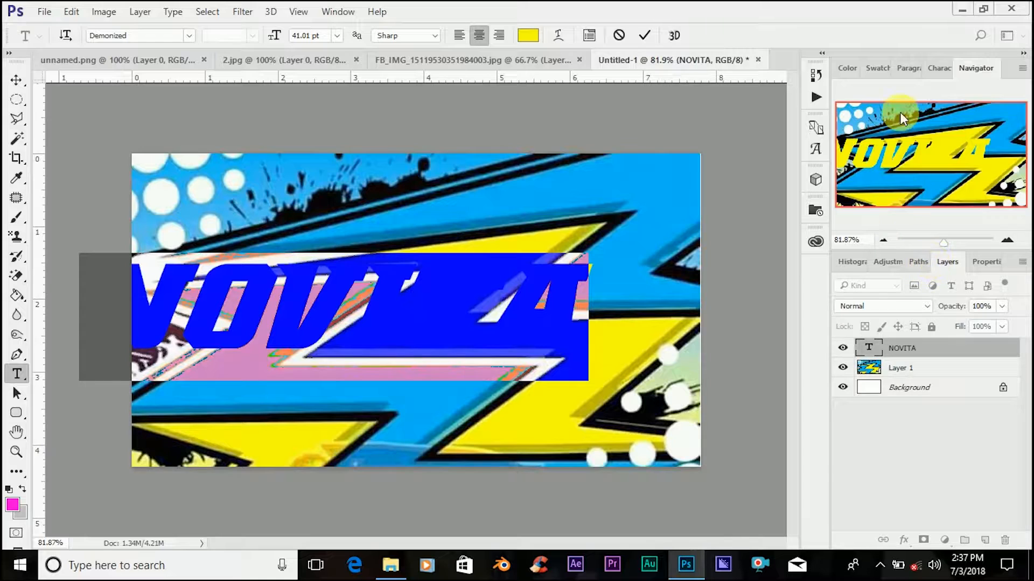
{"action": "left_click", "coordinate": [940, 69]}
{"action": "mouse_move", "coordinate": [932, 135]}
{"action": "left_mouse_down"}
{"action": "mouse_move", "coordinate": [922, 132]}
{"action": "mouse_move", "coordinate": [929, 139]}
{"action": "left_mouse_up"}
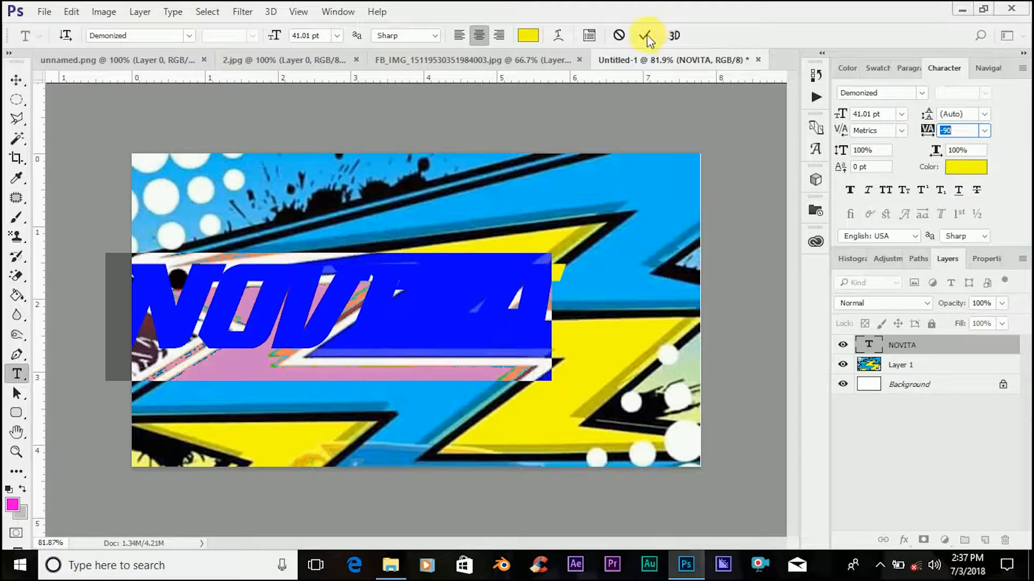
{"action": "left_click", "coordinate": [645, 36]}
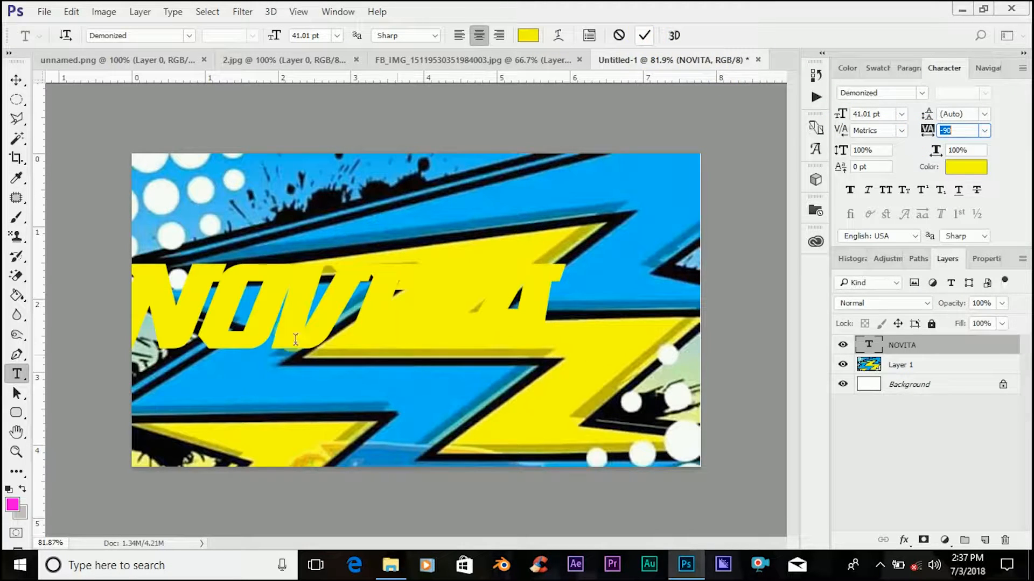
{"action": "left_click", "coordinate": [16, 80]}
{"action": "left_click_drag", "start_coordinate": [299, 338], "coordinate": [368, 345]}
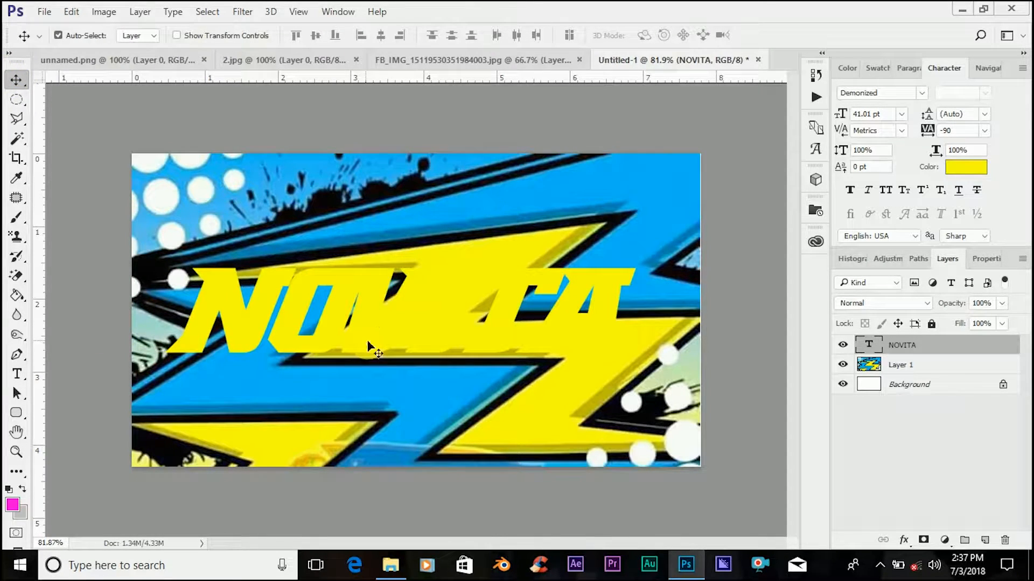
- Enlarge the NOVITA text to 46.01 pt and recentre it on the canvas
{"action": "double_click", "coordinate": [872, 349]}
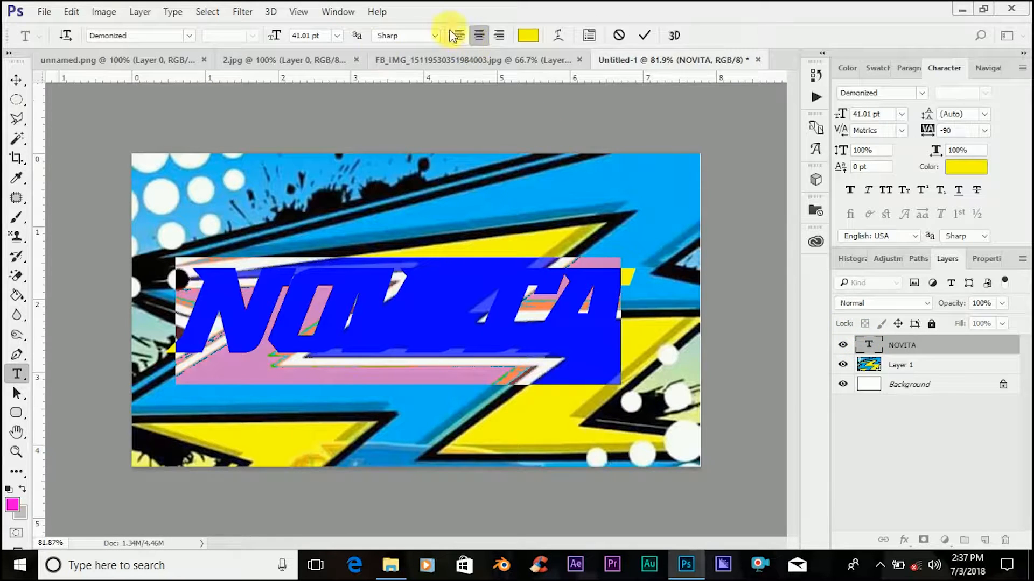
{"action": "left_click_drag", "start_coordinate": [277, 39], "coordinate": [281, 36]}
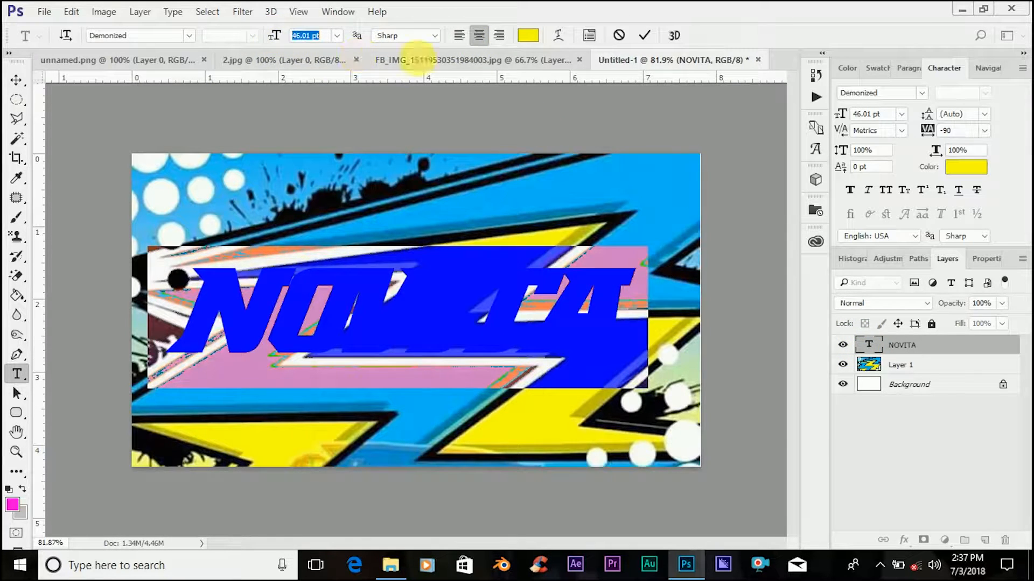
{"action": "left_click", "coordinate": [644, 35]}
{"action": "key", "text": "v"}
{"action": "mouse_move", "coordinate": [524, 310]}
{"action": "left_mouse_down"}
{"action": "mouse_move", "coordinate": [507, 320]}
{"action": "mouse_move", "coordinate": [516, 312]}
{"action": "left_mouse_up"}
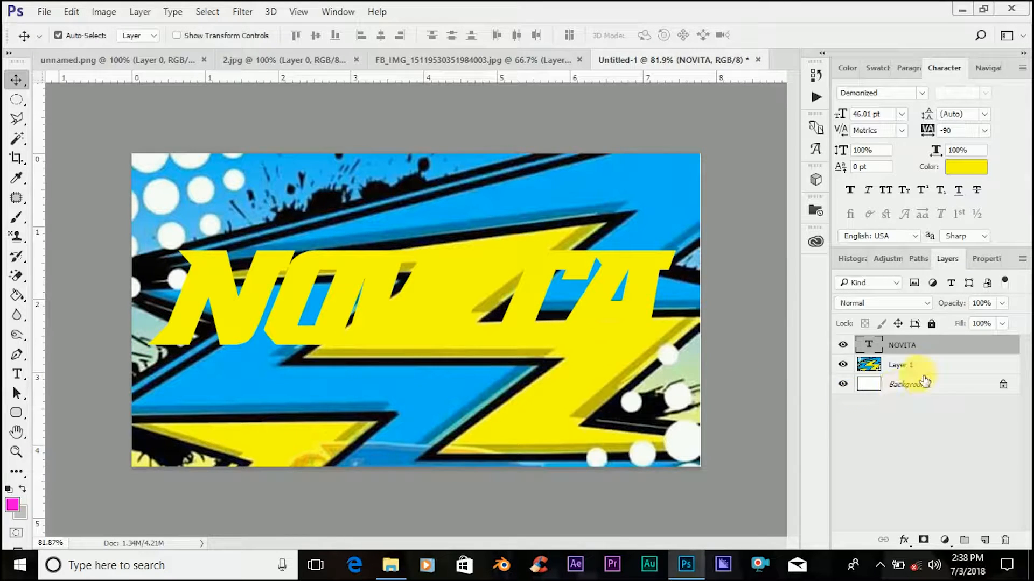
- Apply a black 6 px outside Stroke layer style with Normal blending and 100% opacity to the NOVITA text
{"action": "right_click", "coordinate": [927, 353]}
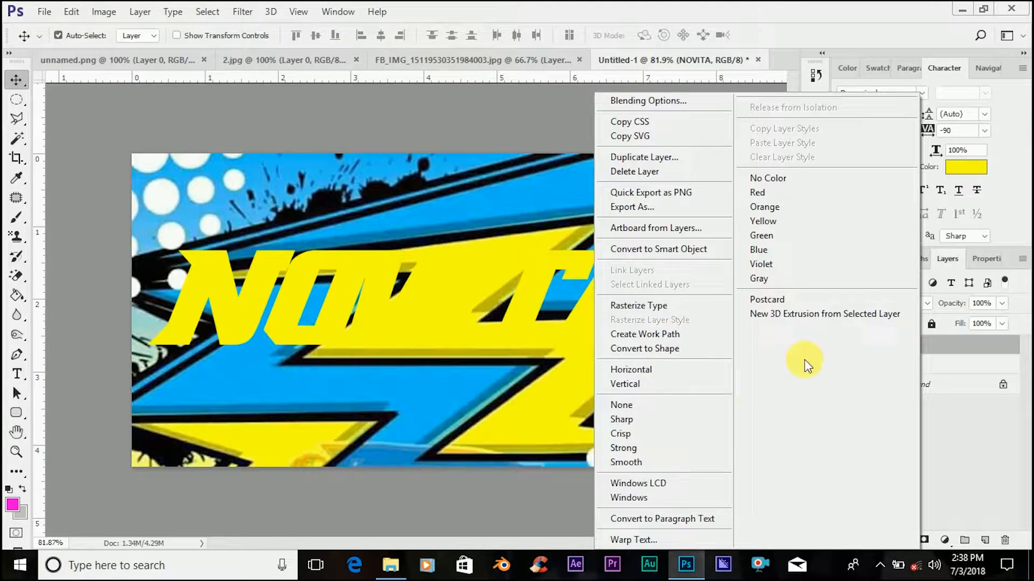
{"action": "left_click", "coordinate": [642, 102]}
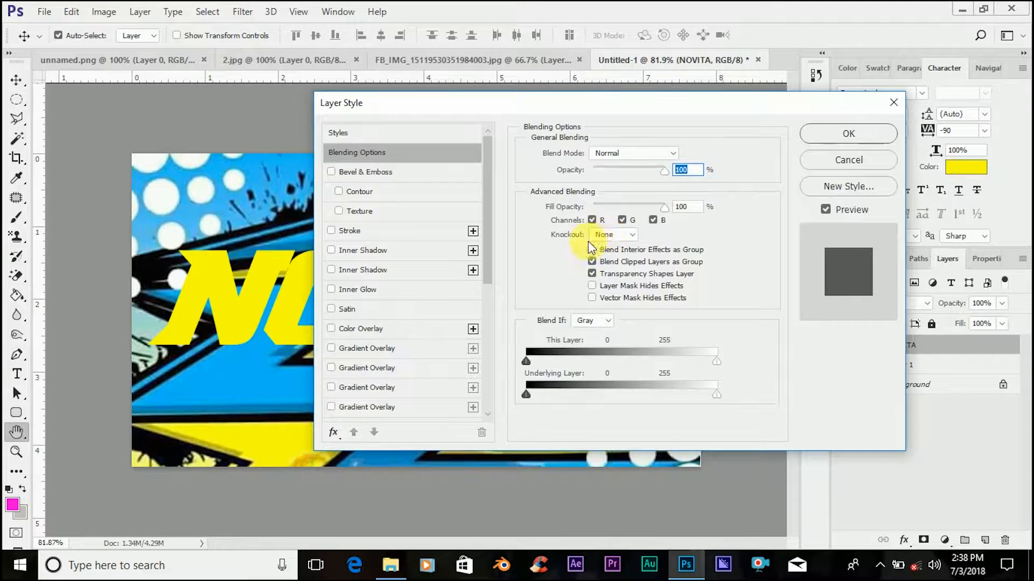
{"action": "left_click", "coordinate": [363, 228]}
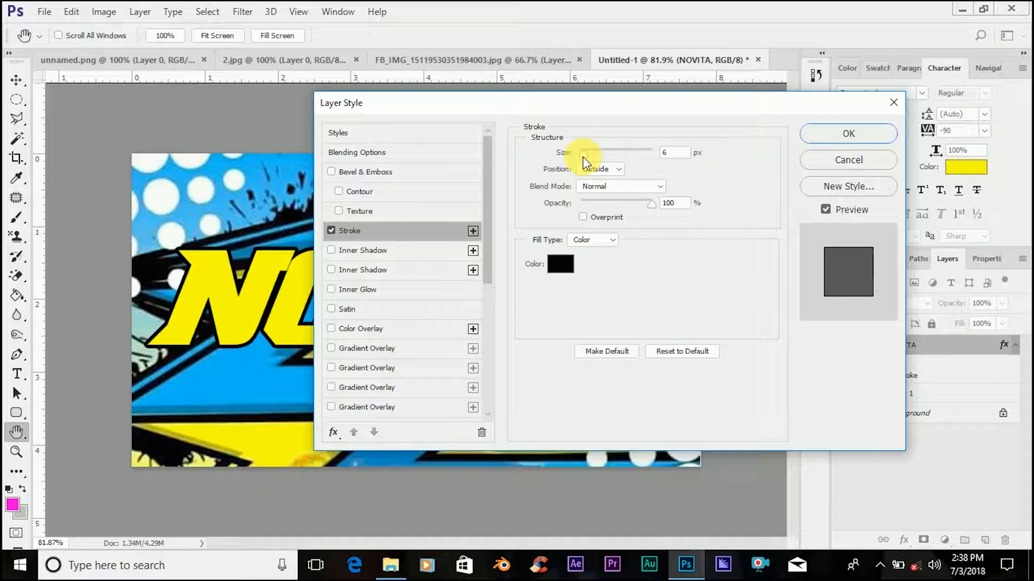
{"action": "left_click", "coordinate": [860, 134]}
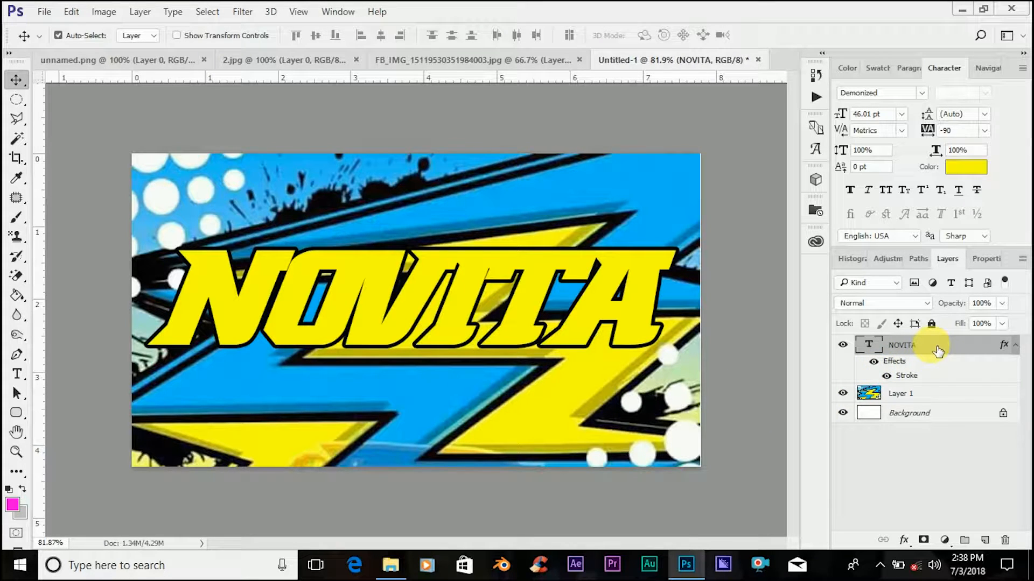
- Loosen the tracking of the NOVITA text to -70 and move the text slightly upward on the canvas
{"action": "double_click", "coordinate": [868, 346]}
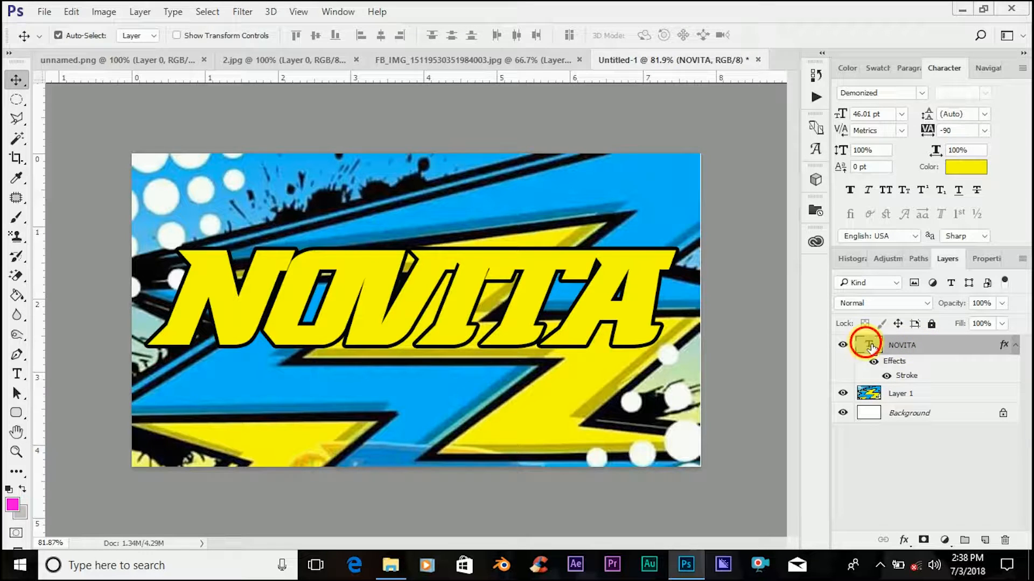
{"action": "left_click_drag", "start_coordinate": [930, 131], "coordinate": [941, 139]}
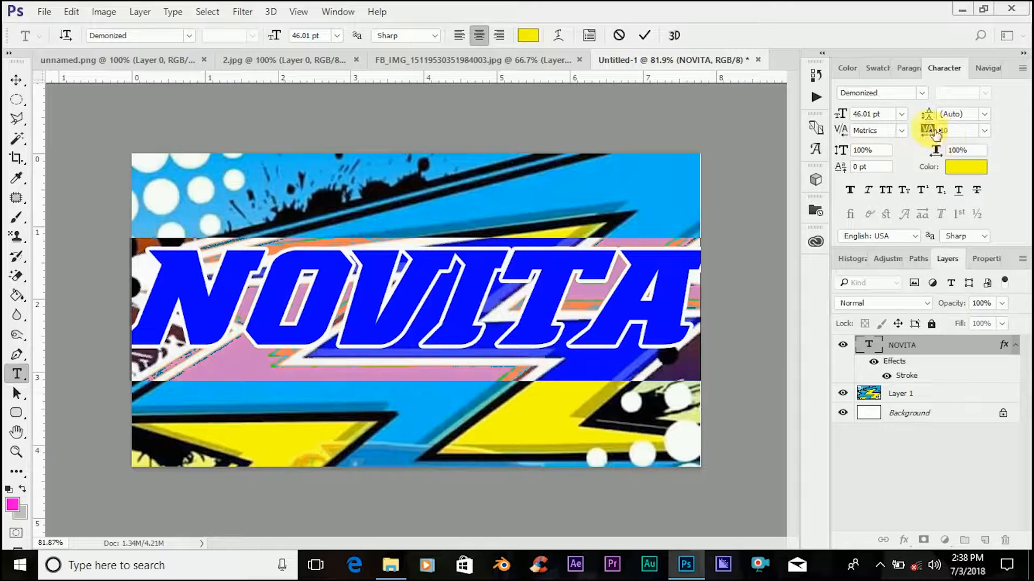
{"action": "left_click_drag", "start_coordinate": [927, 133], "coordinate": [931, 134]}
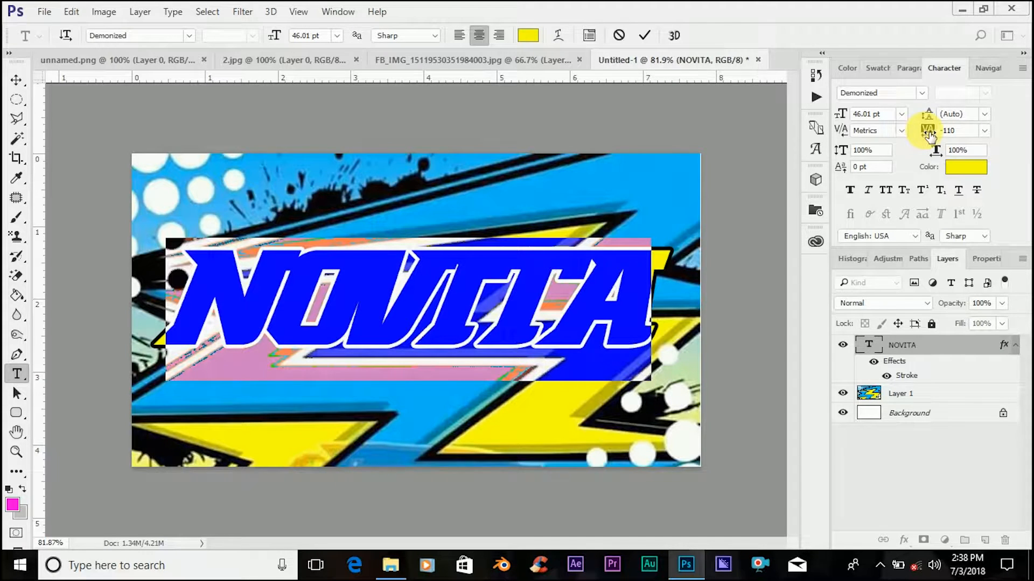
{"action": "left_click_drag", "start_coordinate": [929, 134], "coordinate": [935, 134]}
{"action": "left_click", "coordinate": [644, 35]}
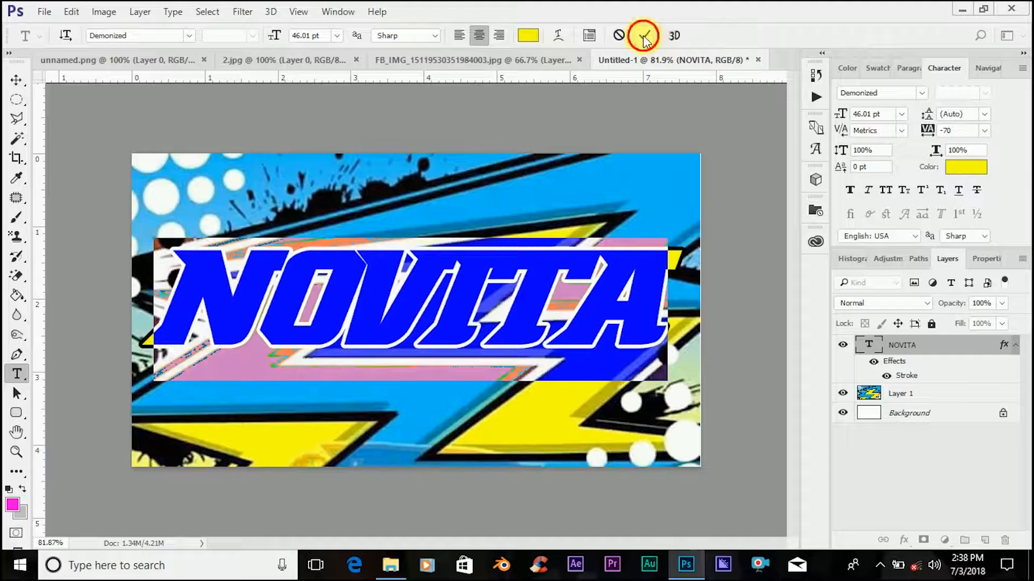
{"action": "key", "text": "v"}
{"action": "mouse_move", "coordinate": [522, 318]}
{"action": "left_mouse_down"}
{"action": "mouse_move", "coordinate": [516, 303]}
{"action": "mouse_move", "coordinate": [518, 313]}
{"action": "left_mouse_up"}
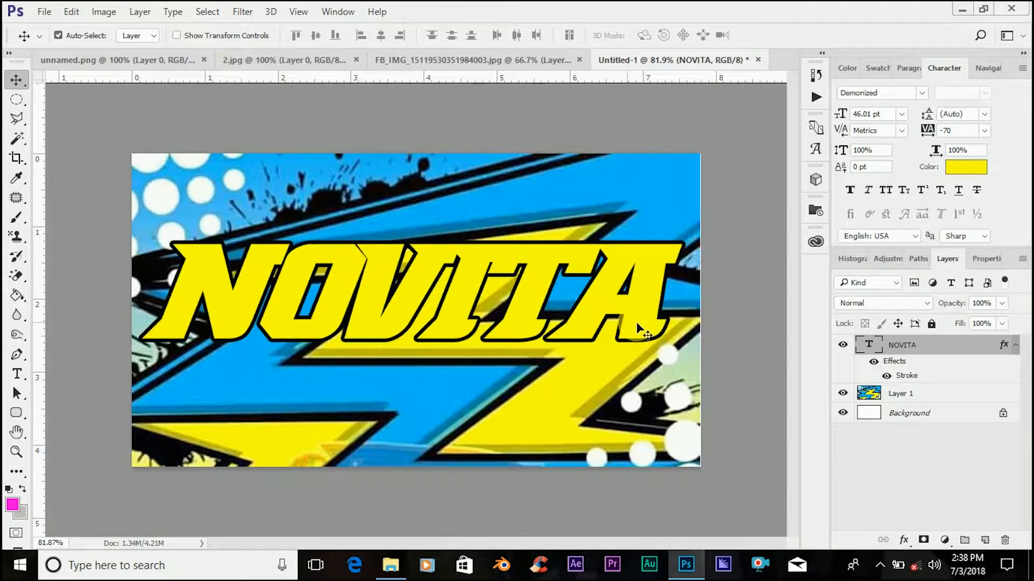
- Replace the title text with "Novita" in mixed case and commit the edit
{"action": "left_click", "coordinate": [876, 350]}
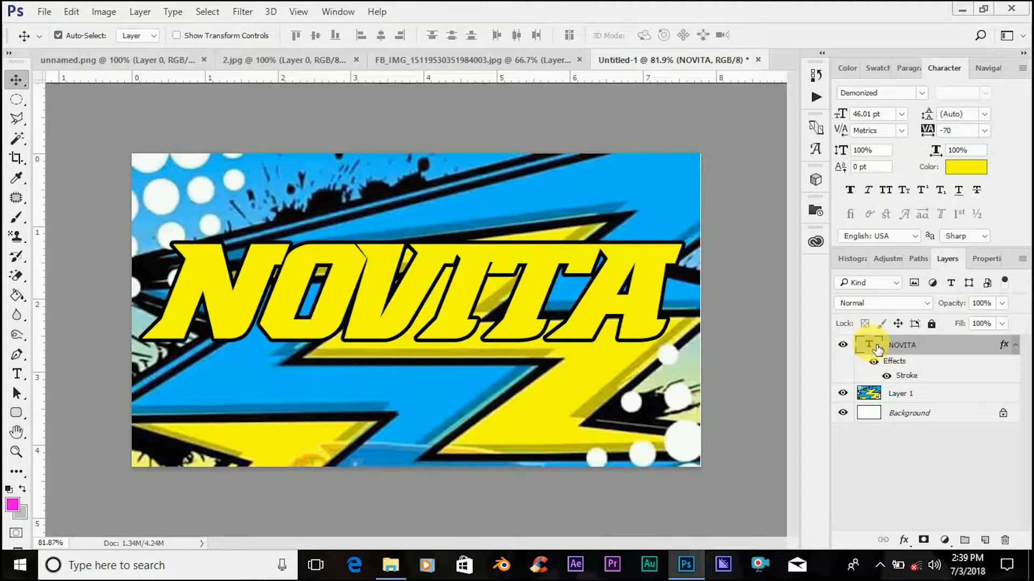
{"action": "double_click", "coordinate": [875, 349]}
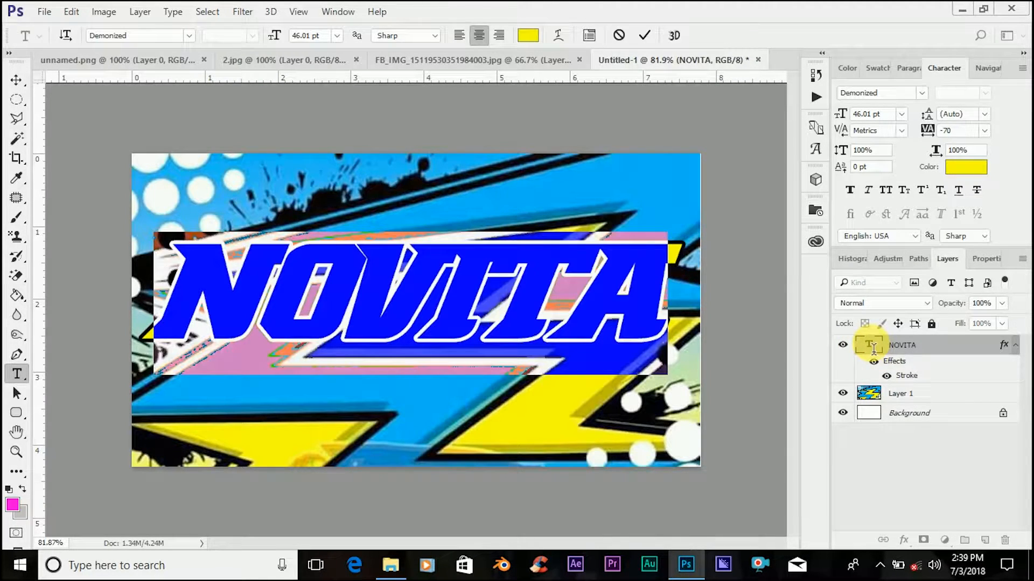
{"action": "key", "text": "Right"}
{"action": "key", "text": "Left"}
{"action": "key", "text": "Left"}
{"action": "key", "text": "ctrl+a"}
{"action": "type", "text": "N"}
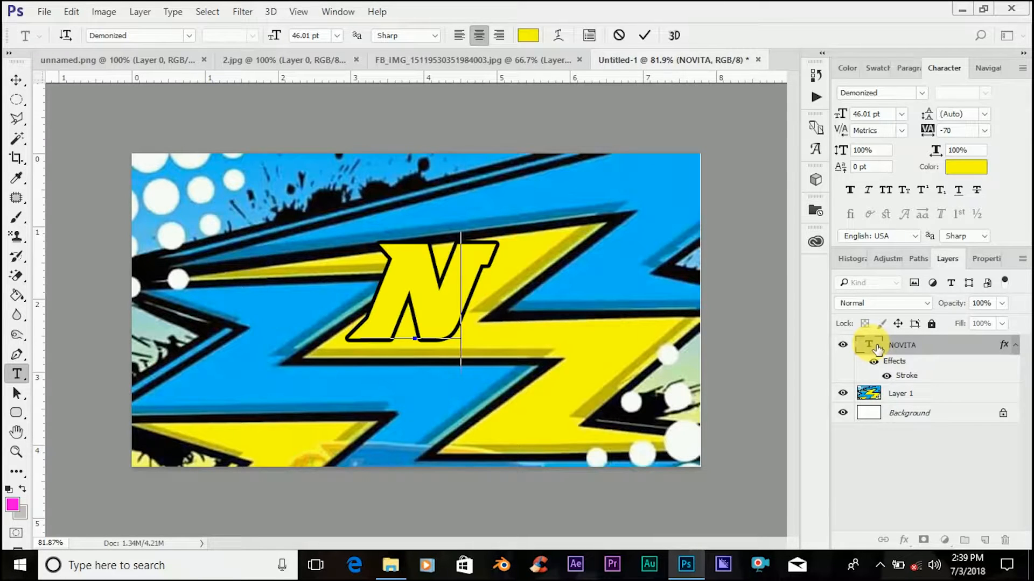
{"action": "type", "text": "o"}
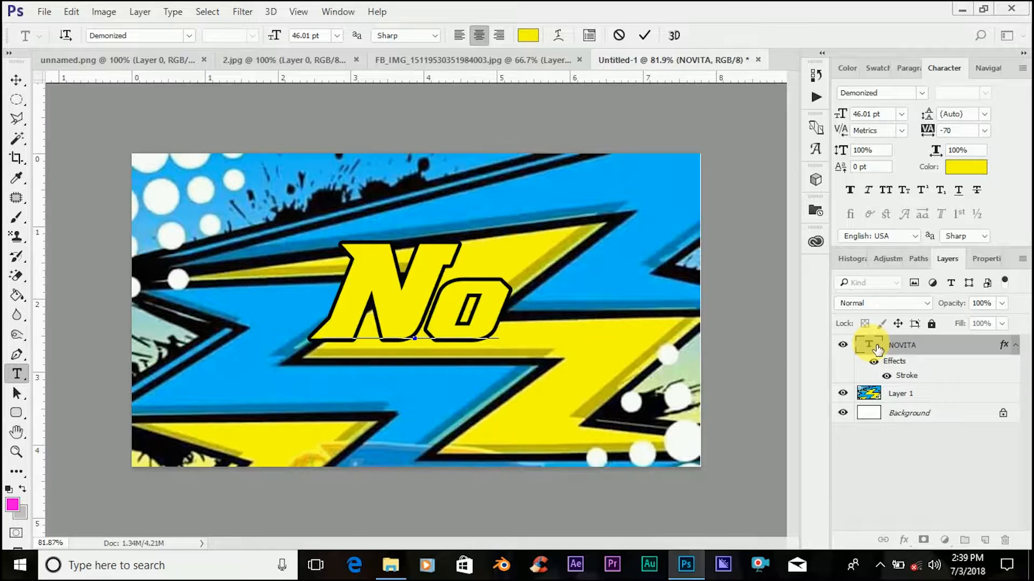
{"action": "type", "text": "vit"}
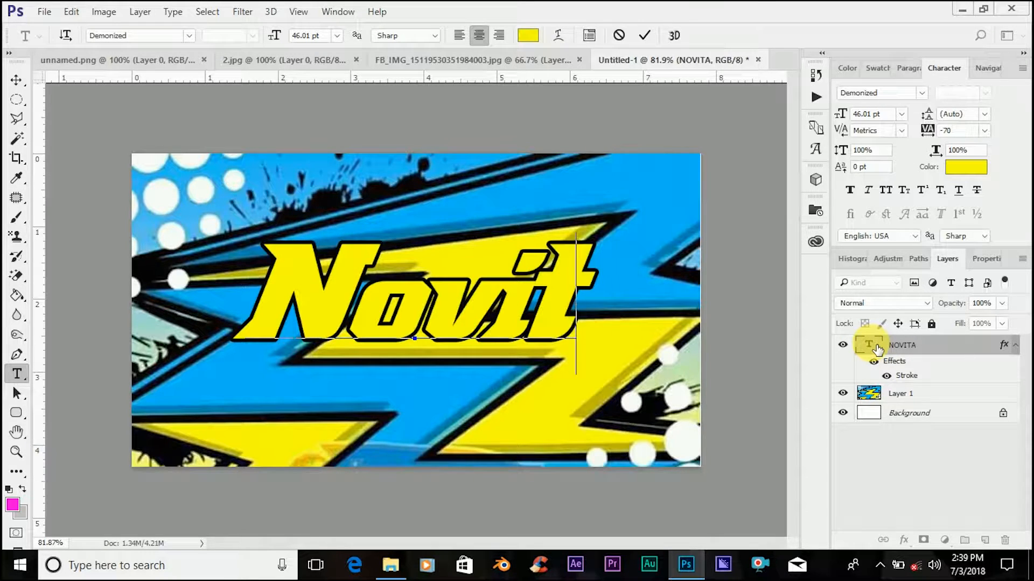
{"action": "type", "text": "o"}
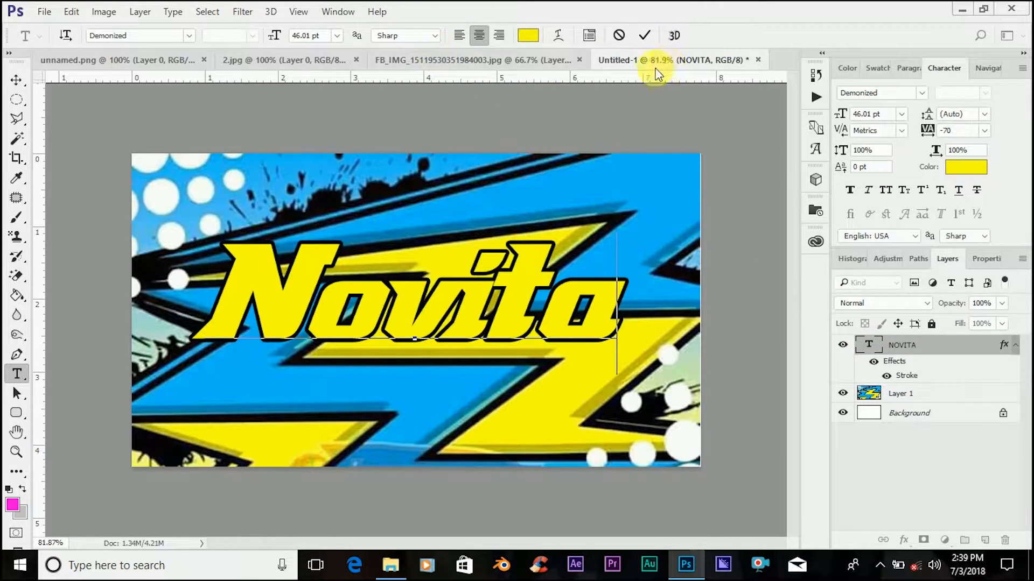
{"action": "left_click", "coordinate": [644, 35]}
{"action": "key", "text": "v"}
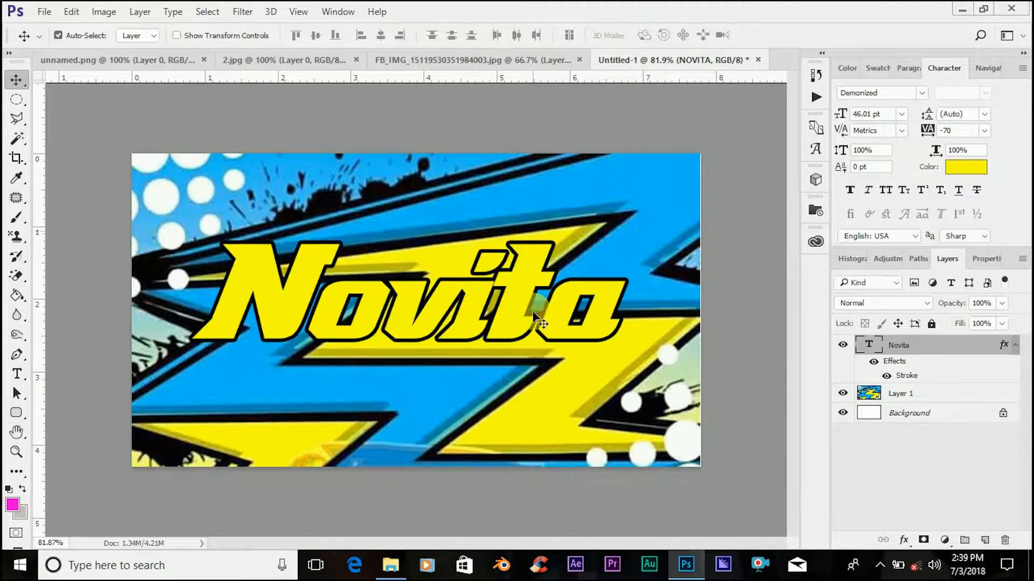
{"action": "mouse_move", "coordinate": [507, 308]}
{"action": "left_mouse_down"}
{"action": "mouse_move", "coordinate": [500, 298]}
{"action": "mouse_move", "coordinate": [507, 312]}
{"action": "left_mouse_up"}
- Enlarge the Novita text to 53.01 pt and shift it slightly down to recentre it on the canvas
{"action": "double_click", "coordinate": [870, 345]}
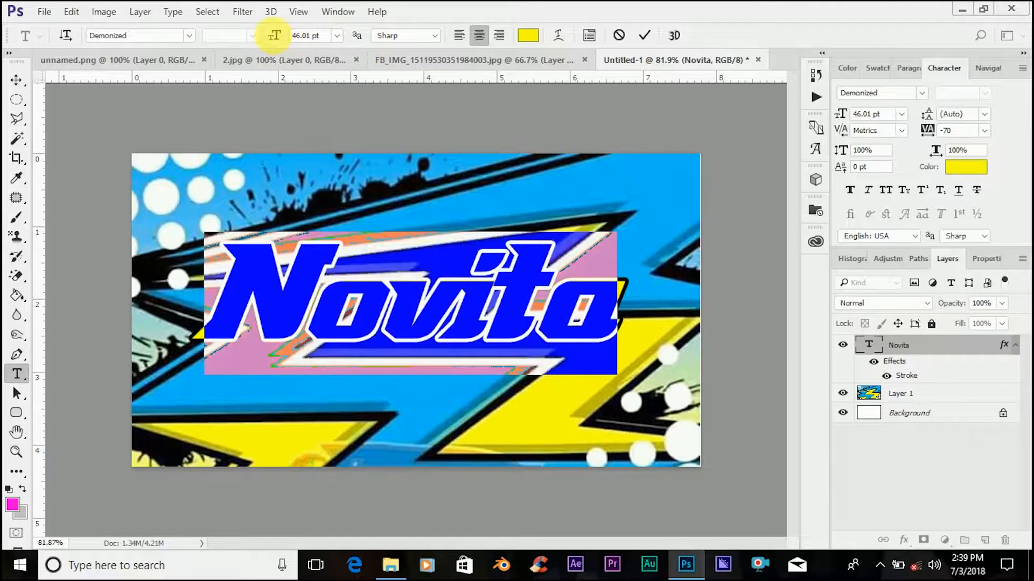
{"action": "left_click_drag", "start_coordinate": [276, 38], "coordinate": [280, 38]}
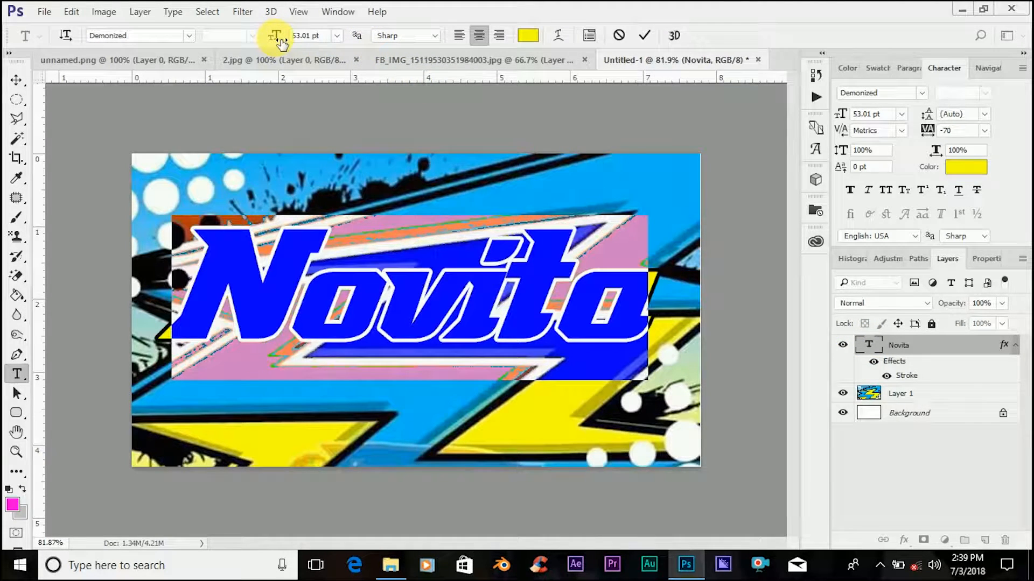
{"action": "left_click", "coordinate": [644, 35]}
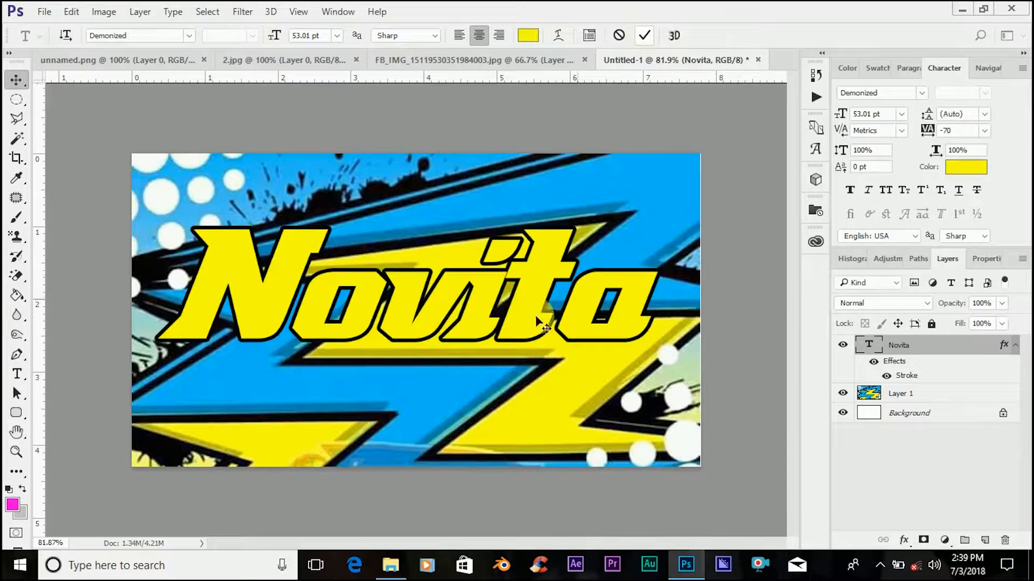
{"action": "key", "text": "v"}
{"action": "left_click_drag", "start_coordinate": [509, 314], "coordinate": [519, 323]}
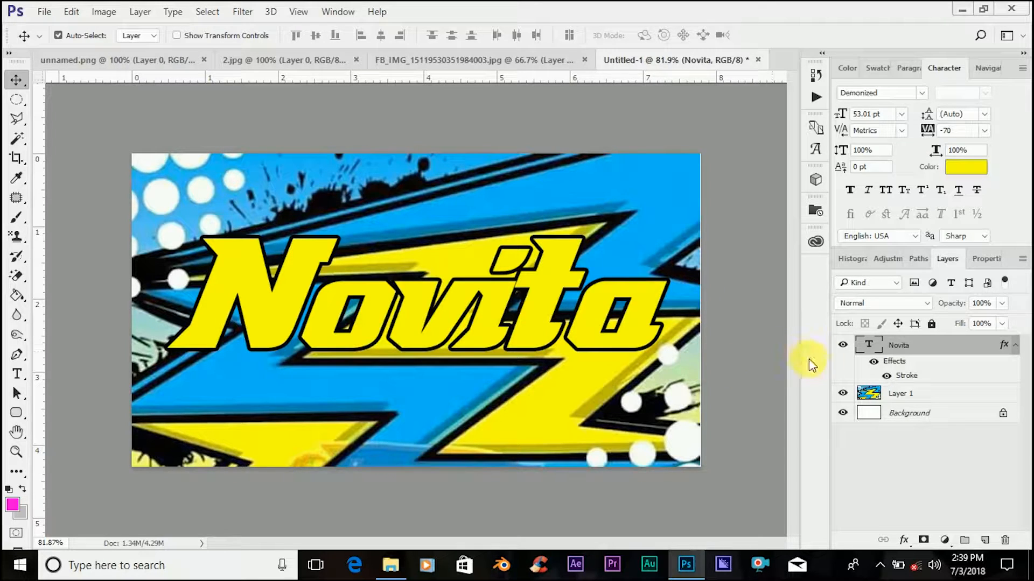
- Retype the title text in all capitals as "NOVITA" and commit the edit
{"action": "left_click", "coordinate": [877, 349]}
{"action": "double_click", "coordinate": [877, 349]}
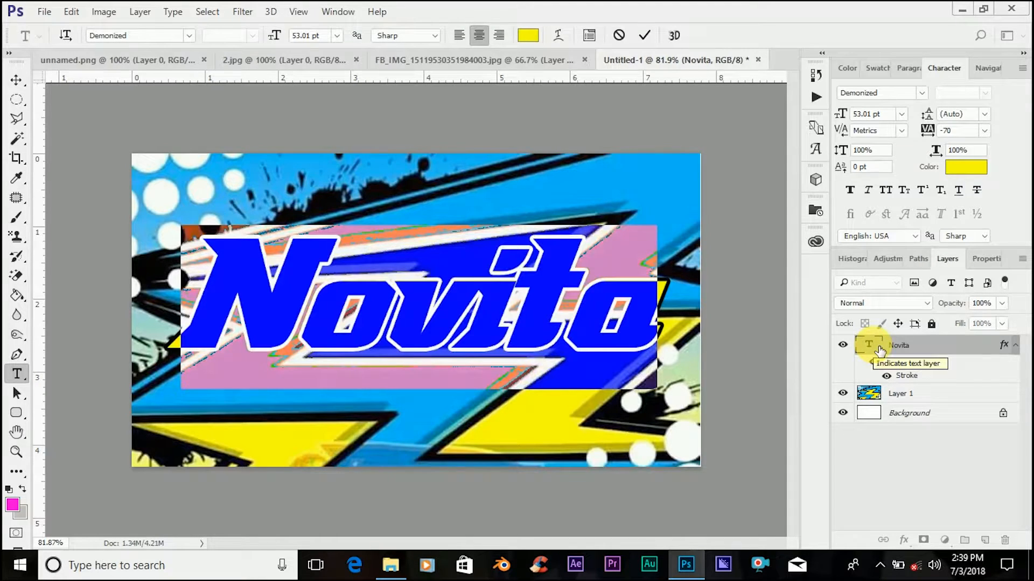
{"action": "type", "text": "Nov"}
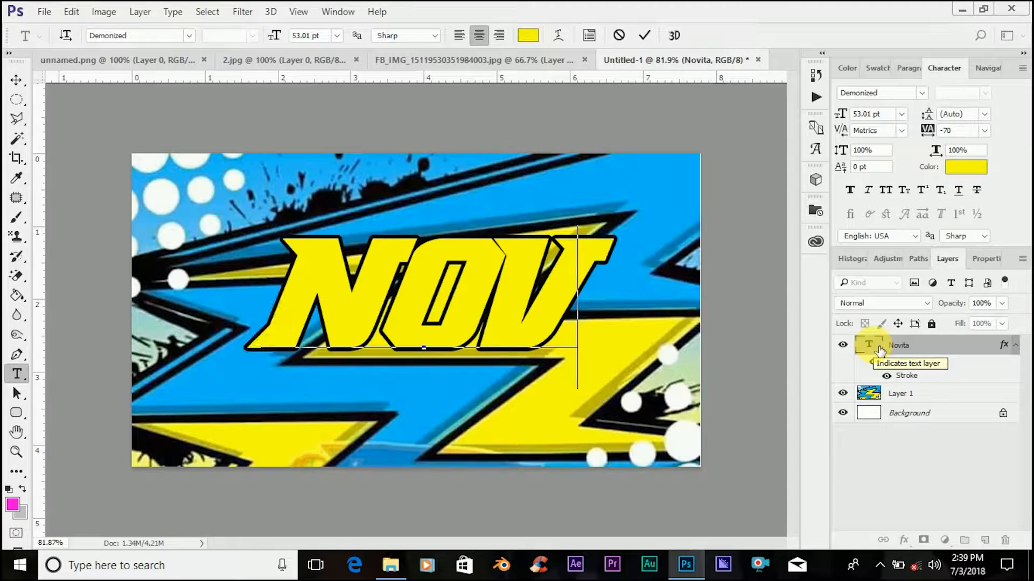
{"action": "type", "text": "i"}
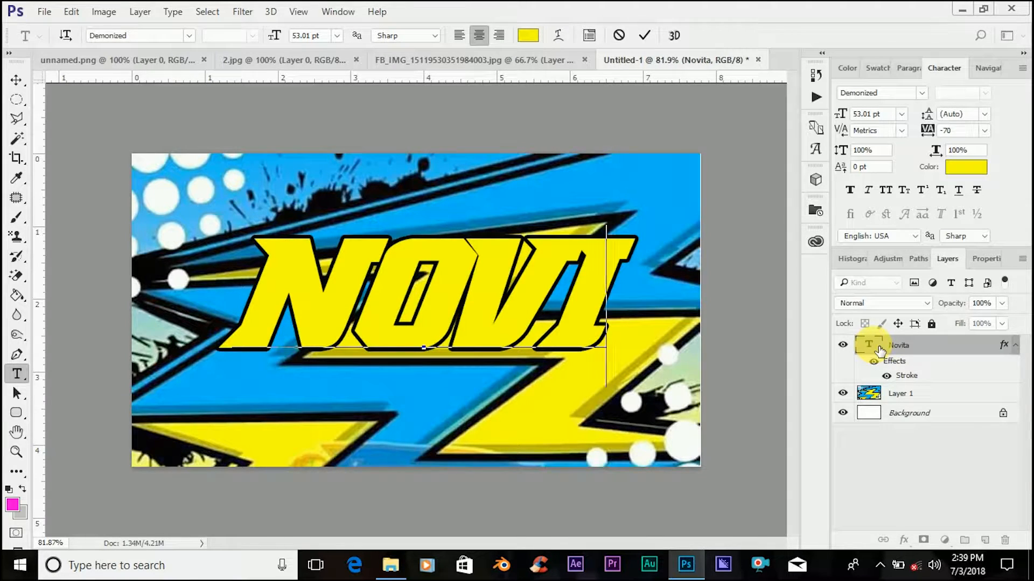
{"action": "type", "text": "t"}
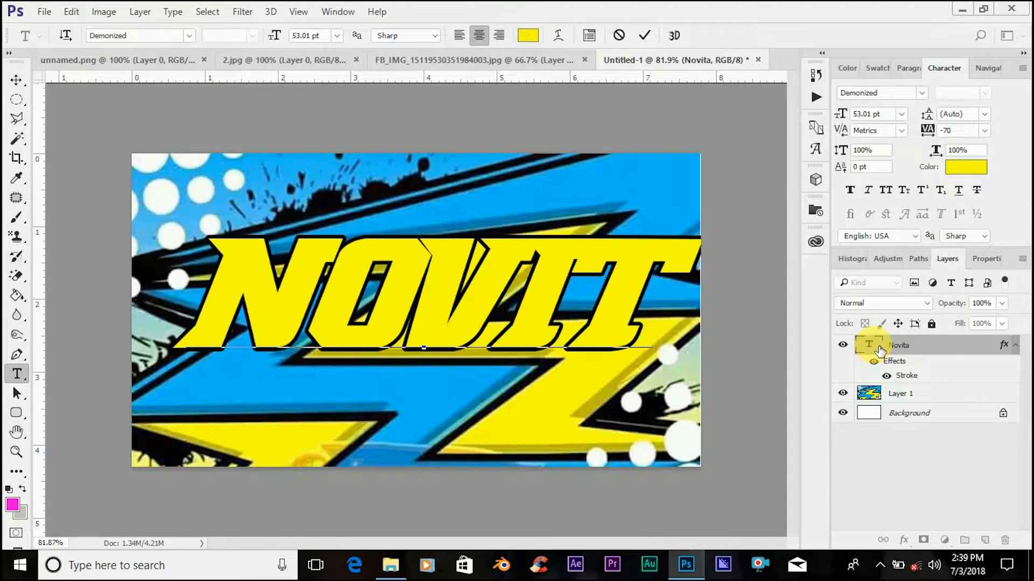
{"action": "type", "text": "a"}
{"action": "left_click", "coordinate": [642, 38]}
{"action": "key", "text": "v"}
- Reduce the NOVITA text to 45.01 pt and move it to the middle of the canvas
{"action": "left_click", "coordinate": [868, 346]}
{"action": "double_click", "coordinate": [867, 345]}
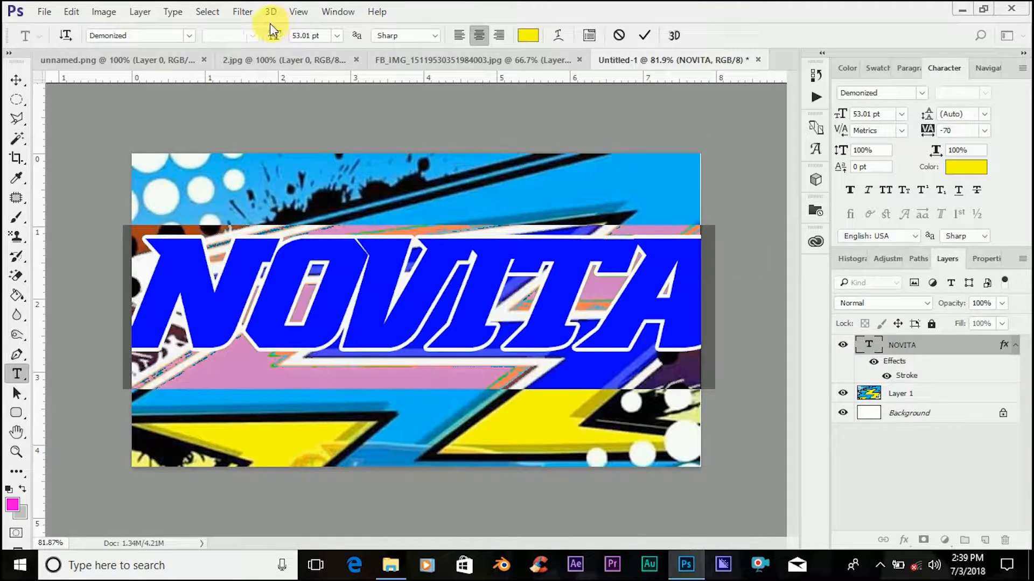
{"action": "left_click_drag", "start_coordinate": [274, 36], "coordinate": [277, 39]}
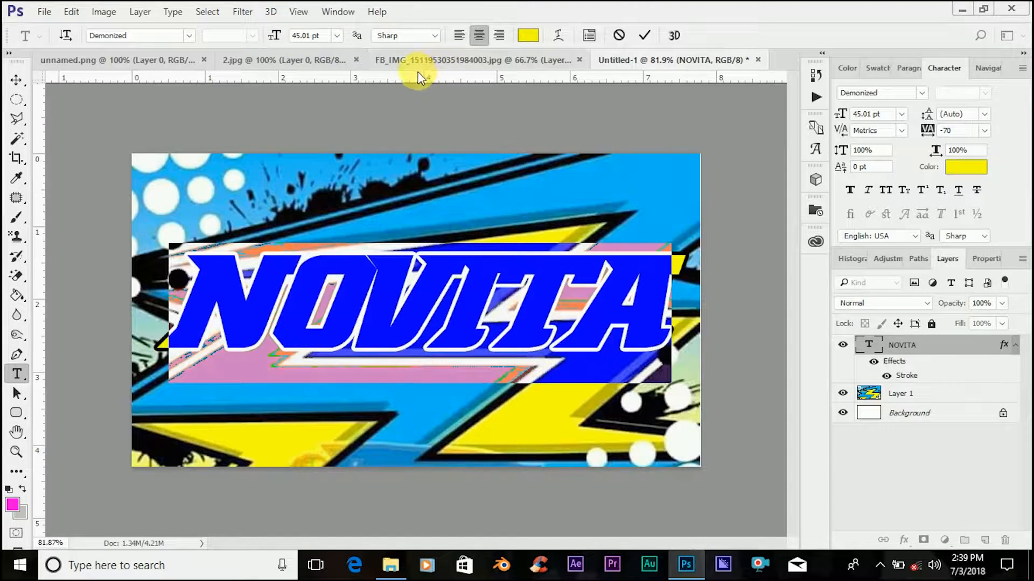
{"action": "left_click", "coordinate": [645, 35]}
{"action": "key", "text": "v"}
{"action": "left_click_drag", "start_coordinate": [545, 307], "coordinate": [533, 330]}
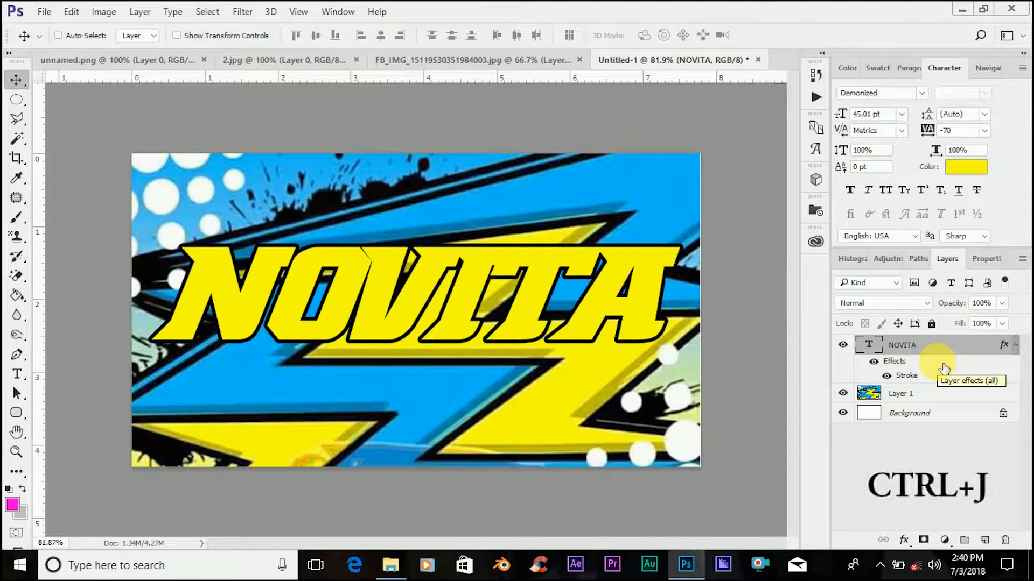
- Duplicate the NOVITA text layer and change the lower layer's outside Stroke to near-white (#fbf9f9) at 13 px
{"action": "key", "text": "ctrl+j"}
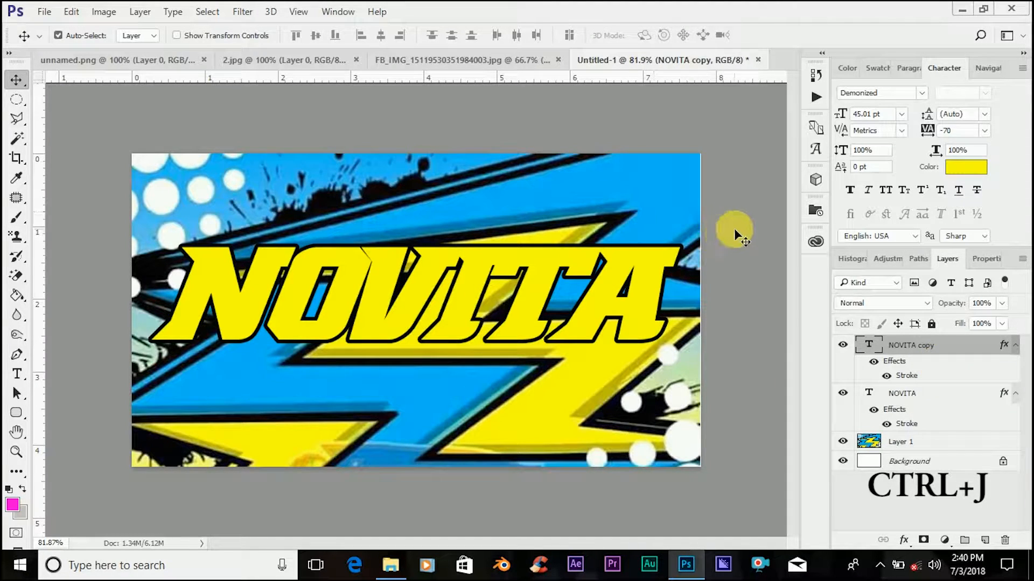
{"action": "left_click", "coordinate": [918, 397]}
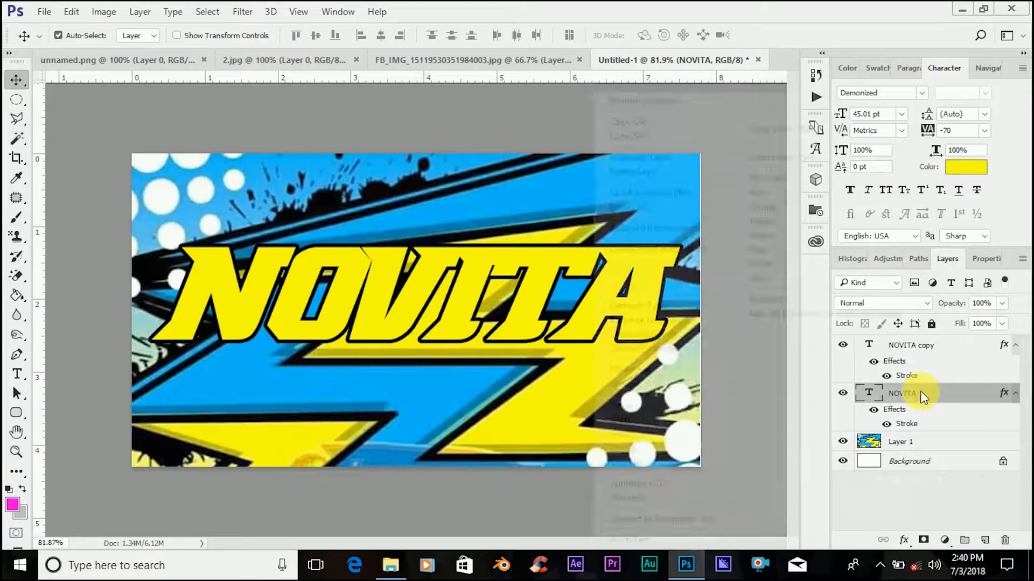
{"action": "right_click", "coordinate": [919, 393]}
{"action": "left_click", "coordinate": [671, 102]}
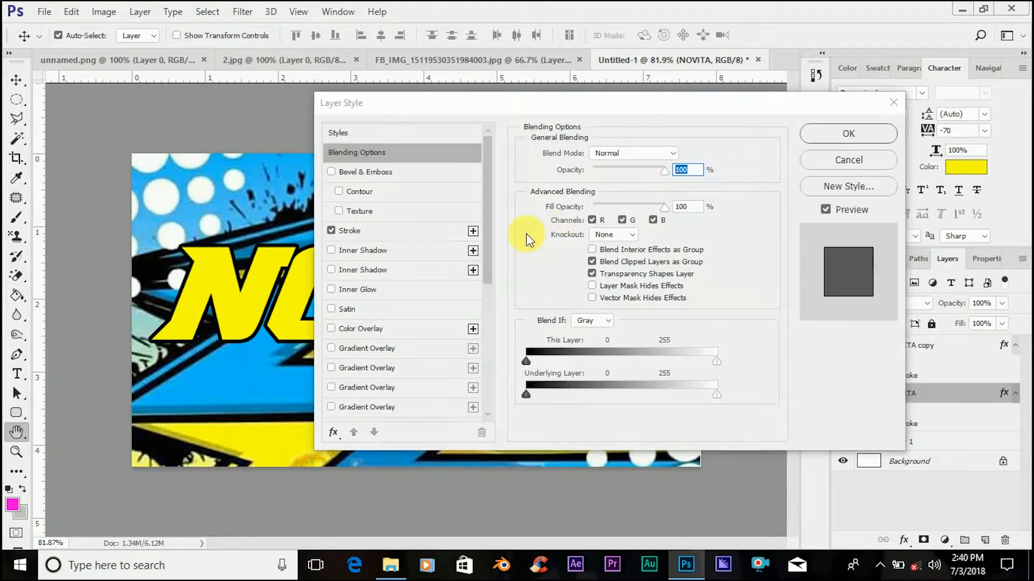
{"action": "left_click", "coordinate": [362, 231]}
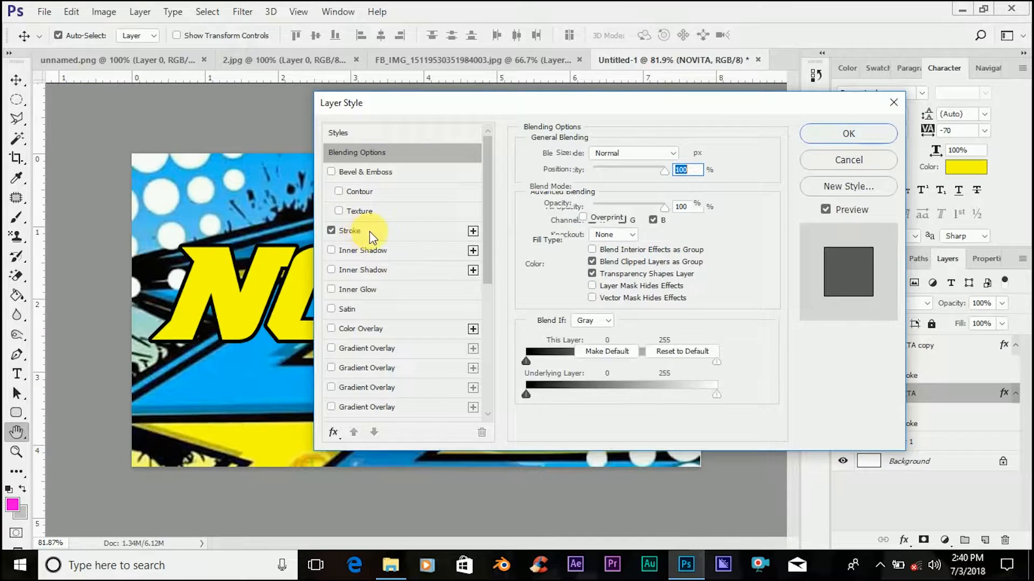
{"action": "left_click", "coordinate": [560, 264]}
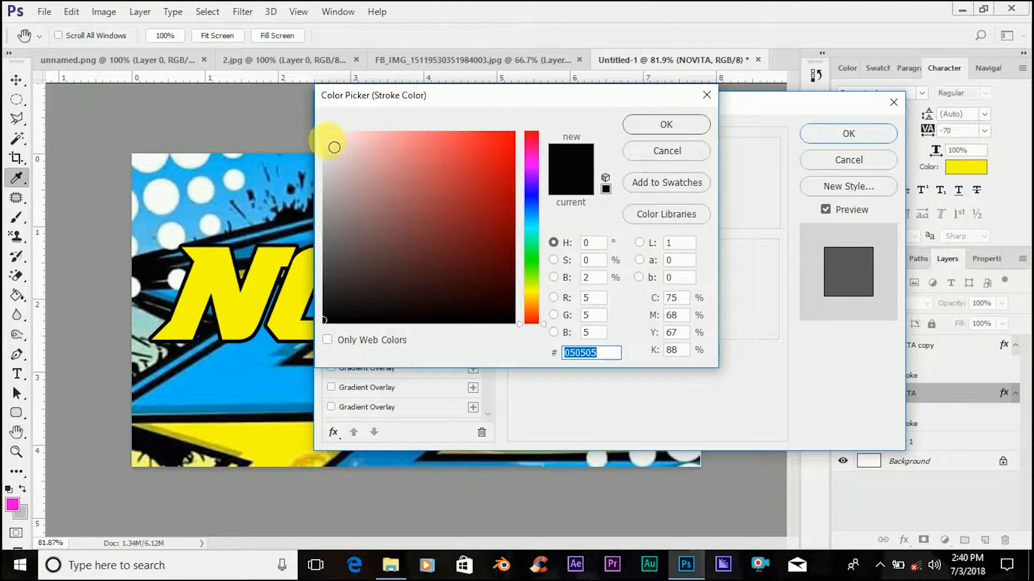
{"action": "left_click", "coordinate": [325, 135]}
{"action": "left_click", "coordinate": [666, 127]}
{"action": "left_click_drag", "start_coordinate": [580, 155], "coordinate": [587, 156]}
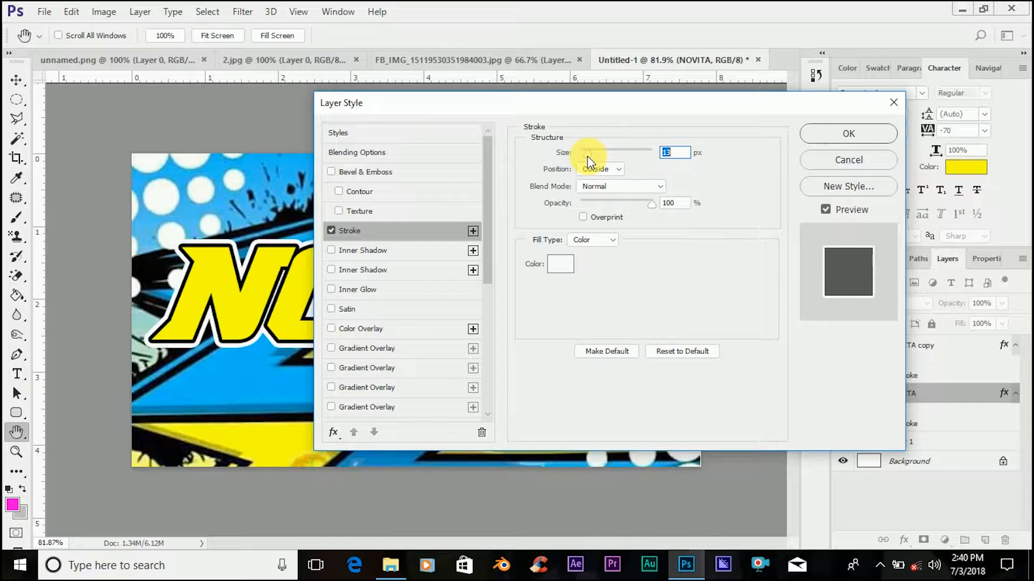
{"action": "left_click", "coordinate": [824, 141]}
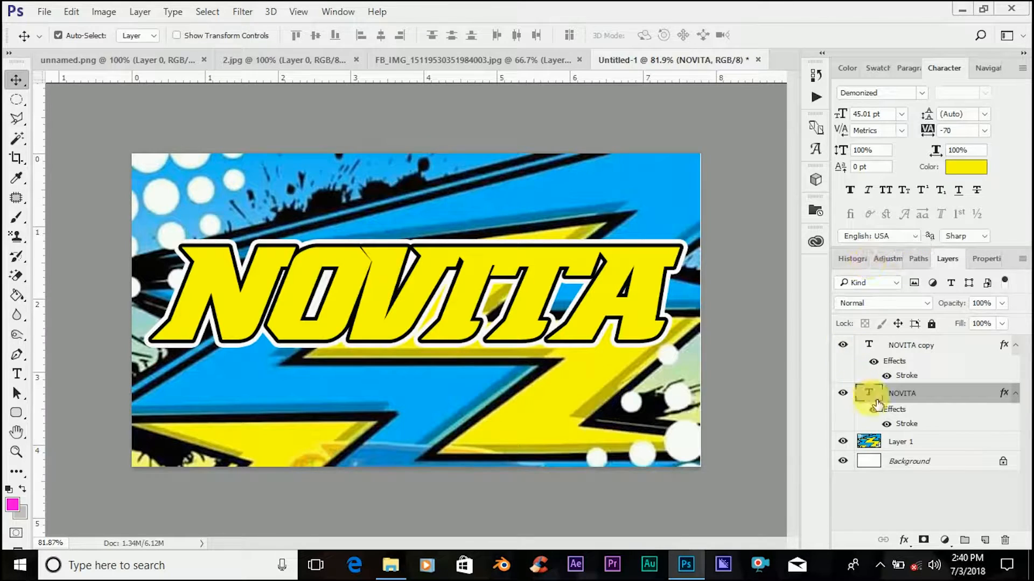
- Duplicate the white-stroked NOVITA layer and change the lowest text layer's outside Stroke to black at 21 px
{"action": "key", "text": "ctrl+j"}
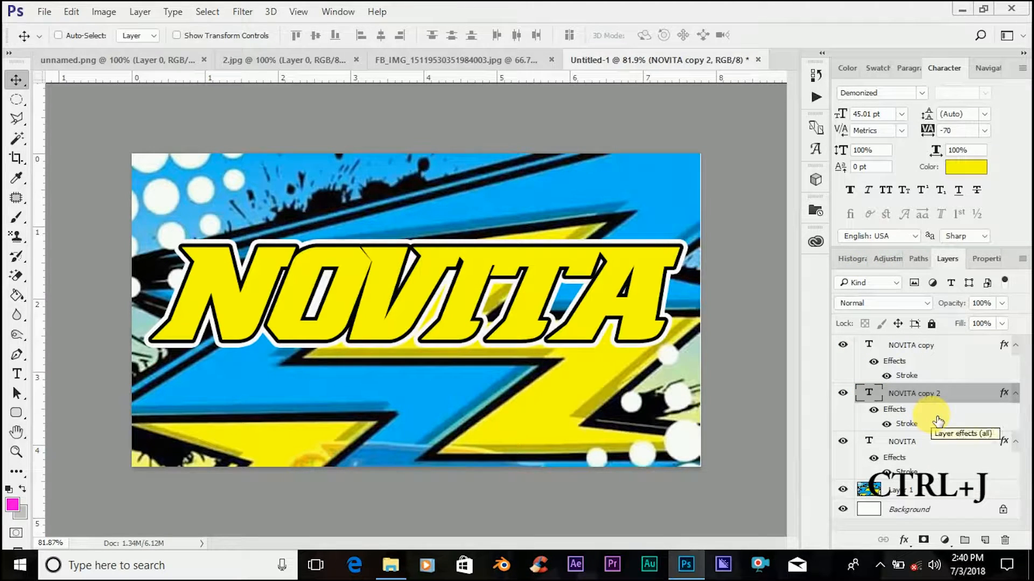
{"action": "right_click", "coordinate": [959, 445]}
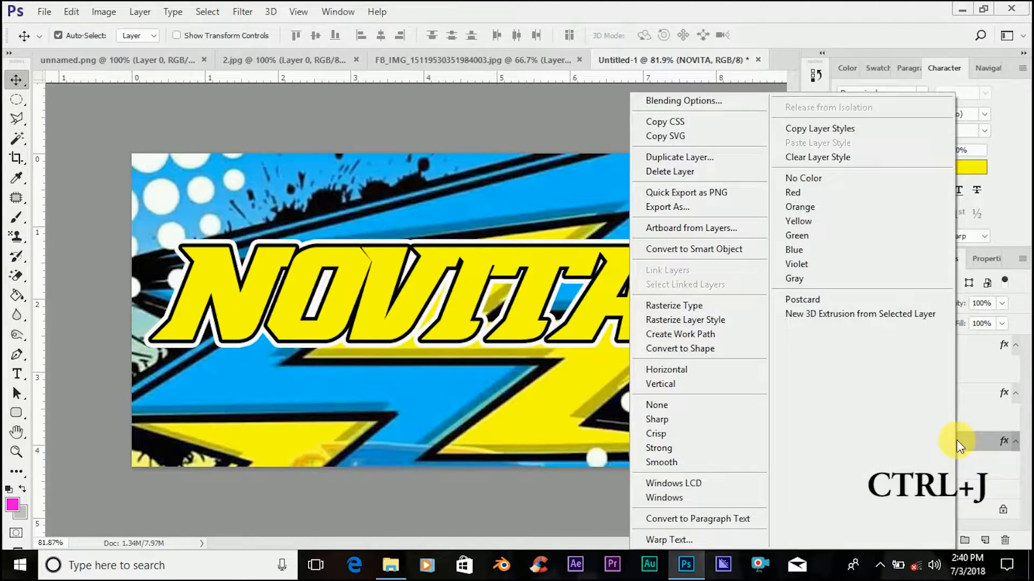
{"action": "left_click", "coordinate": [690, 101]}
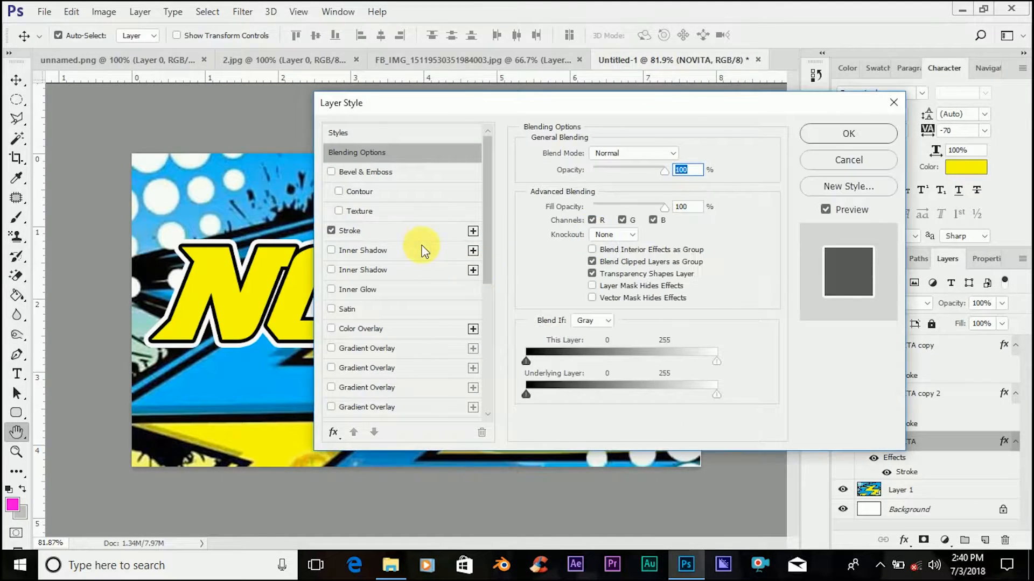
{"action": "left_click", "coordinate": [386, 241]}
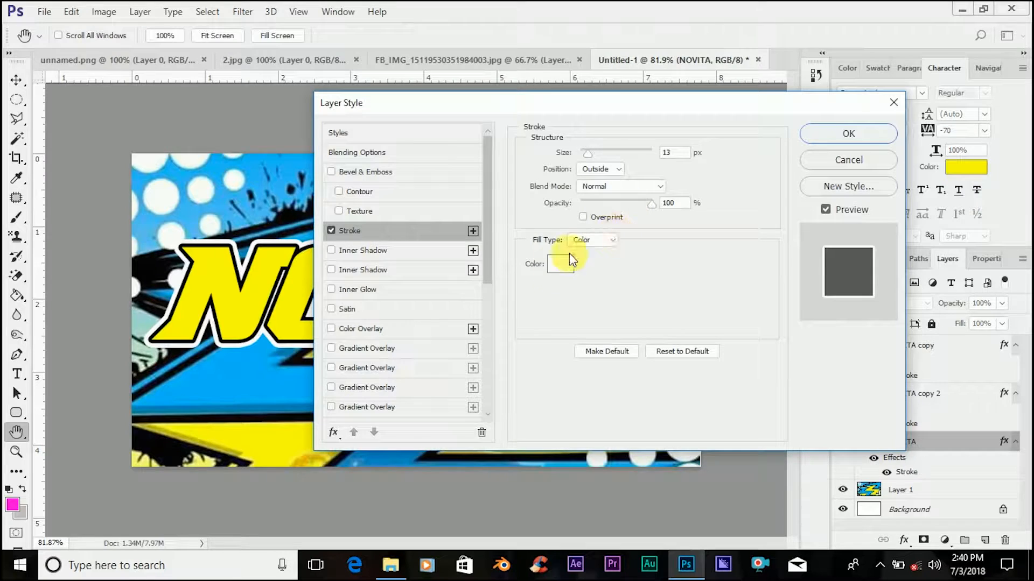
{"action": "left_click", "coordinate": [553, 267]}
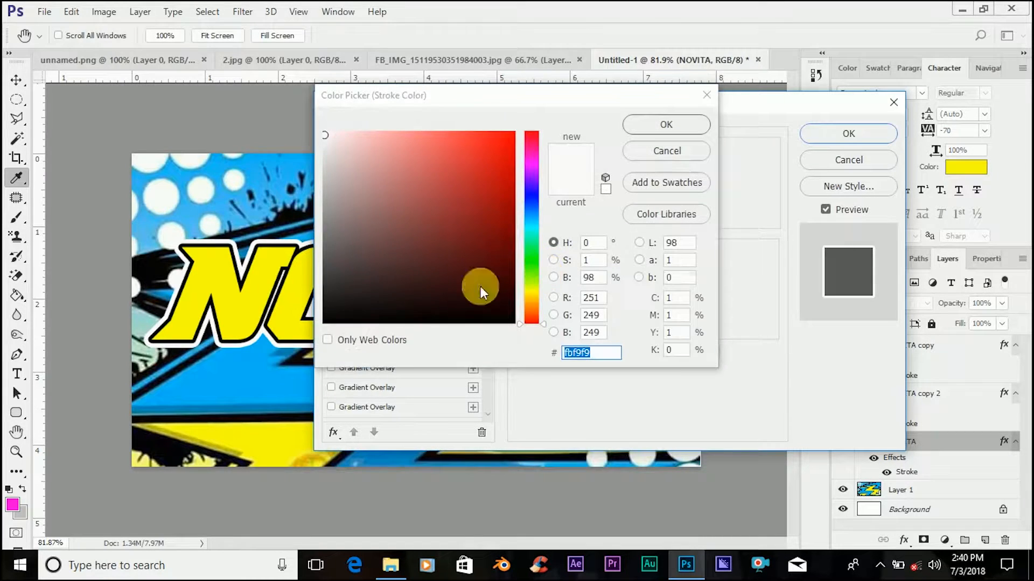
{"action": "left_click", "coordinate": [331, 327]}
{"action": "left_click", "coordinate": [658, 127]}
{"action": "left_click_drag", "start_coordinate": [588, 154], "coordinate": [593, 156]}
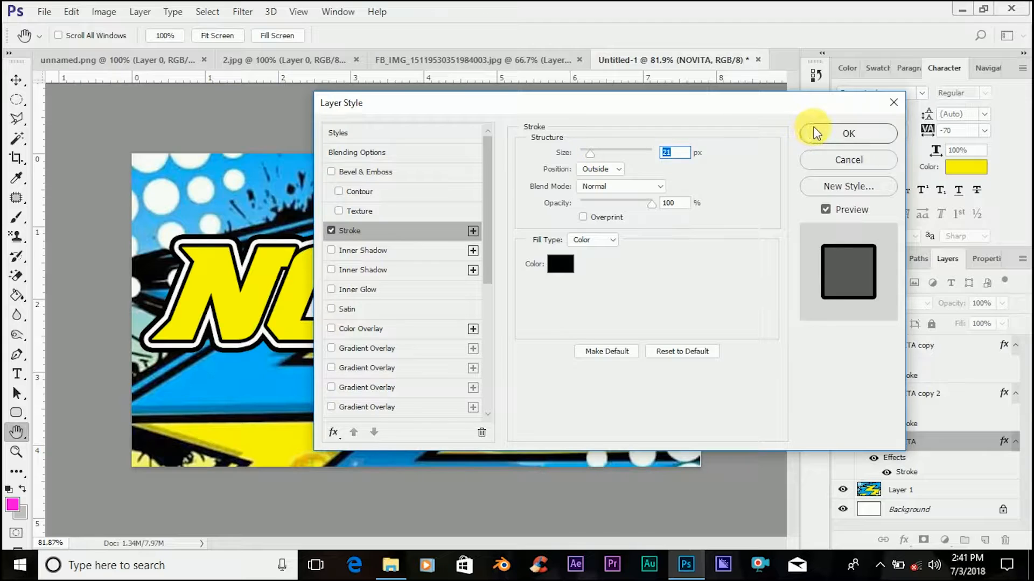
{"action": "left_click", "coordinate": [848, 136]}
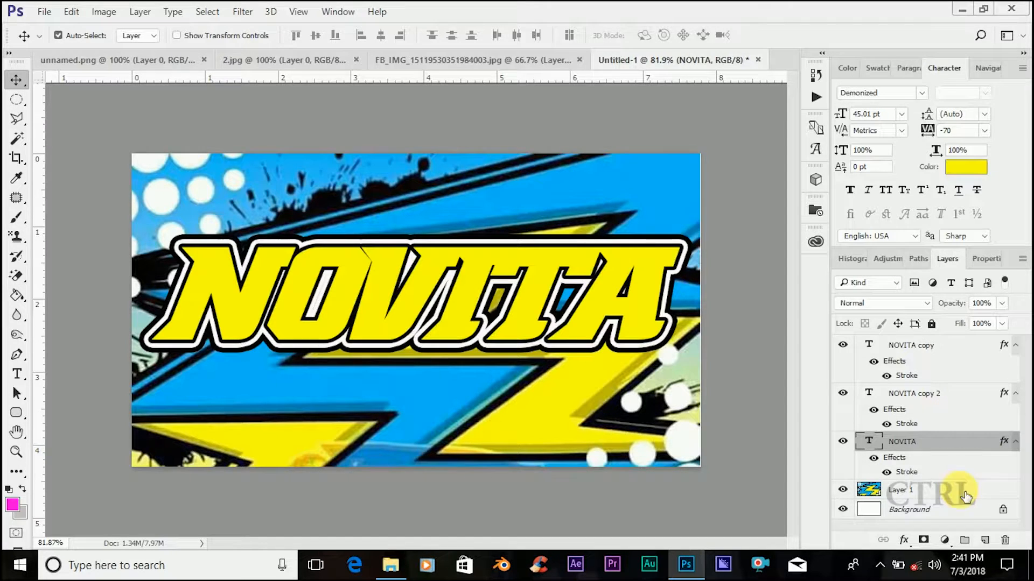
- Select all three NOVITA text layers, move them slightly up and scale them down to 43.72 pt
{"action": "left_click", "coordinate": [922, 351], "text": "shift"}
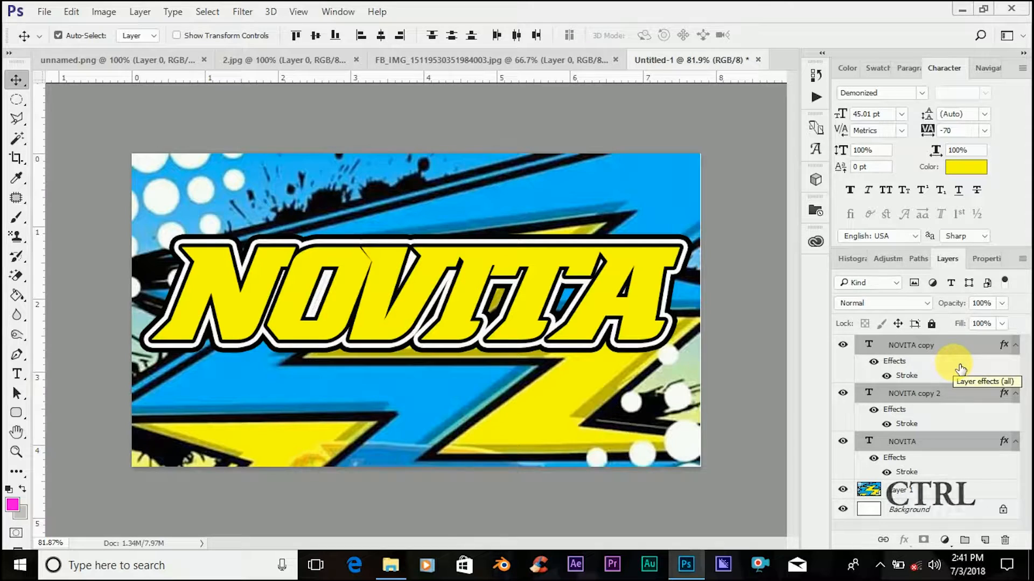
{"action": "key", "text": "ctrl+t"}
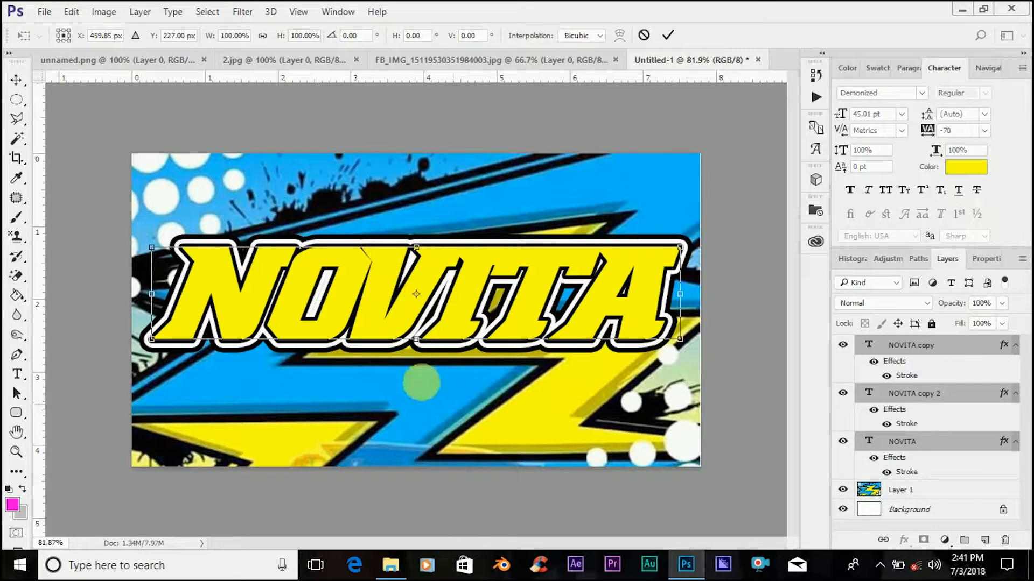
{"action": "left_click_drag", "start_coordinate": [463, 299], "coordinate": [463, 288]}
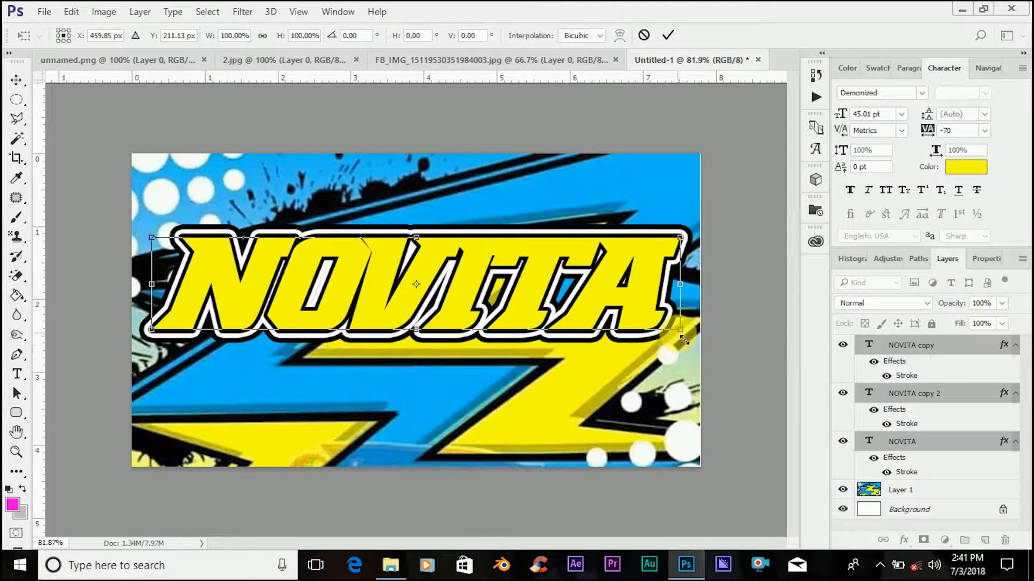
{"action": "left_click_drag", "start_coordinate": [680, 329], "coordinate": [668, 333]}
{"action": "left_click", "coordinate": [667, 35]}
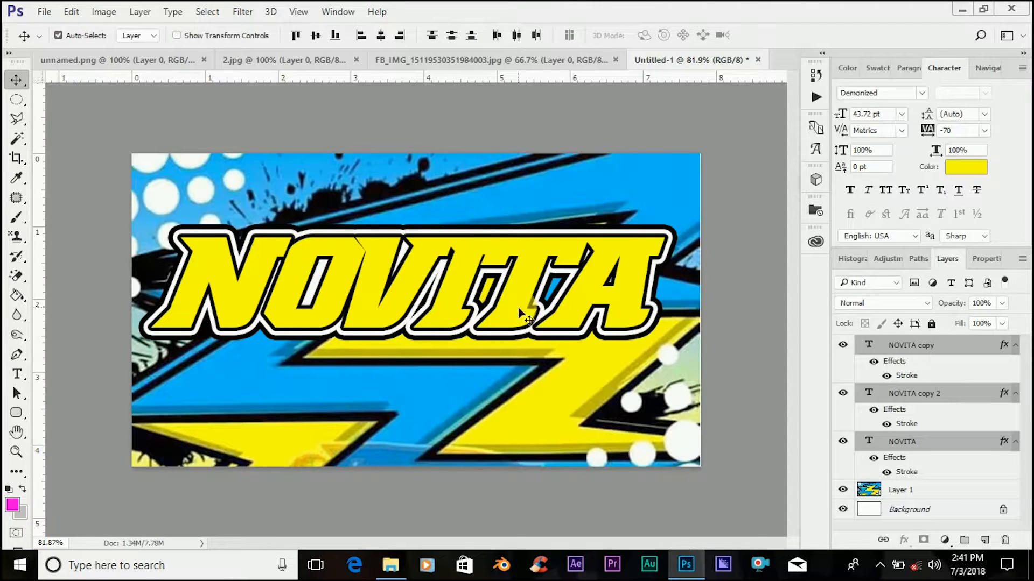
- Shift all three NOVITA text layers together to the right, centring the title horizontally at X 459.50 px
{"action": "left_click_drag", "start_coordinate": [514, 305], "coordinate": [521, 306]}
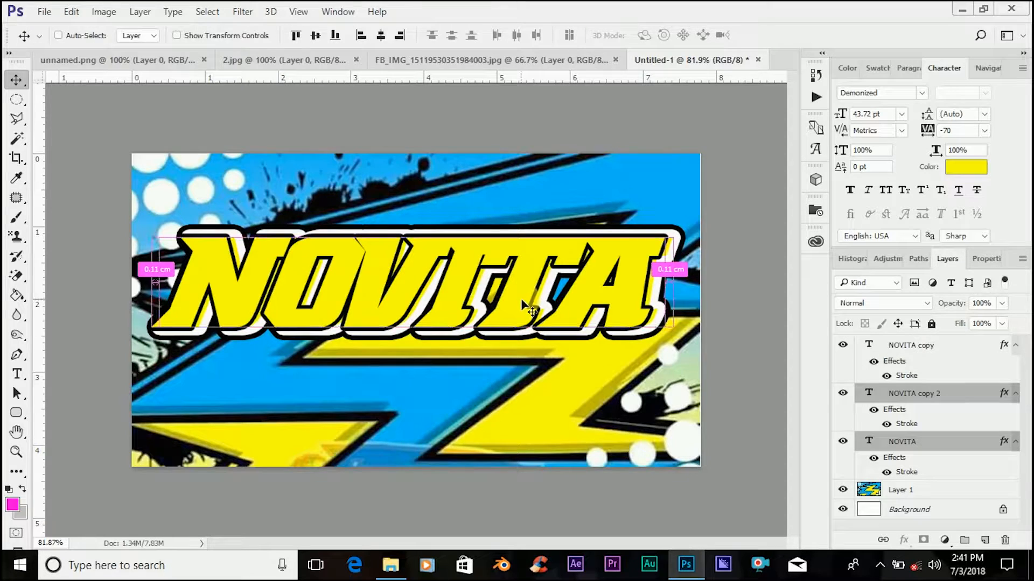
{"action": "key", "text": "ctrl+z"}
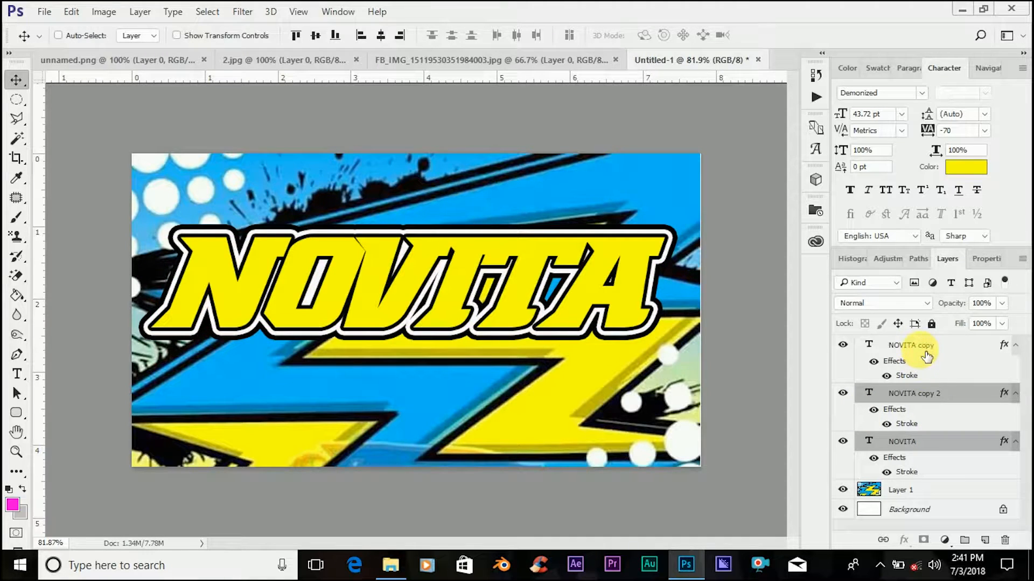
{"action": "left_click", "coordinate": [924, 351], "text": "ctrl"}
{"action": "key", "text": "ctrl+t"}
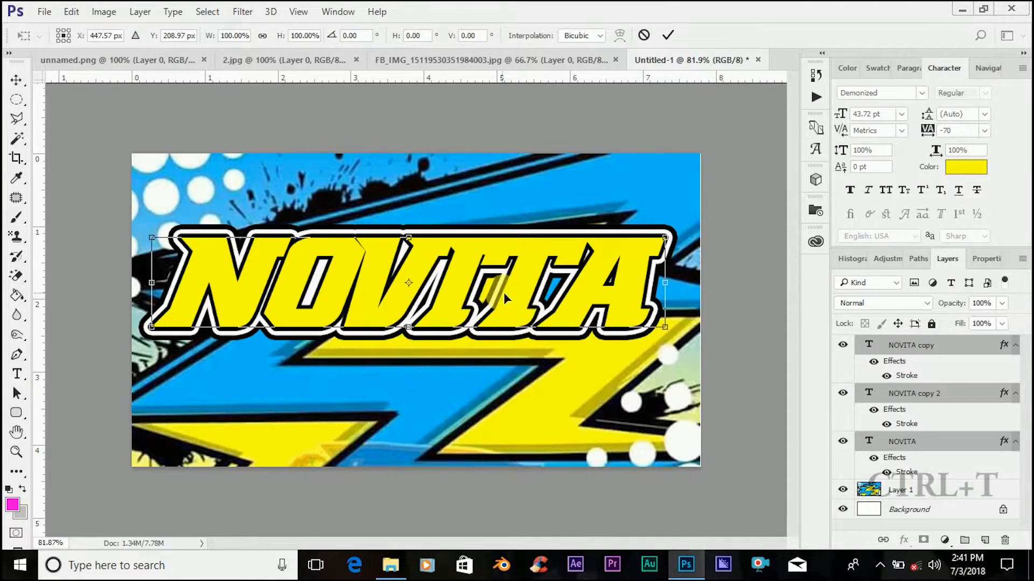
{"action": "key", "text": "Right"}
{"action": "key", "text": "Right"}
{"action": "key", "text": "Right"}
{"action": "key", "text": "Right"}
{"action": "key", "text": "Right"}
{"action": "key", "text": "Right"}
{"action": "key", "text": "Right"}
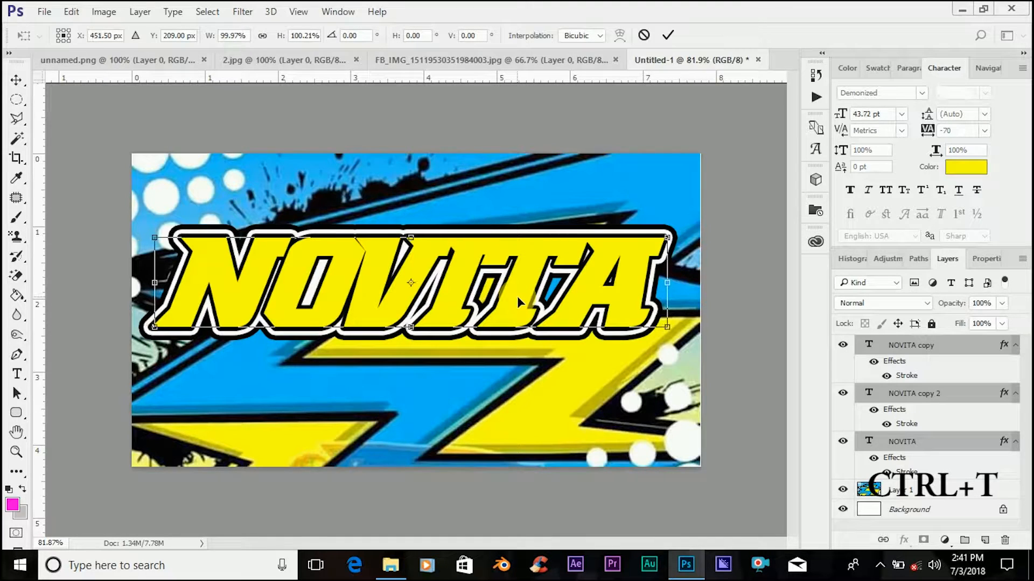
{"action": "key", "text": "Right"}
{"action": "key", "text": "Right"}
{"action": "key", "text": "Right"}
{"action": "key", "text": "Right"}
{"action": "key", "text": "Right"}
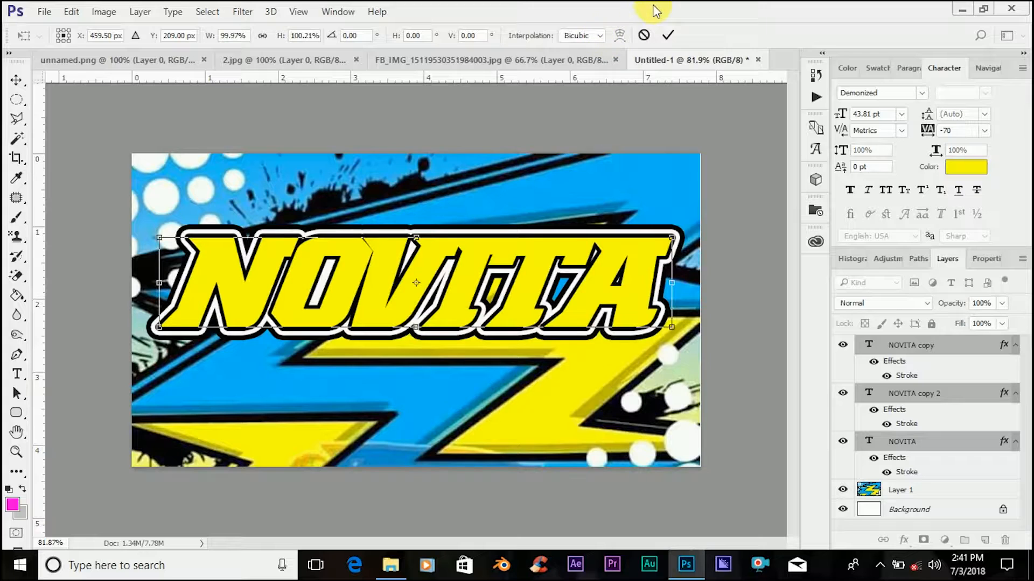
{"action": "left_click", "coordinate": [666, 38]}
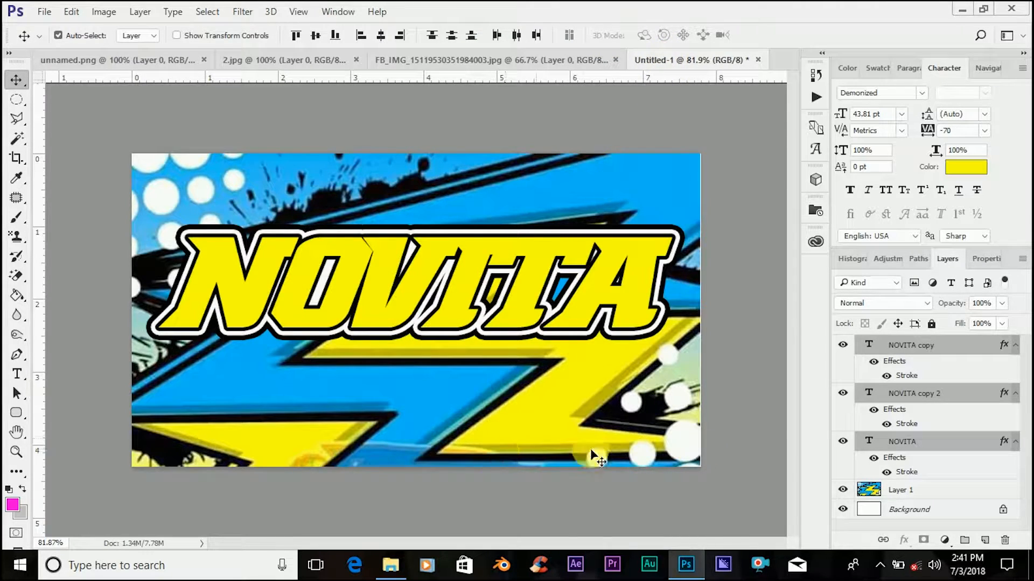
- Add a new text layer reading "RESA" below the NOVITA title
{"action": "left_click", "coordinate": [22, 374]}
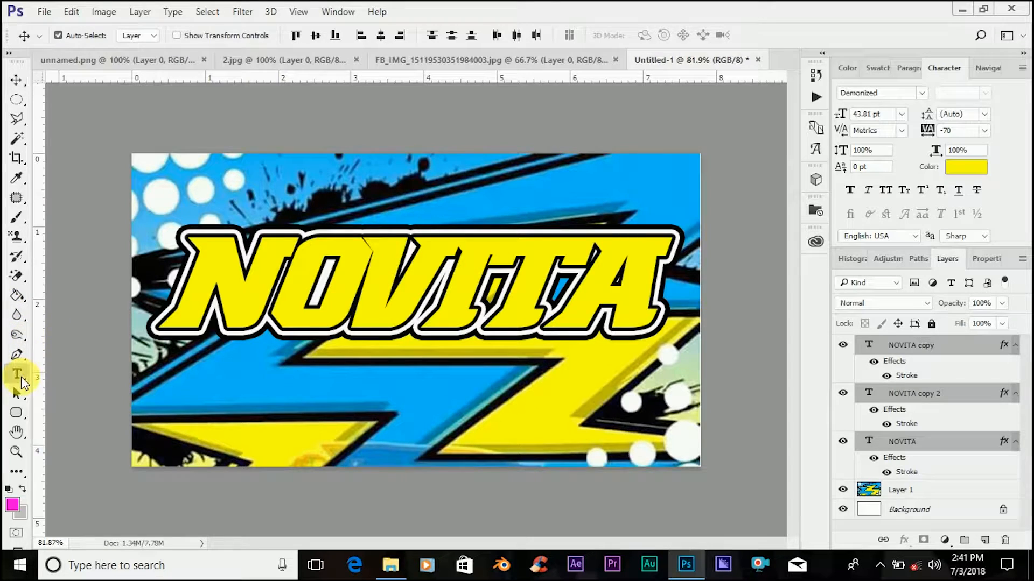
{"action": "left_click", "coordinate": [475, 394]}
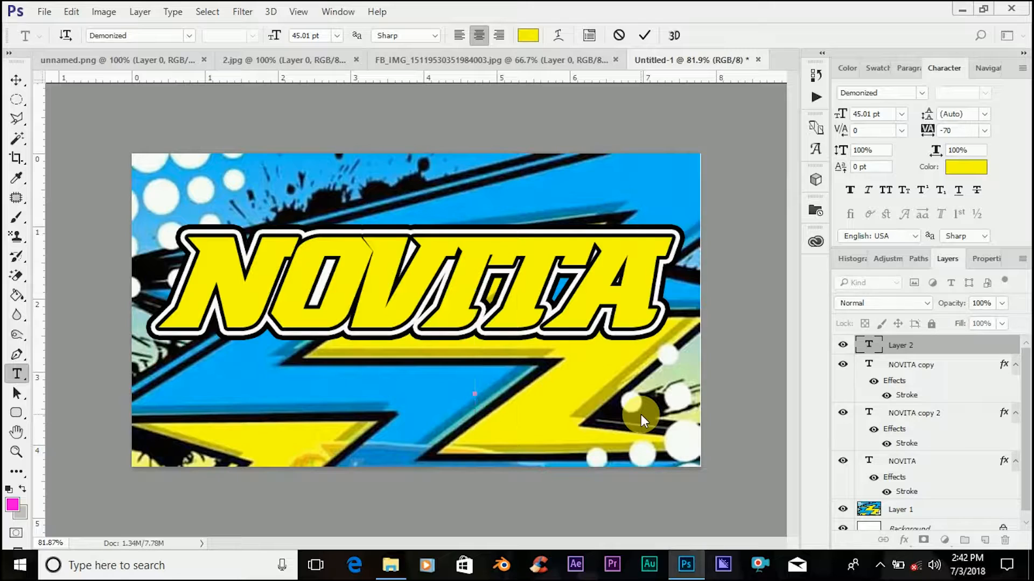
{"action": "type", "text": "R"}
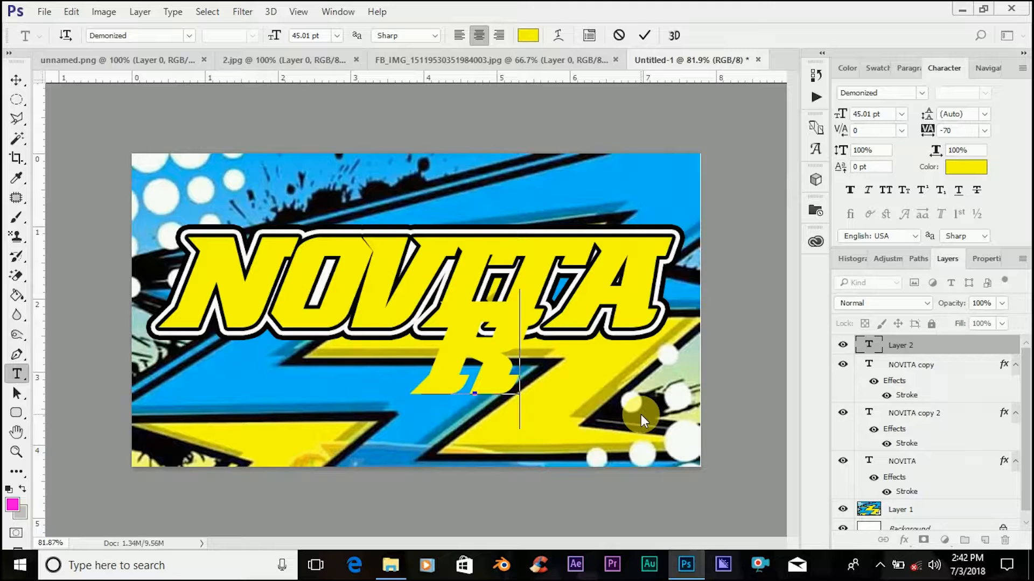
{"action": "type", "text": "ESA"}
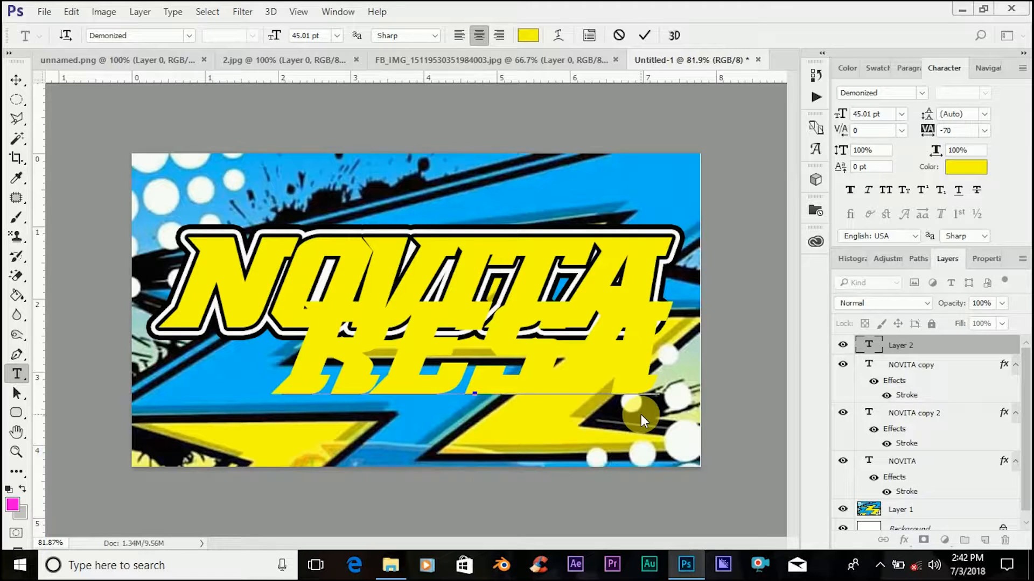
{"action": "left_click", "coordinate": [645, 35]}
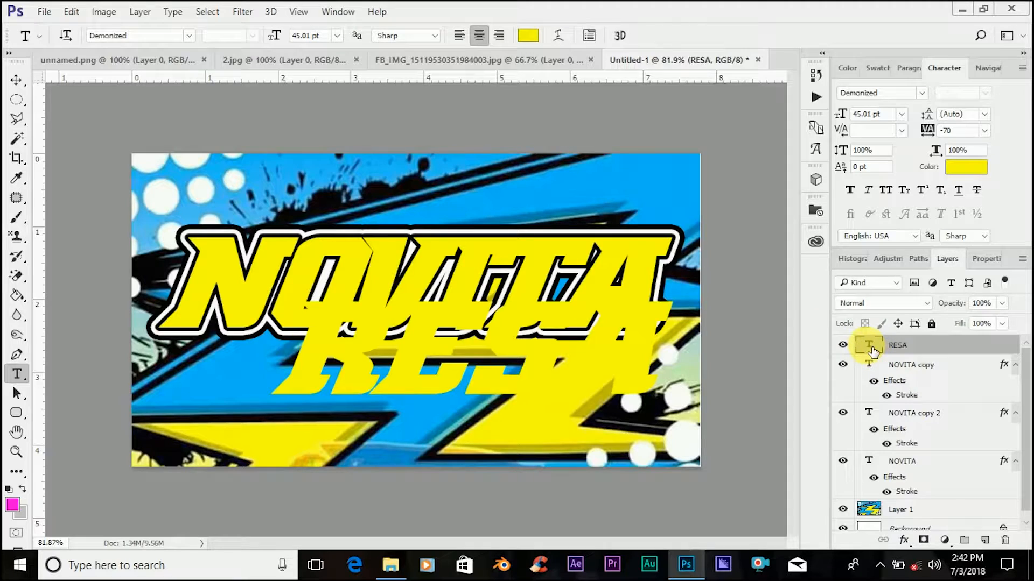
- Recolor the RESA text bright sky blue and set its tracking to -130
{"action": "double_click", "coordinate": [868, 347]}
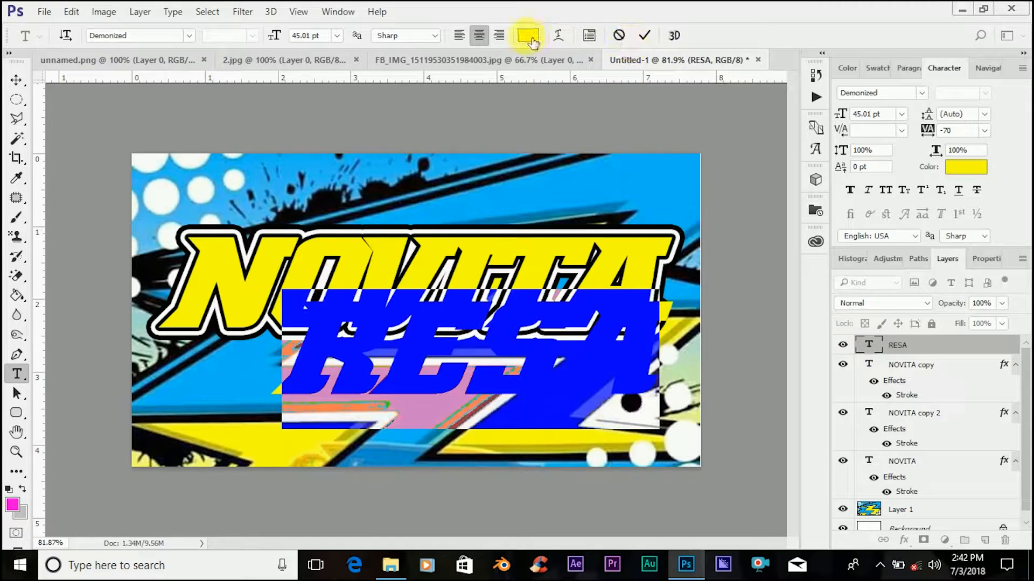
{"action": "left_click", "coordinate": [528, 35]}
{"action": "left_click", "coordinate": [532, 221]}
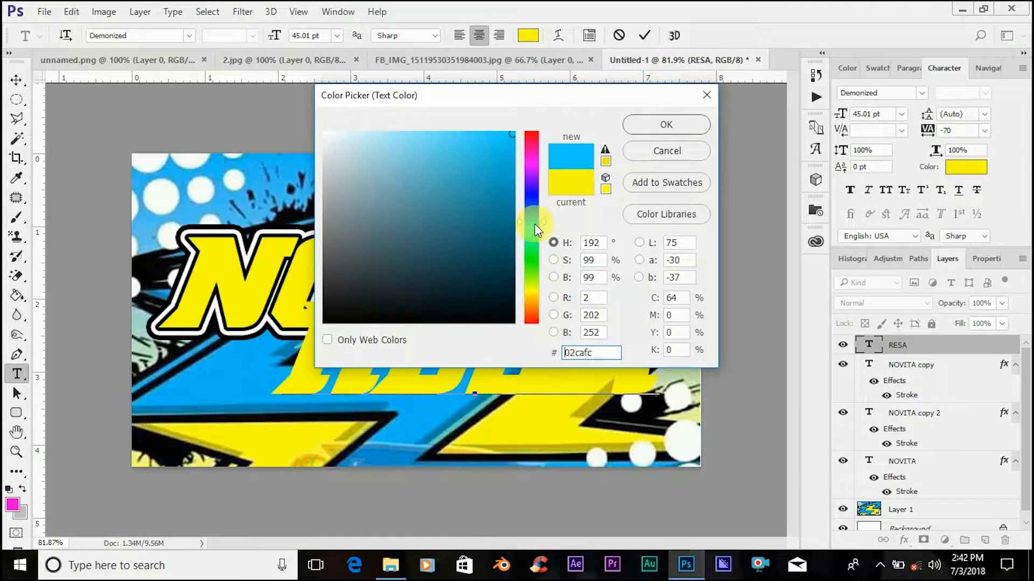
{"action": "left_click", "coordinate": [672, 132]}
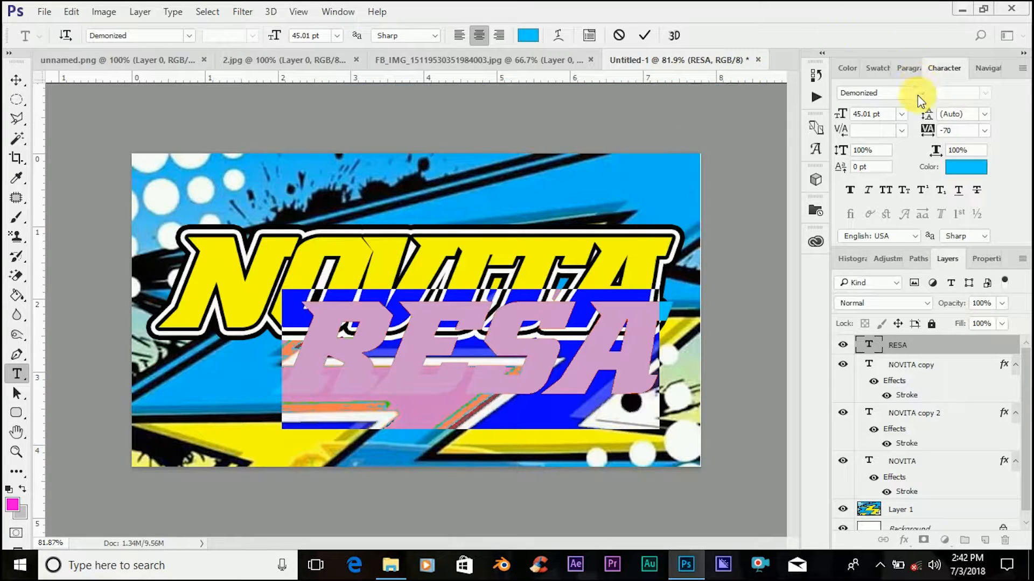
{"action": "left_click_drag", "start_coordinate": [930, 135], "coordinate": [928, 134]}
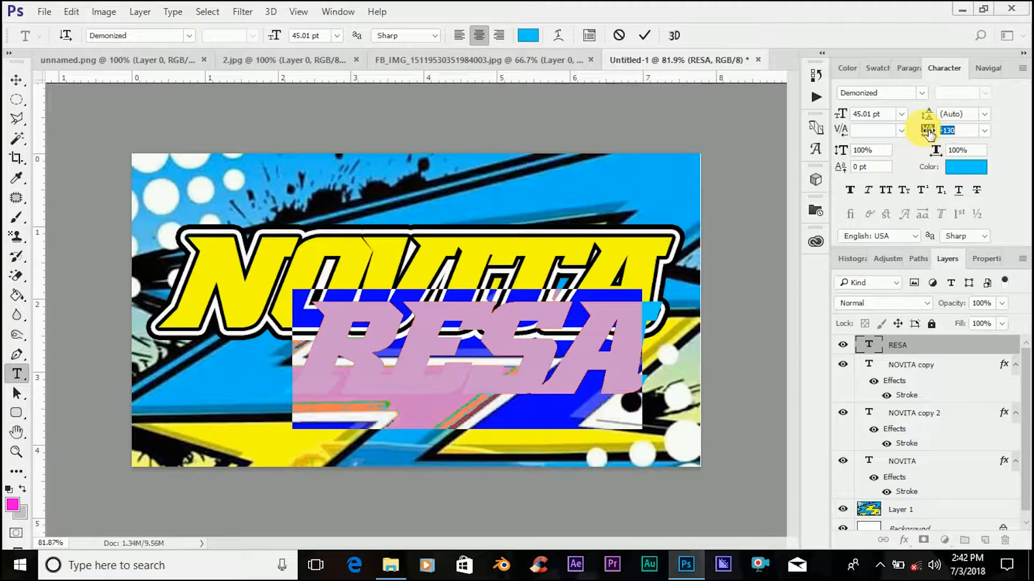
{"action": "left_click", "coordinate": [645, 37]}
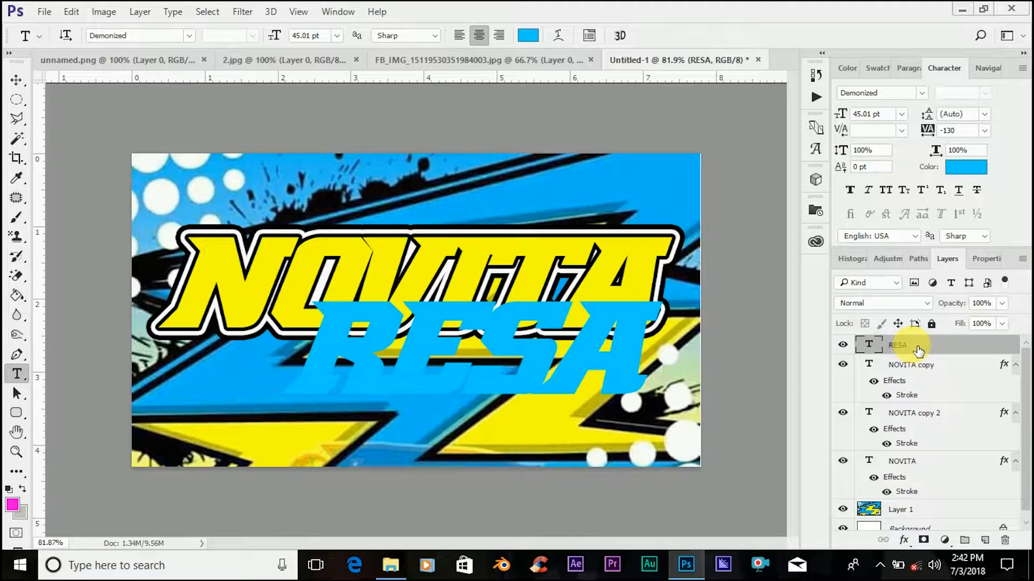
- Reduce the RESA text to 26.01 pt and move it beneath the right half of the NOVITA title
{"action": "double_click", "coordinate": [868, 345]}
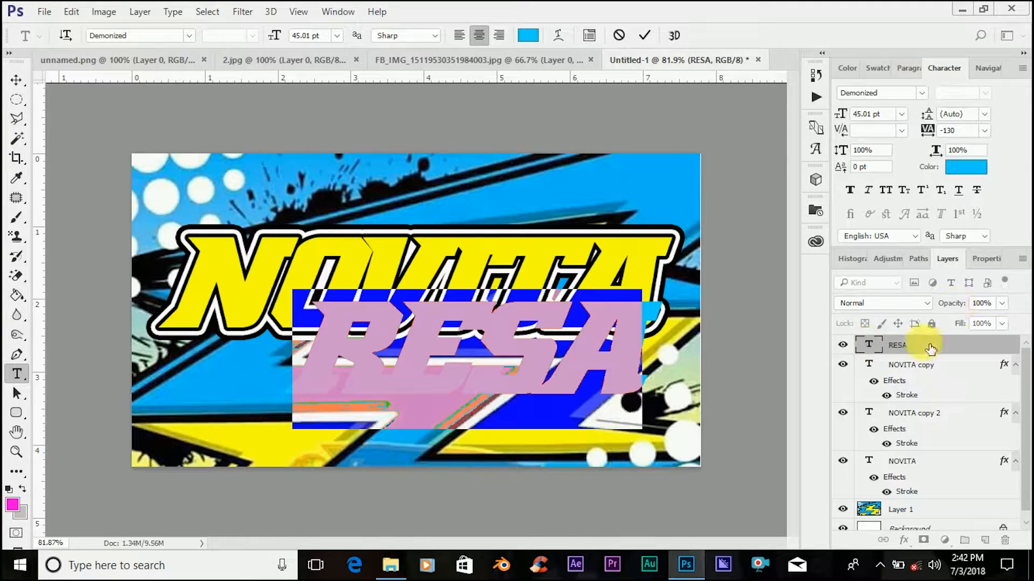
{"action": "mouse_move", "coordinate": [277, 34]}
{"action": "left_mouse_down"}
{"action": "mouse_move", "coordinate": [266, 39]}
{"action": "mouse_move", "coordinate": [272, 49]}
{"action": "left_mouse_up"}
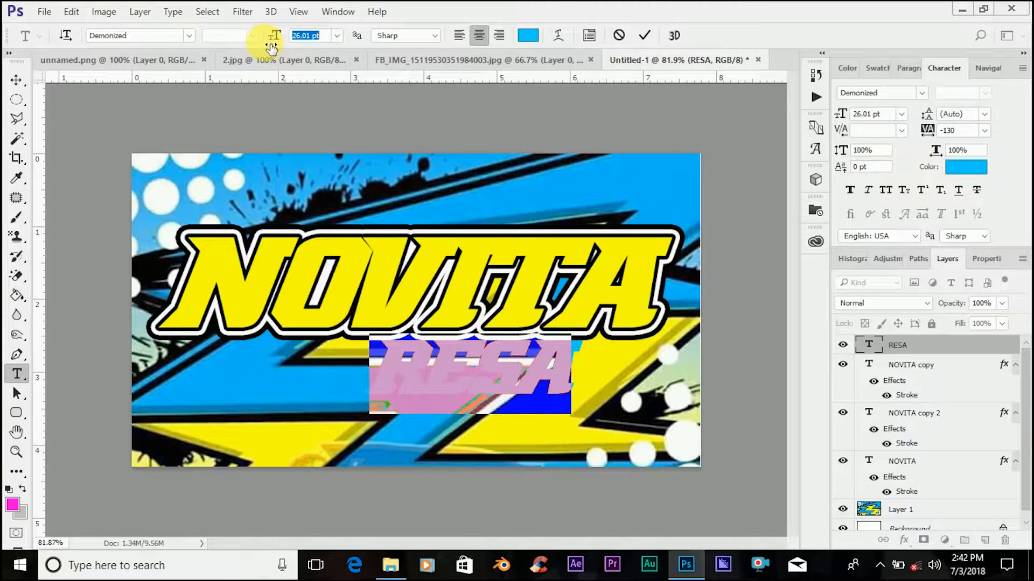
{"action": "left_click", "coordinate": [643, 35]}
{"action": "left_click", "coordinate": [17, 82]}
{"action": "left_click_drag", "start_coordinate": [550, 365], "coordinate": [603, 386]}
{"action": "left_click_drag", "start_coordinate": [607, 385], "coordinate": [619, 383]}
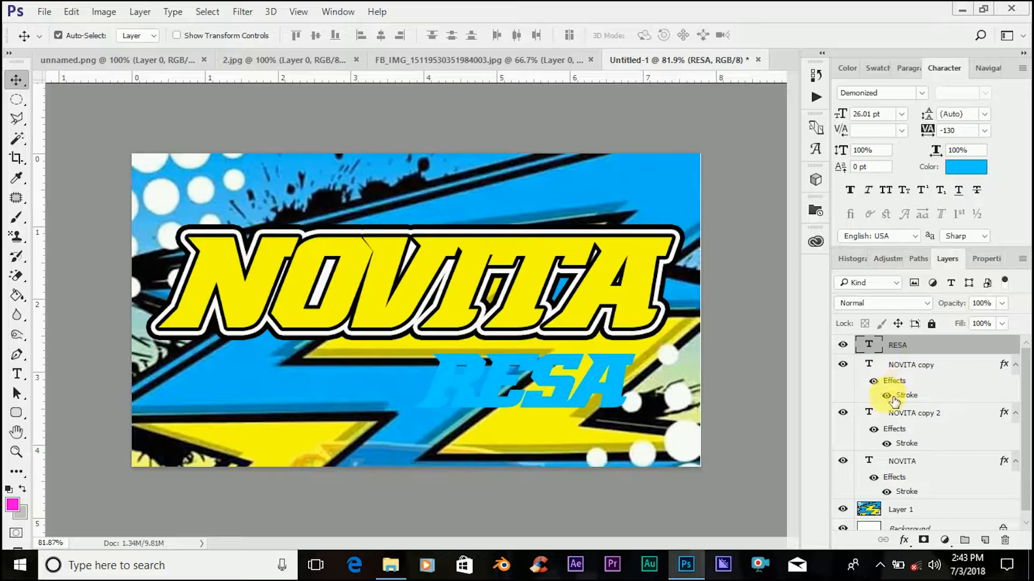
- Add a black outside Stroke of 21 px to the RESA text layer
{"action": "right_click", "coordinate": [901, 343]}
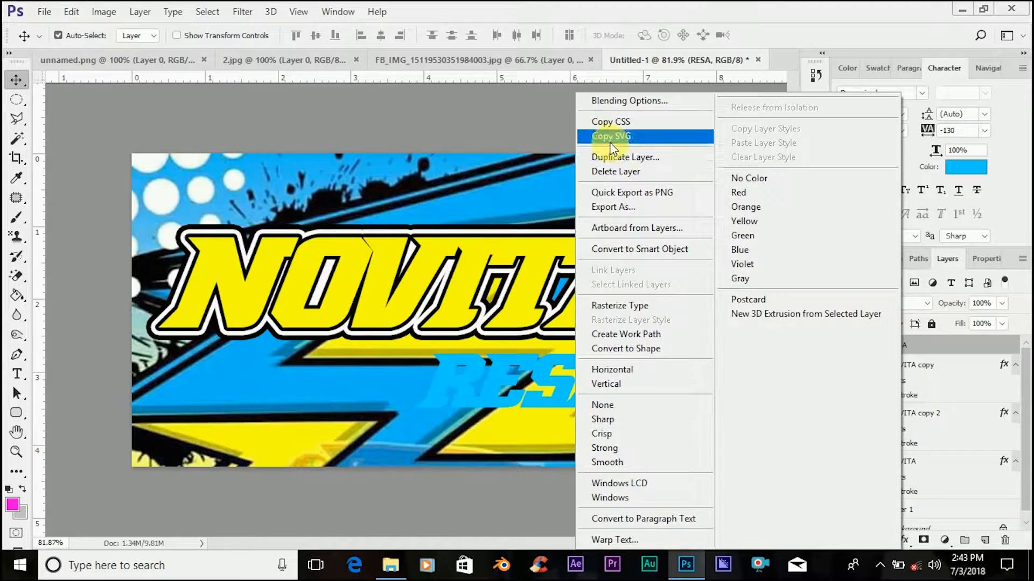
{"action": "left_click", "coordinate": [619, 101]}
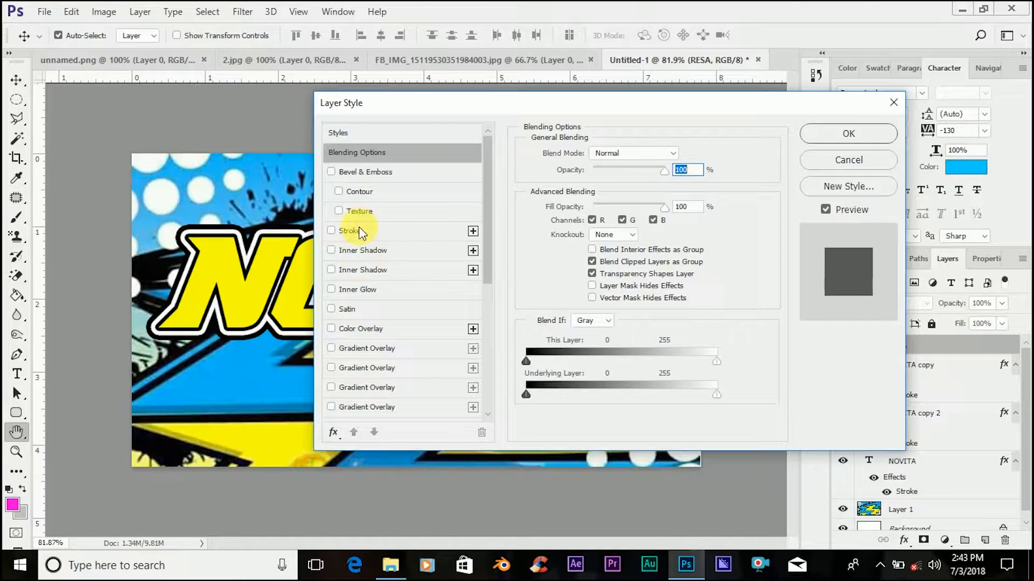
{"action": "left_click", "coordinate": [358, 230]}
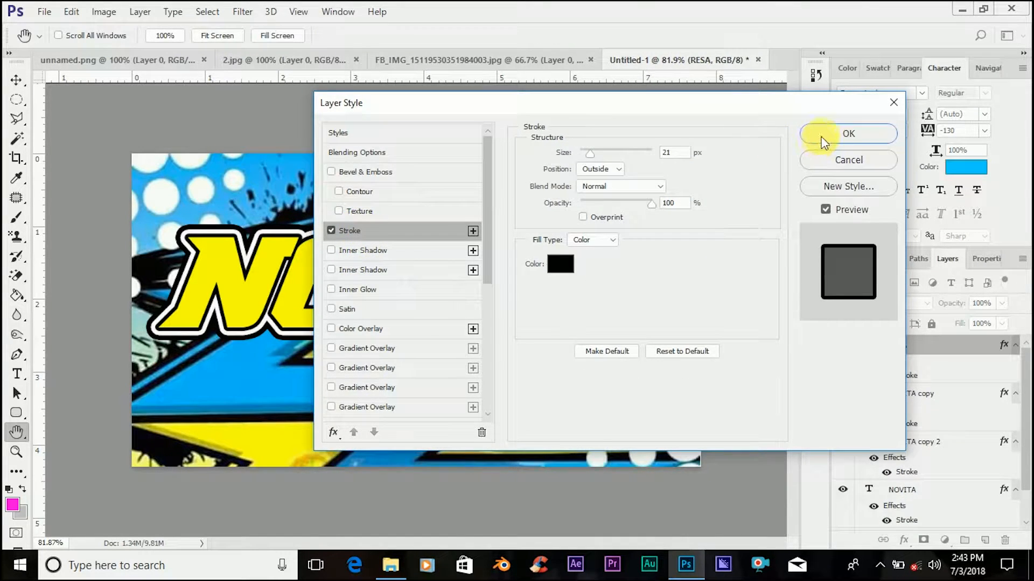
{"action": "left_click", "coordinate": [823, 141]}
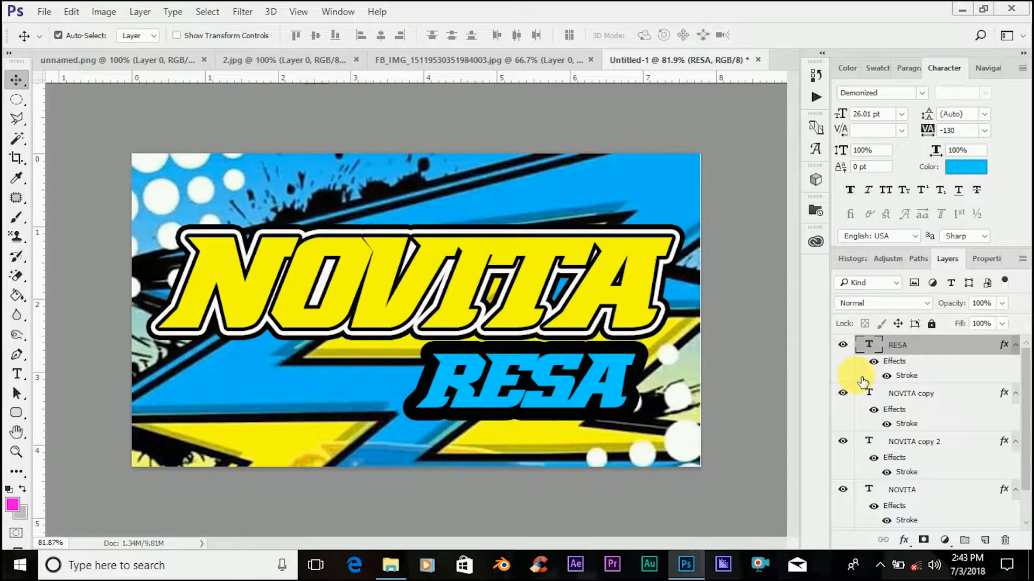
- Reduce the RESA text layer's black Stroke size to 5 px
{"action": "right_click", "coordinate": [910, 343]}
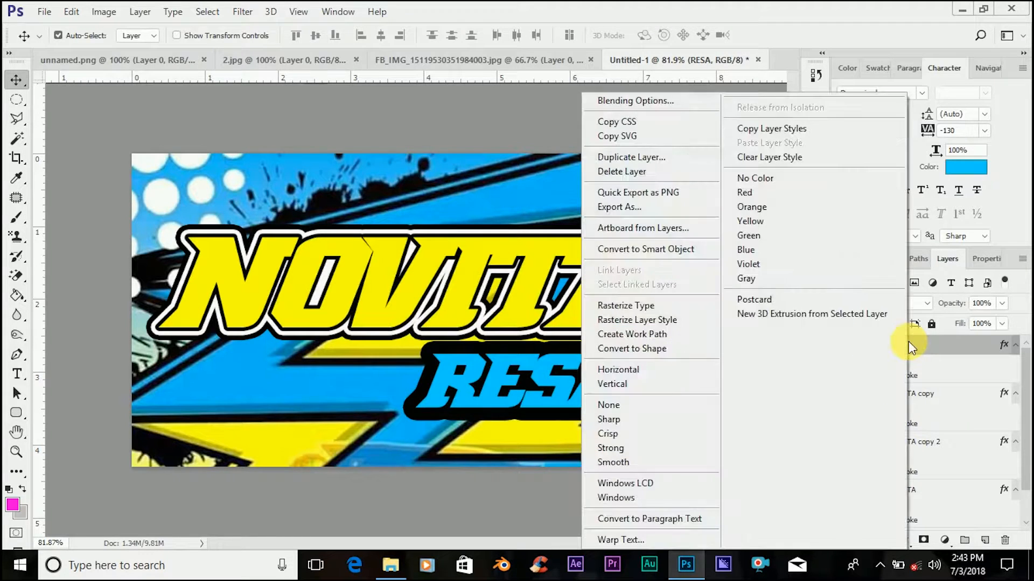
{"action": "left_click", "coordinate": [645, 98]}
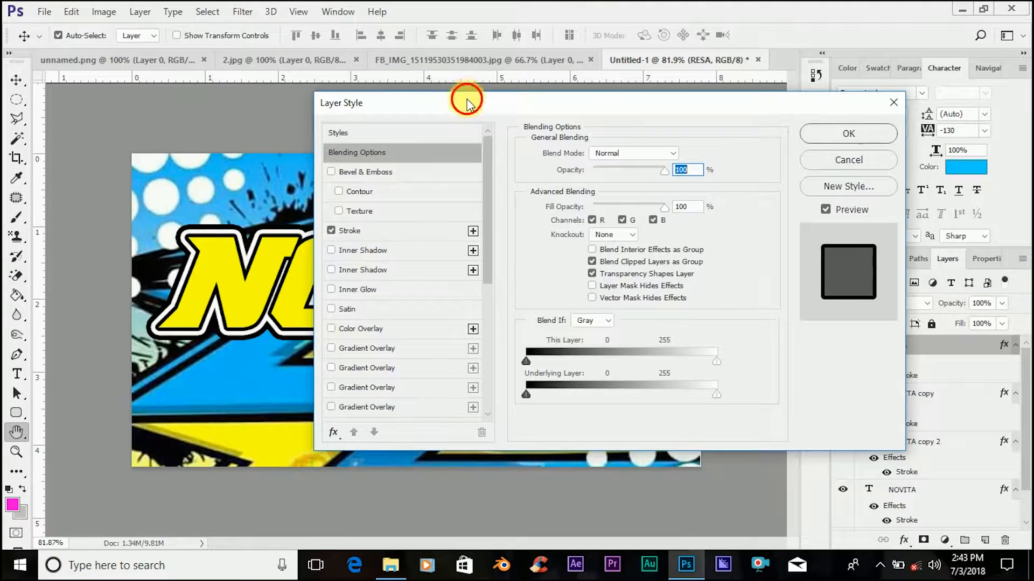
{"action": "left_click_drag", "start_coordinate": [467, 103], "coordinate": [797, 119]}
{"action": "left_click", "coordinate": [730, 250]}
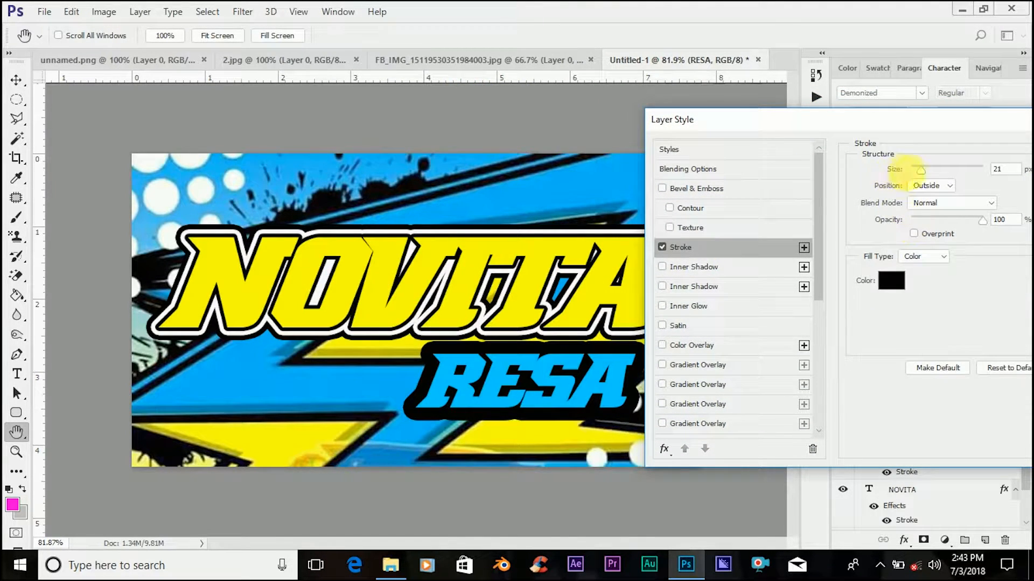
{"action": "left_click_drag", "start_coordinate": [920, 169], "coordinate": [914, 171]}
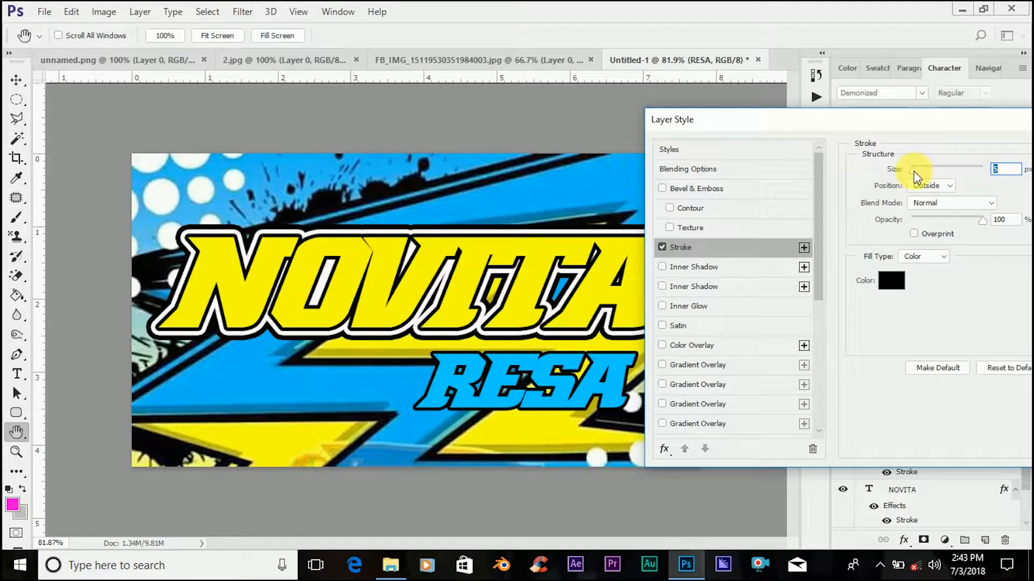
{"action": "left_click_drag", "start_coordinate": [842, 110], "coordinate": [647, 133]}
{"action": "left_click", "coordinate": [954, 173]}
- Duplicate the RESA text layer and change the lower RESA layer's Stroke color to white (ffffff)
{"action": "key", "text": "ctrl+j"}
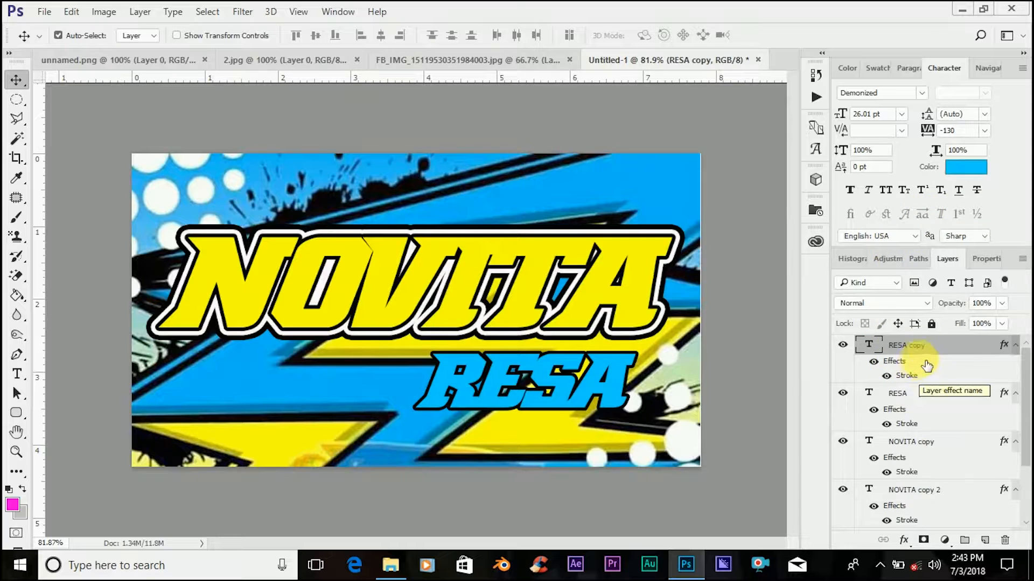
{"action": "left_click", "coordinate": [923, 399]}
{"action": "right_click", "coordinate": [923, 399]}
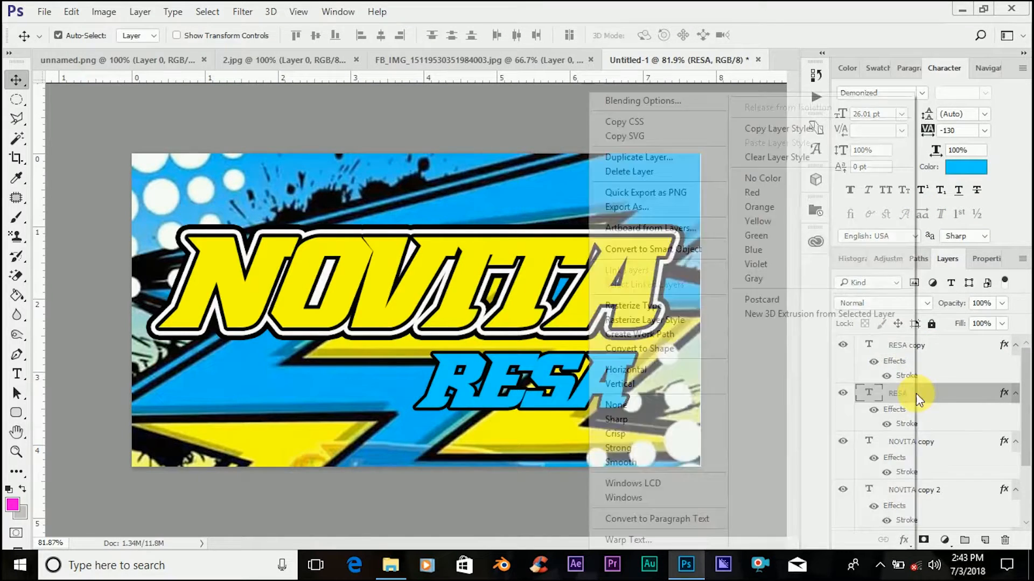
{"action": "left_click", "coordinate": [633, 99]}
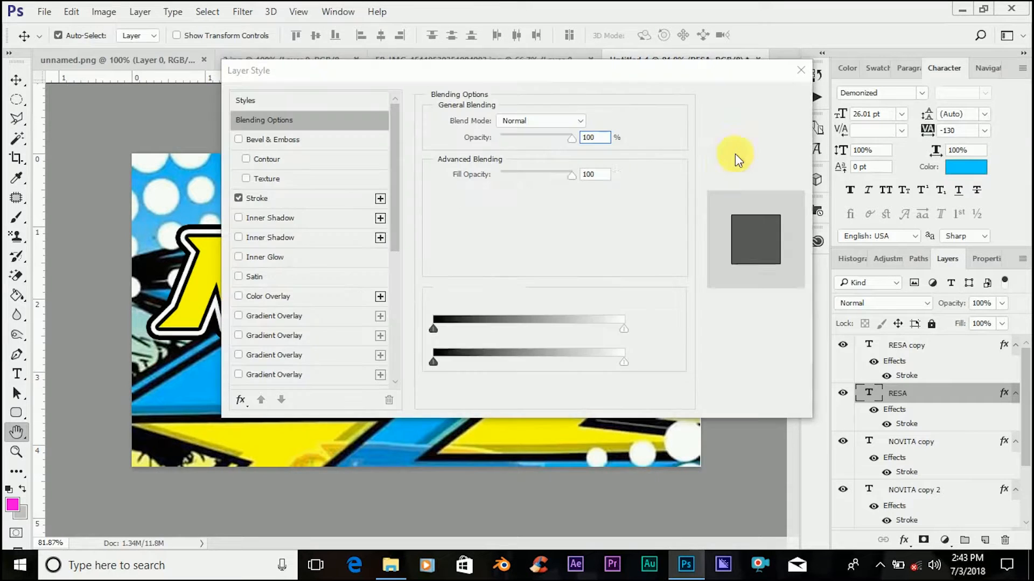
{"action": "left_click", "coordinate": [271, 202]}
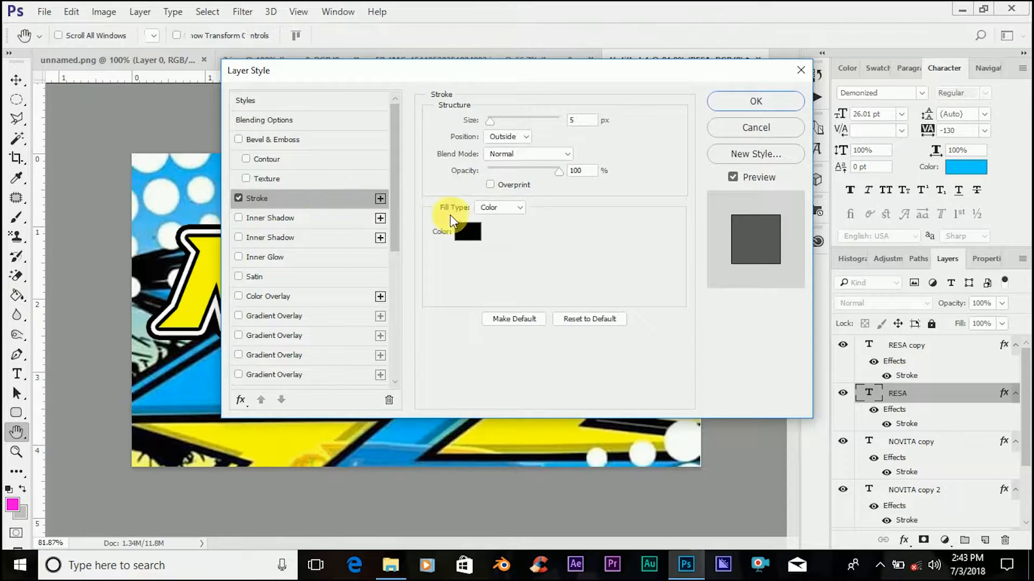
{"action": "left_click", "coordinate": [468, 232]}
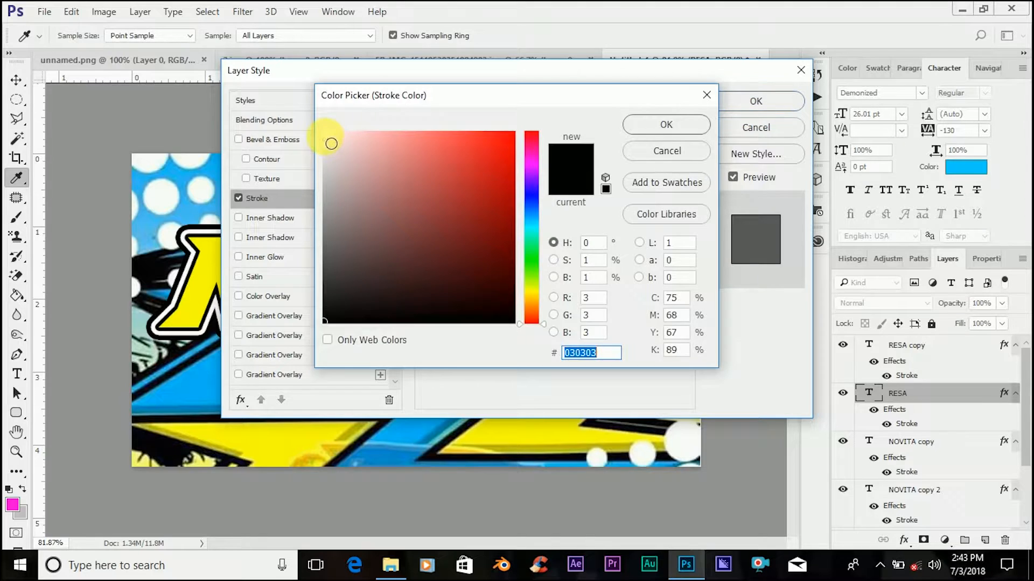
{"action": "left_click", "coordinate": [329, 136]}
{"action": "left_click_drag", "start_coordinate": [333, 140], "coordinate": [323, 120]}
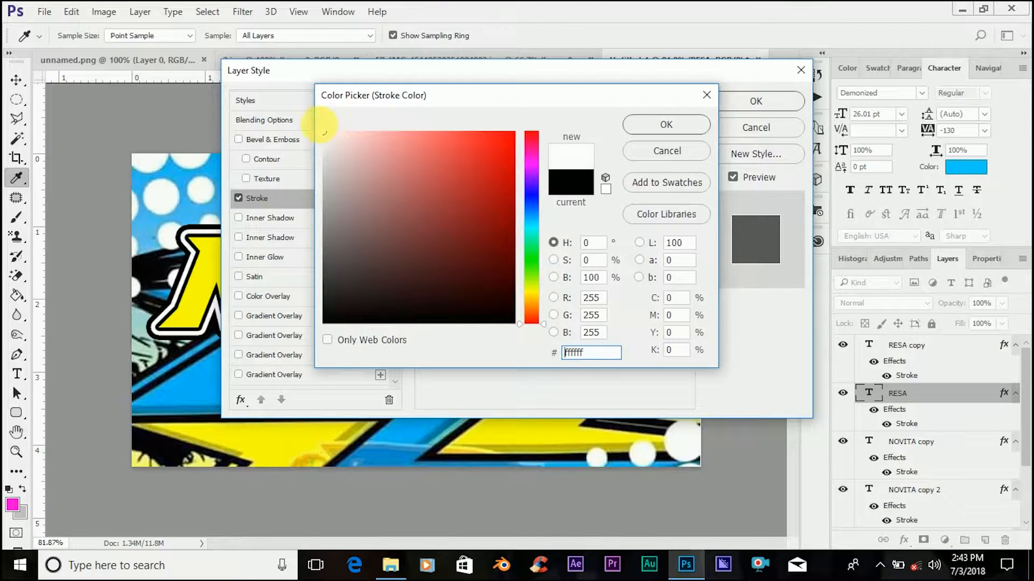
{"action": "left_click", "coordinate": [662, 126]}
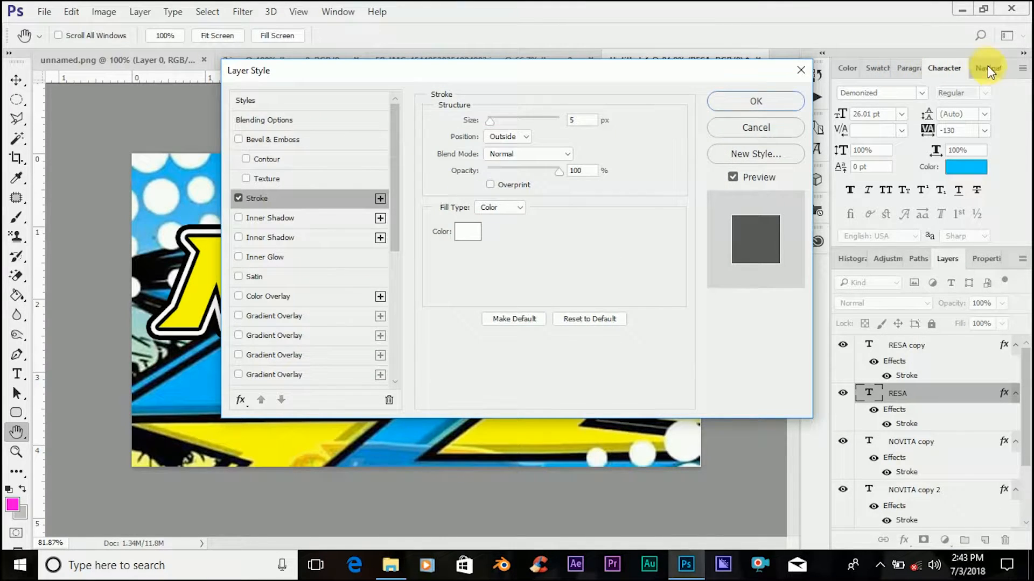
- Set the white Stroke size on the lower RESA layer to 9 px
{"action": "left_click", "coordinate": [987, 67]}
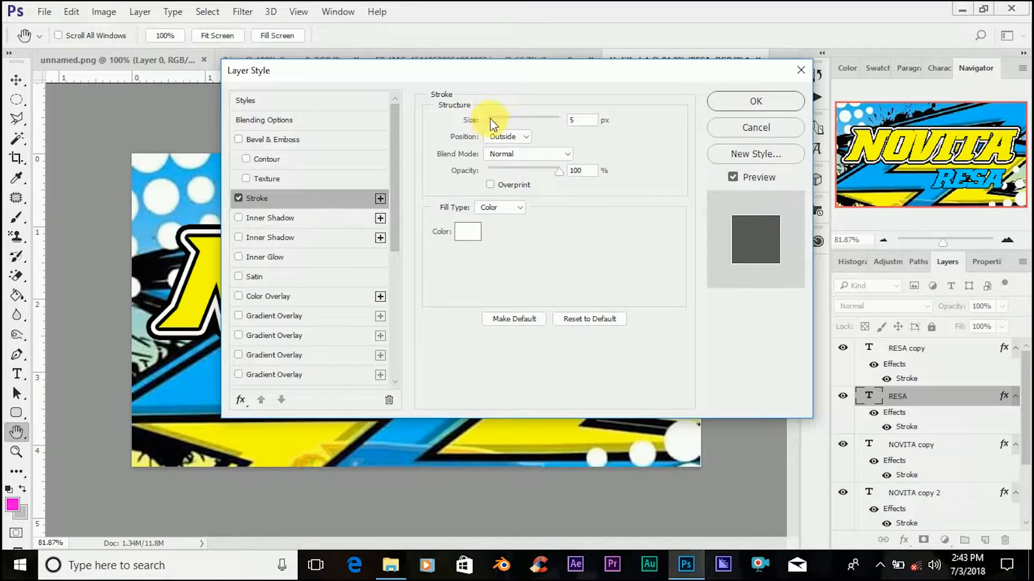
{"action": "left_click_drag", "start_coordinate": [449, 81], "coordinate": [736, 94]}
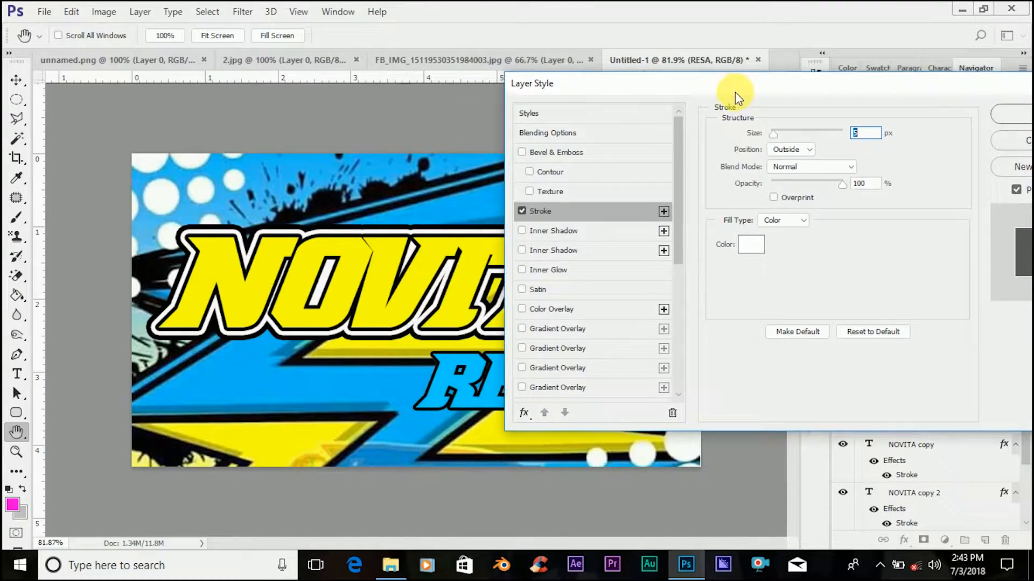
{"action": "left_click_drag", "start_coordinate": [773, 134], "coordinate": [779, 137]}
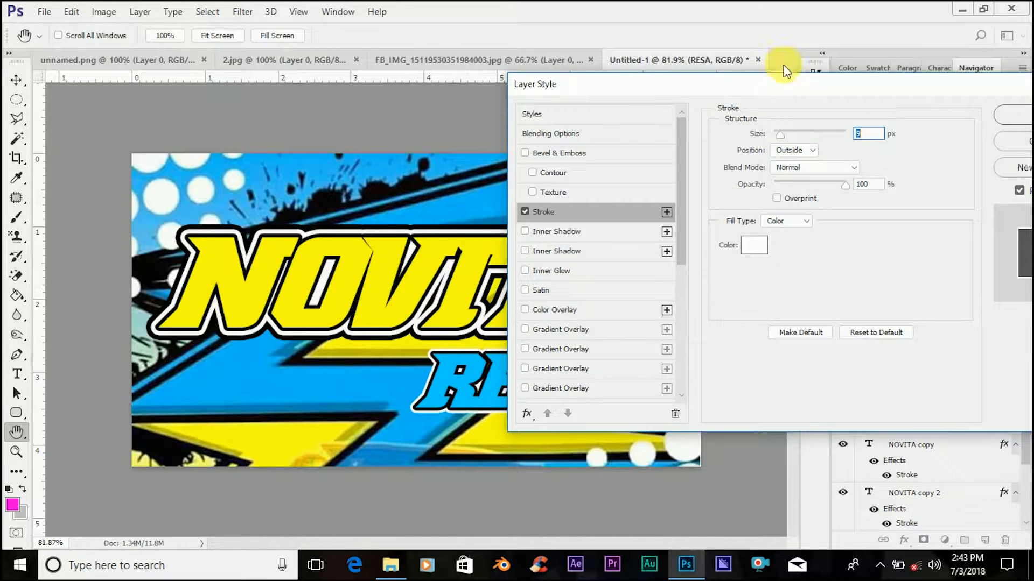
{"action": "left_click_drag", "start_coordinate": [779, 86], "coordinate": [615, 92]}
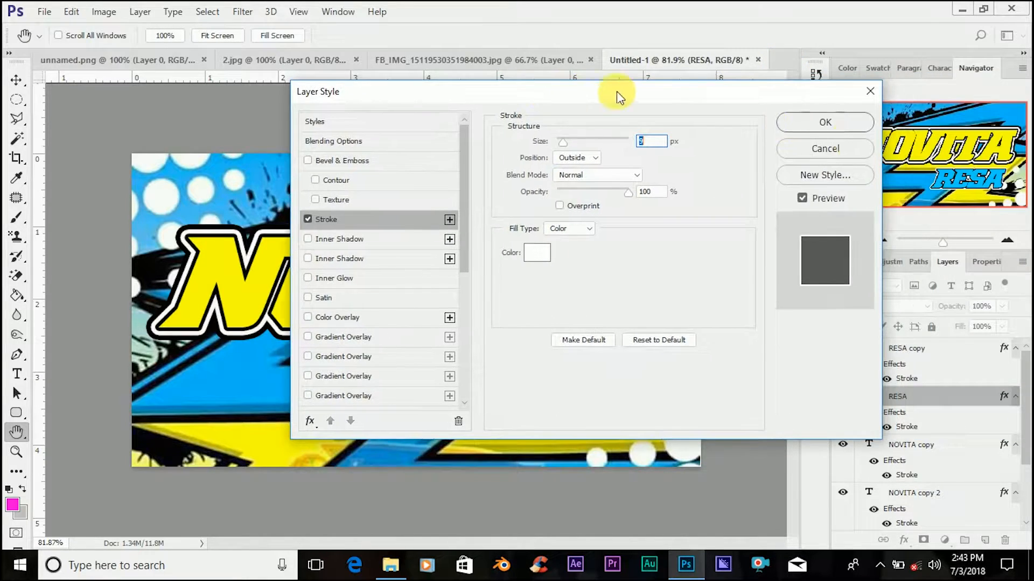
{"action": "left_click", "coordinate": [847, 132]}
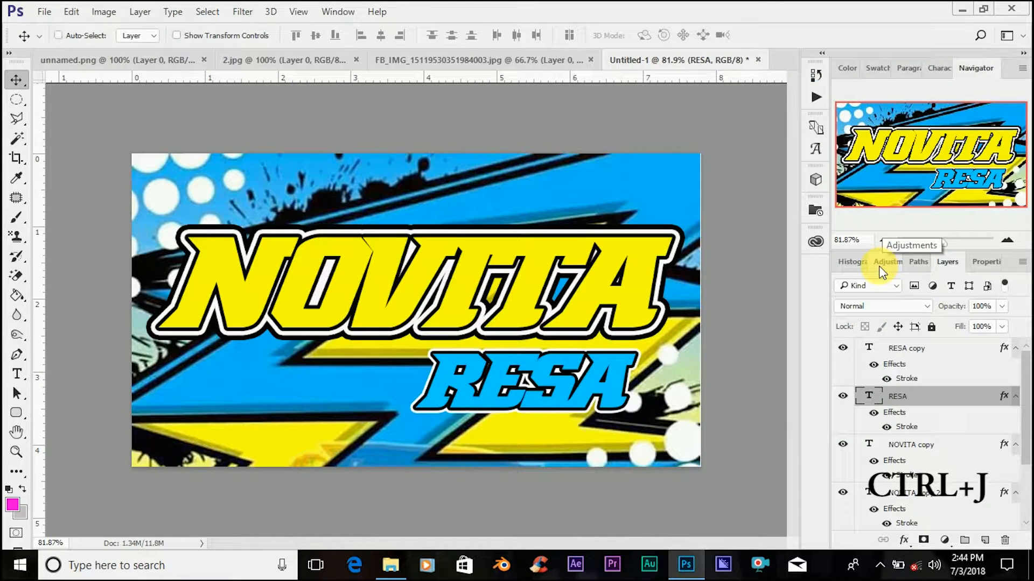
- Duplicate the white-outlined RESA layer and change the bottommost RESA layer's Stroke color to black (000000)
{"action": "key", "text": "ctrl+j"}
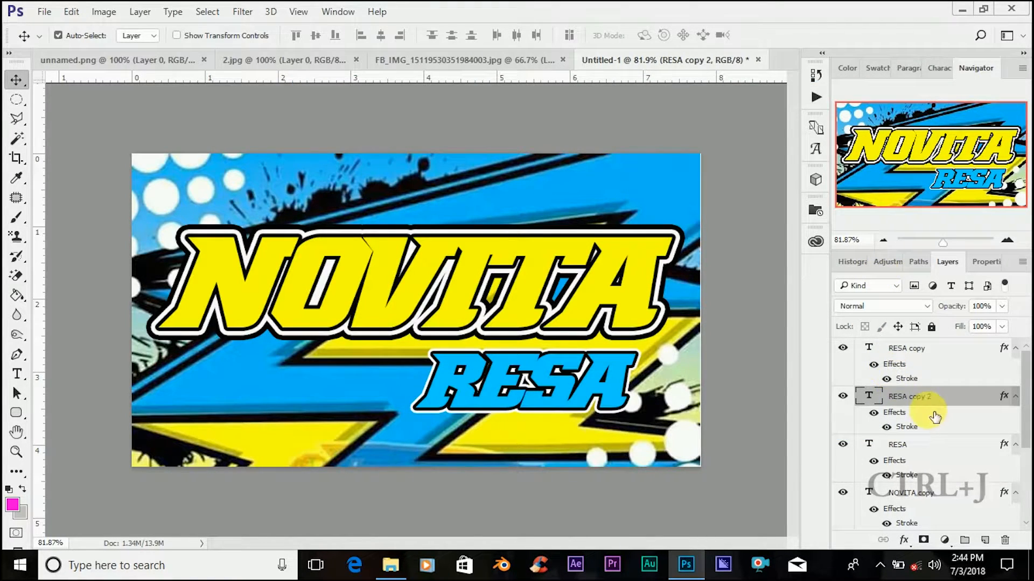
{"action": "left_click", "coordinate": [916, 446]}
{"action": "right_click", "coordinate": [915, 447]}
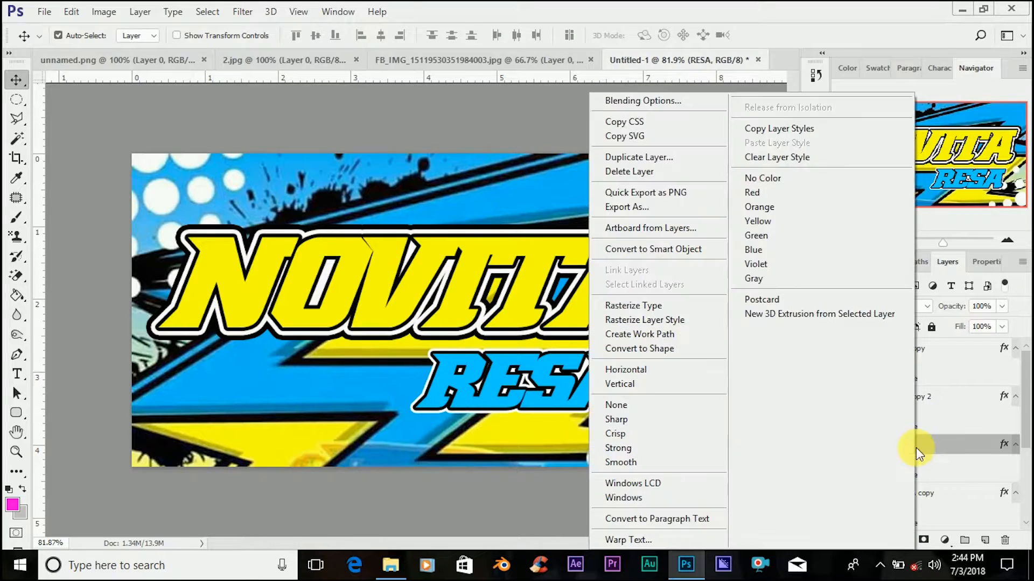
{"action": "left_click", "coordinate": [630, 103]}
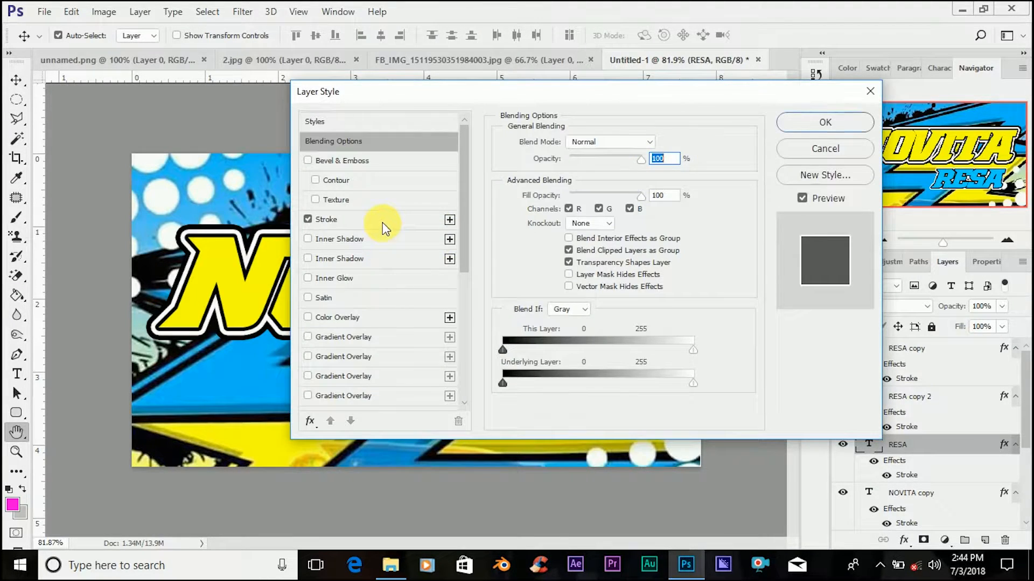
{"action": "left_click", "coordinate": [381, 224]}
{"action": "left_click", "coordinate": [532, 252]}
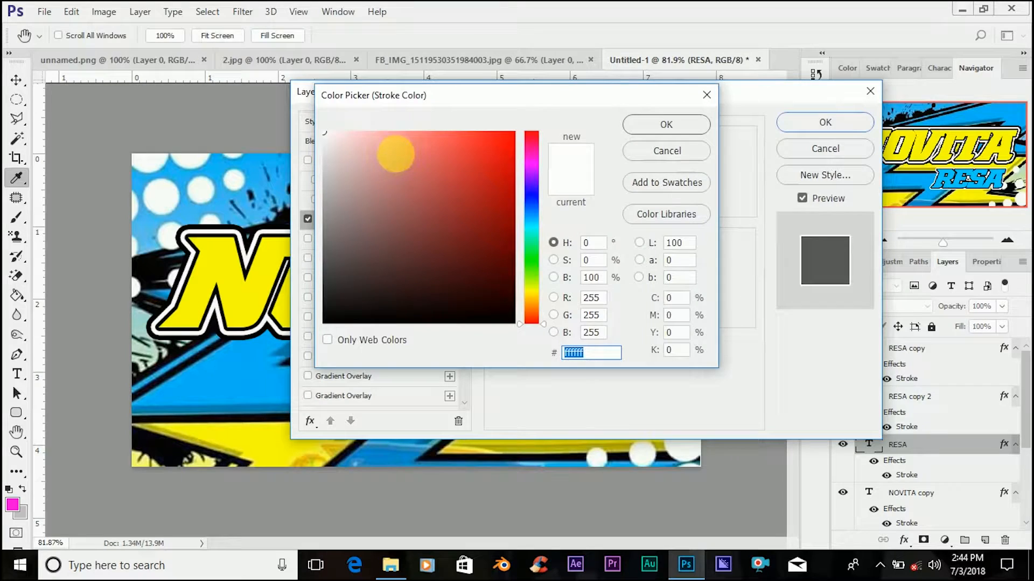
{"action": "left_click", "coordinate": [326, 322]}
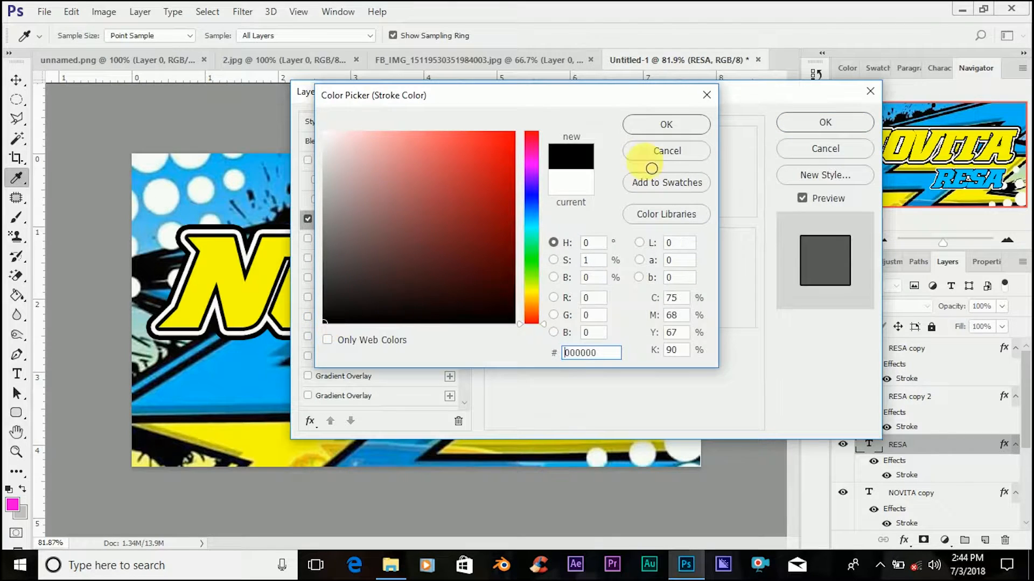
{"action": "left_click", "coordinate": [666, 134]}
- Set the black Stroke size on the bottommost RESA layer to 13 px
{"action": "mouse_move", "coordinate": [578, 98]}
{"action": "left_mouse_down"}
{"action": "mouse_move", "coordinate": [623, 86]}
{"action": "mouse_move", "coordinate": [844, 93]}
{"action": "left_mouse_up"}
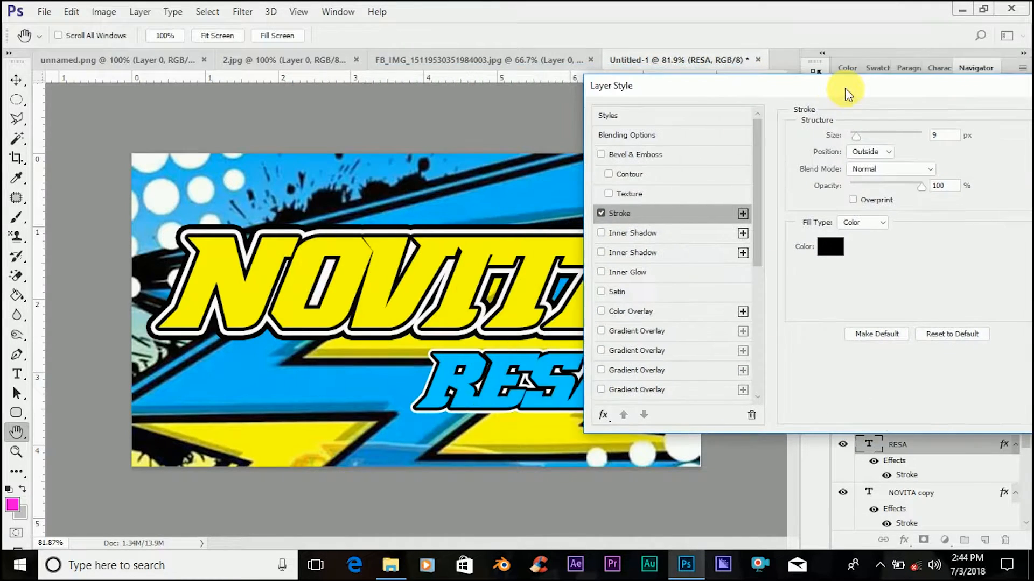
{"action": "left_click_drag", "start_coordinate": [856, 136], "coordinate": [860, 140]}
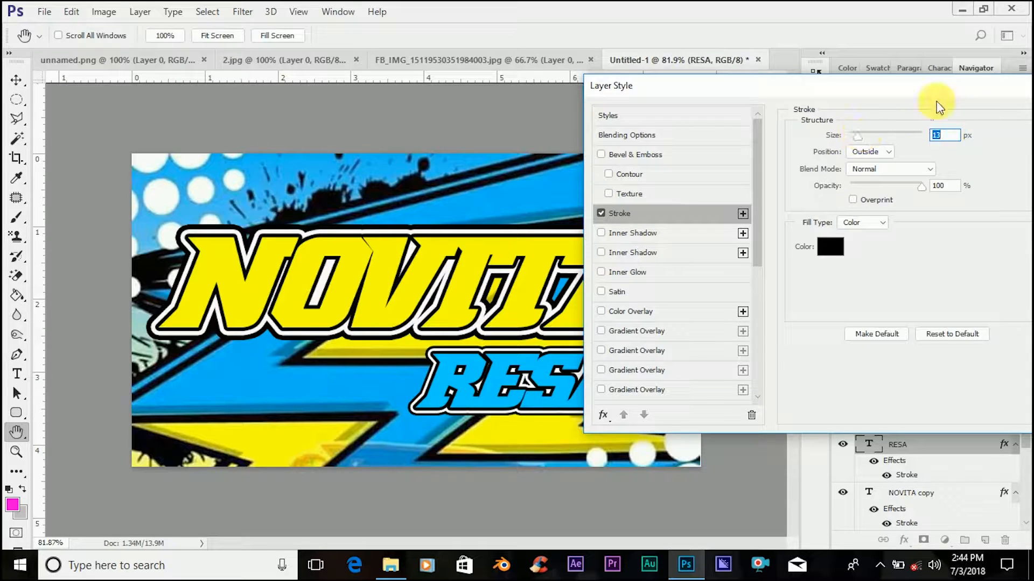
{"action": "left_click_drag", "start_coordinate": [900, 81], "coordinate": [754, 92]}
{"action": "left_click", "coordinate": [955, 129]}
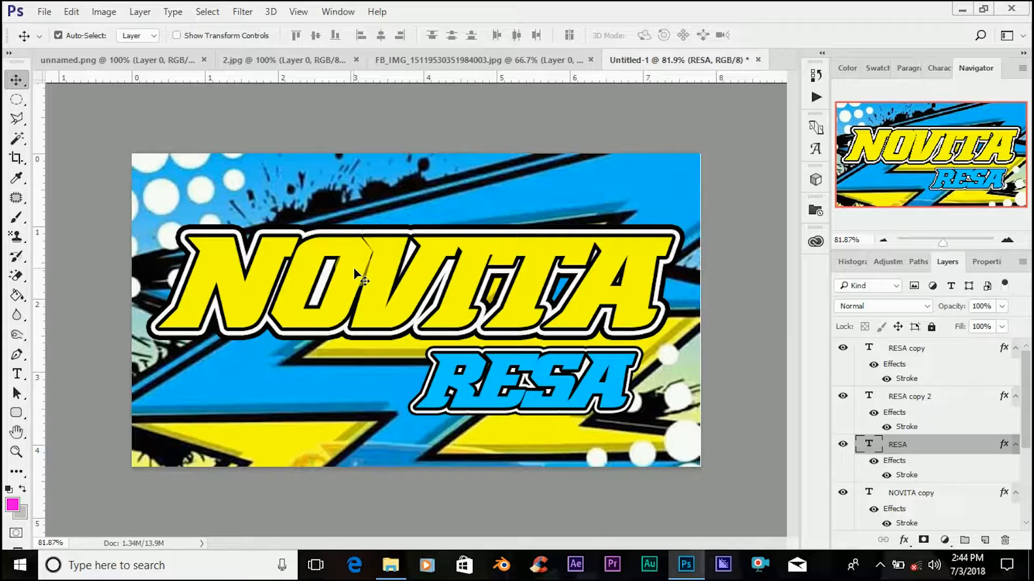
- Add a "#" text layer above all RESA layers, placed below NOVITA and left of RESA
{"action": "left_click", "coordinate": [877, 434]}
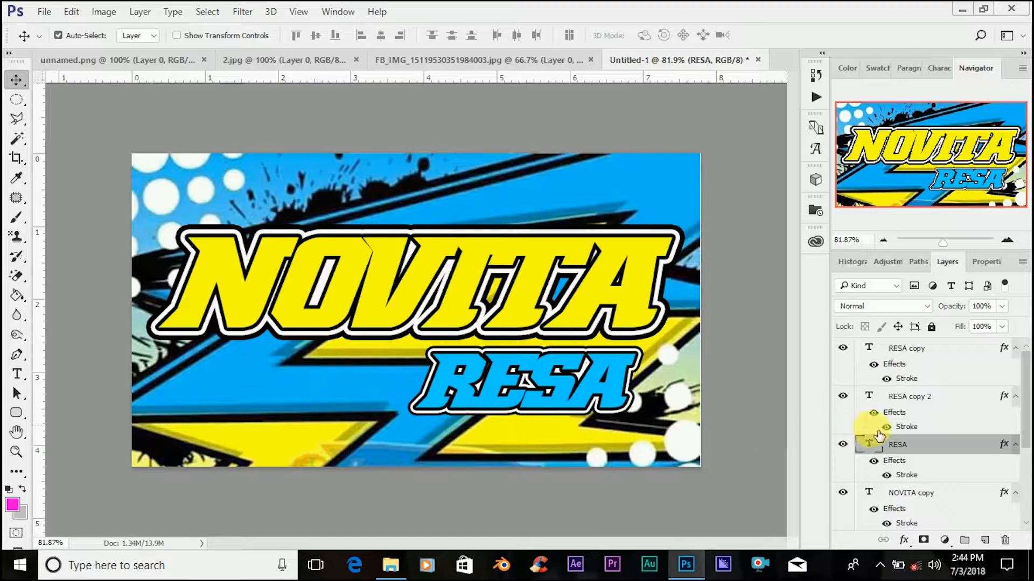
{"action": "left_click", "coordinate": [928, 351]}
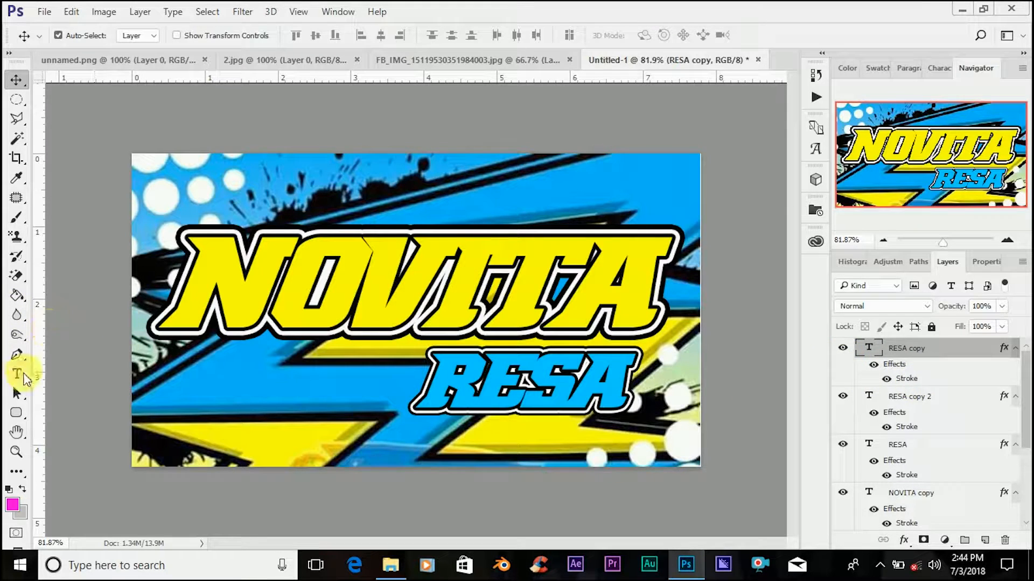
{"action": "left_click", "coordinate": [16, 374]}
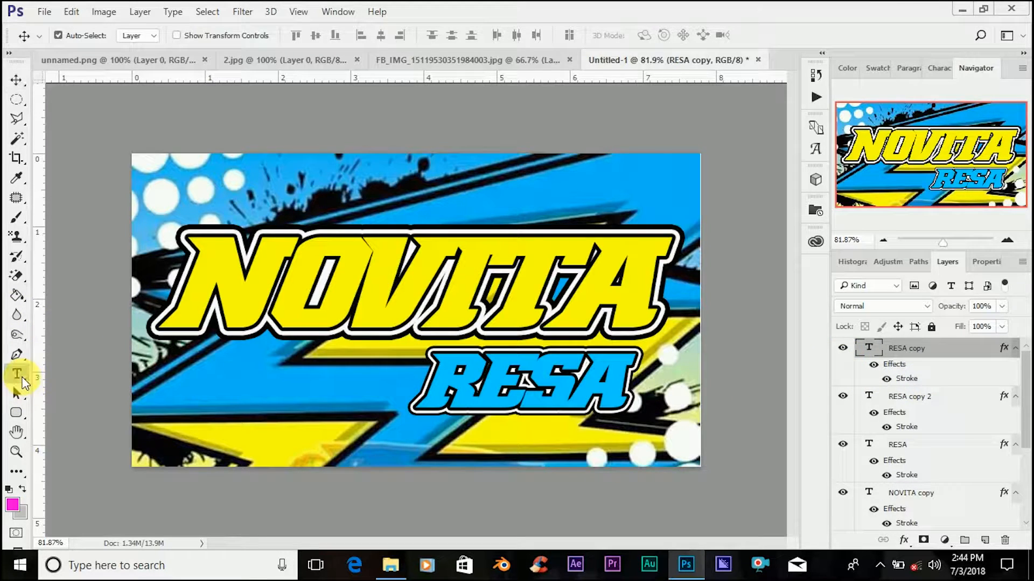
{"action": "left_click", "coordinate": [336, 392]}
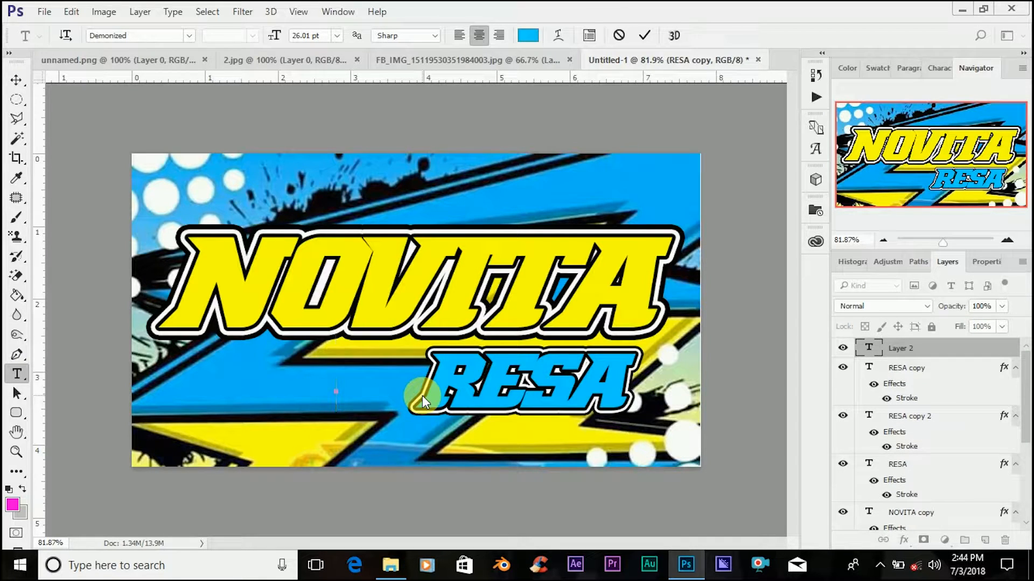
{"action": "type", "text": "no"}
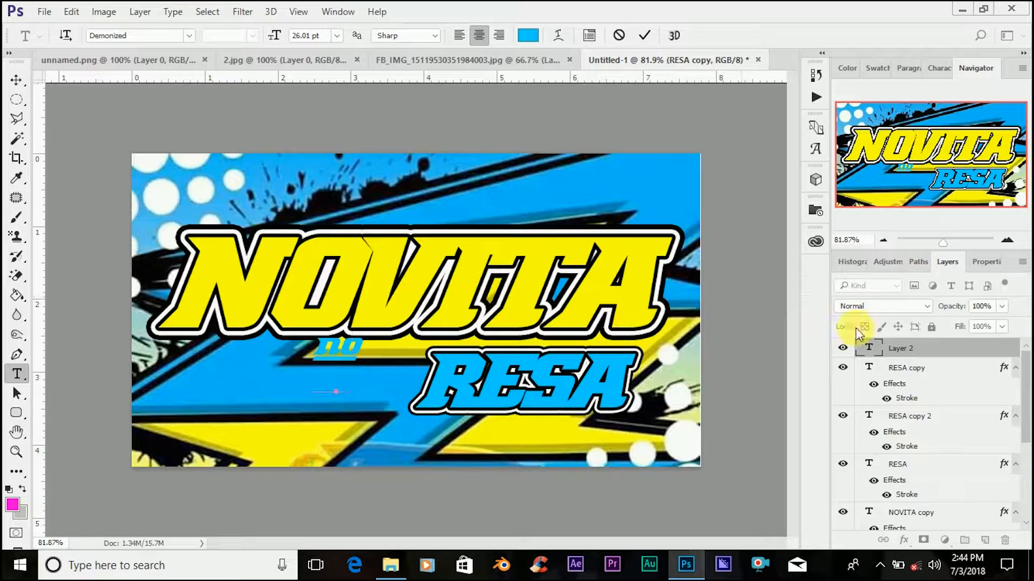
- Change the font of the "#" text to Arial Rounded MT Bold
{"action": "double_click", "coordinate": [871, 347]}
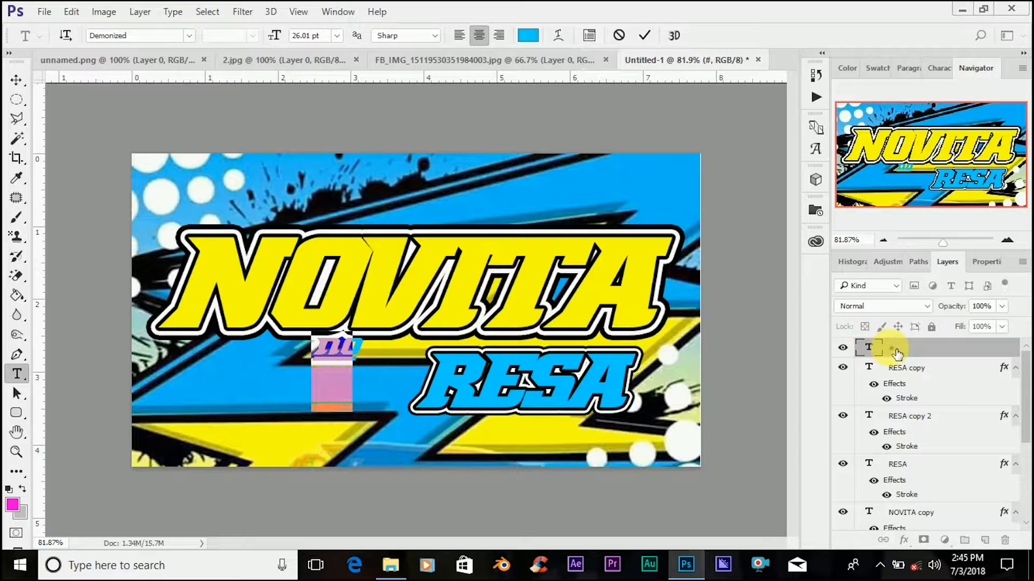
{"action": "left_click", "coordinate": [177, 42]}
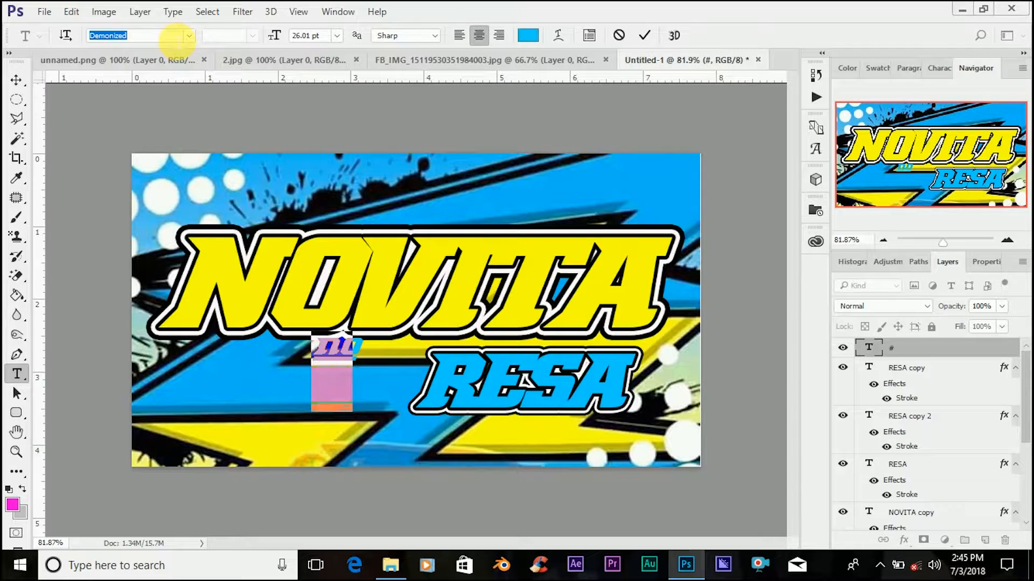
{"action": "type", "text": "a"}
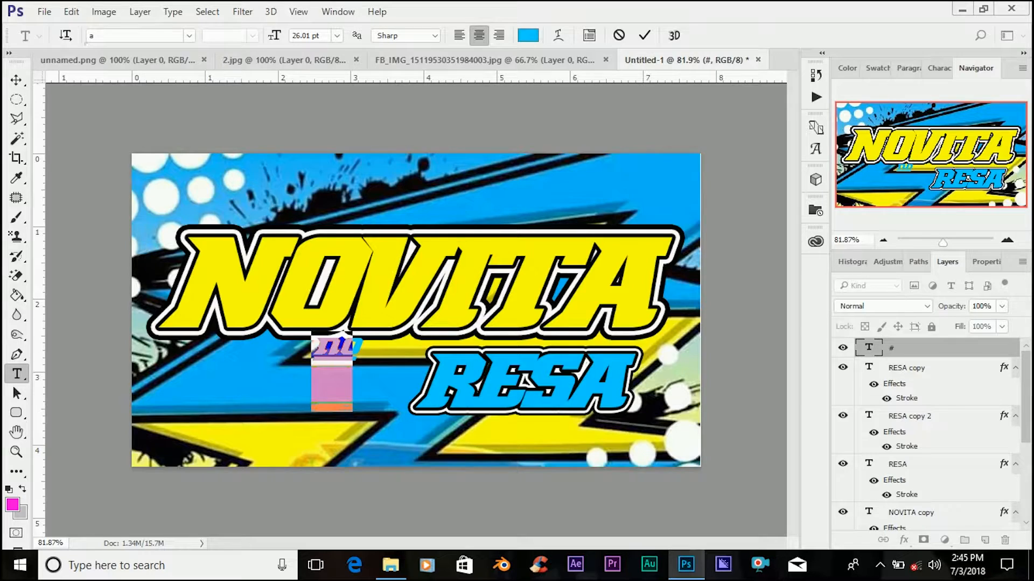
{"action": "type", "text": "ria"}
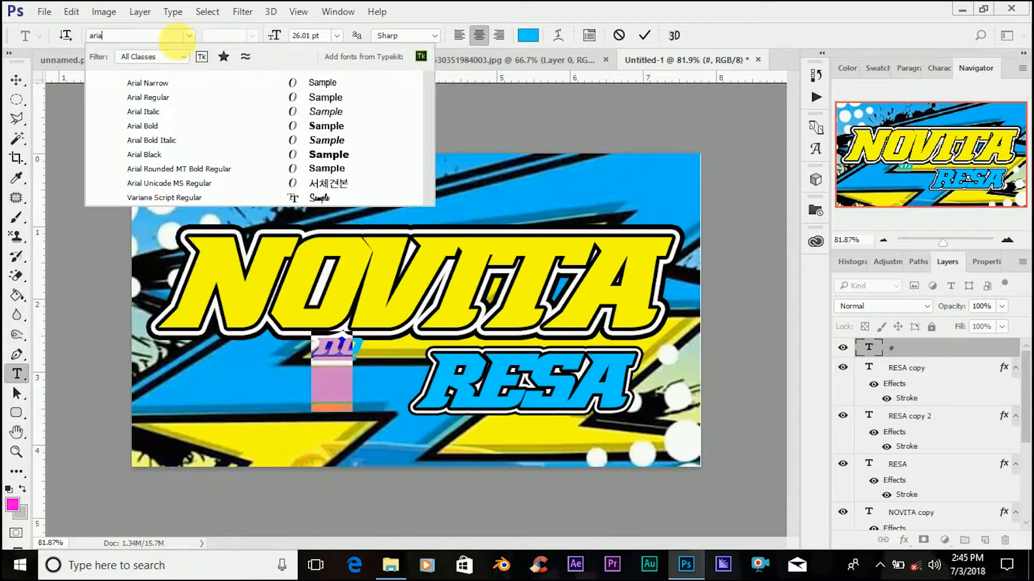
{"action": "type", "text": "l"}
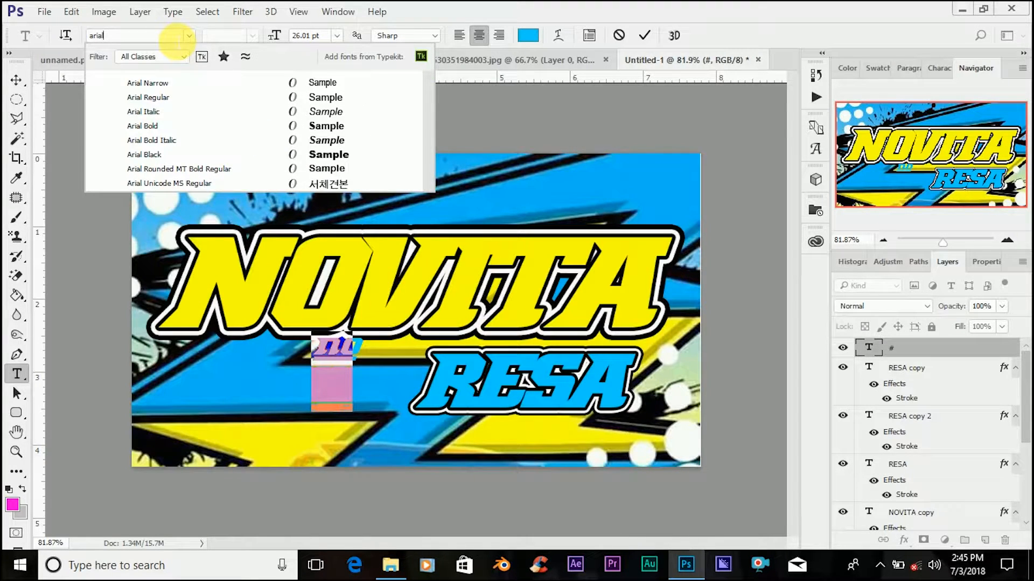
{"action": "left_click", "coordinate": [211, 172]}
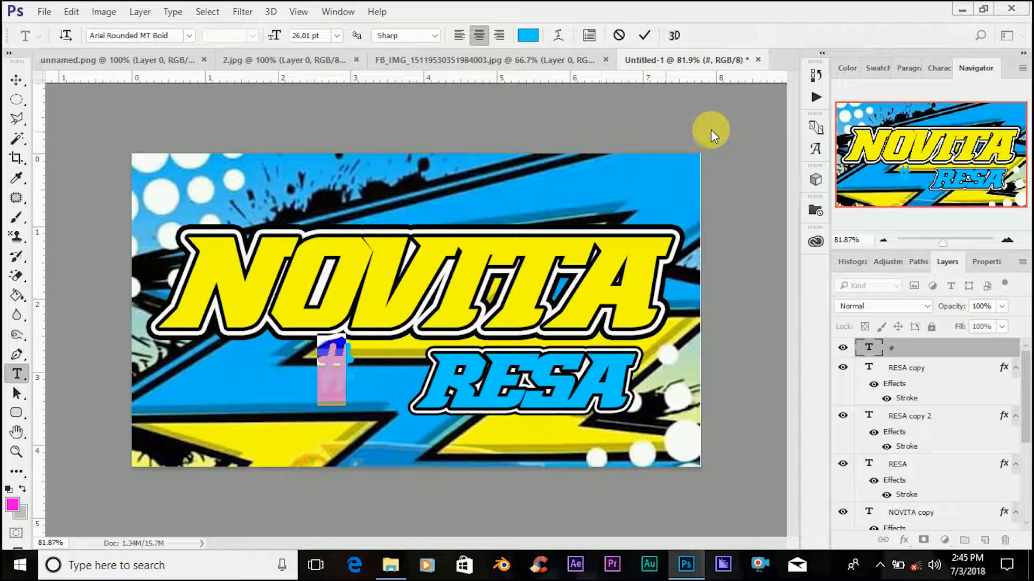
- Recolor the "#" text bright red (fc0202) and finish editing it
{"action": "left_click", "coordinate": [530, 39]}
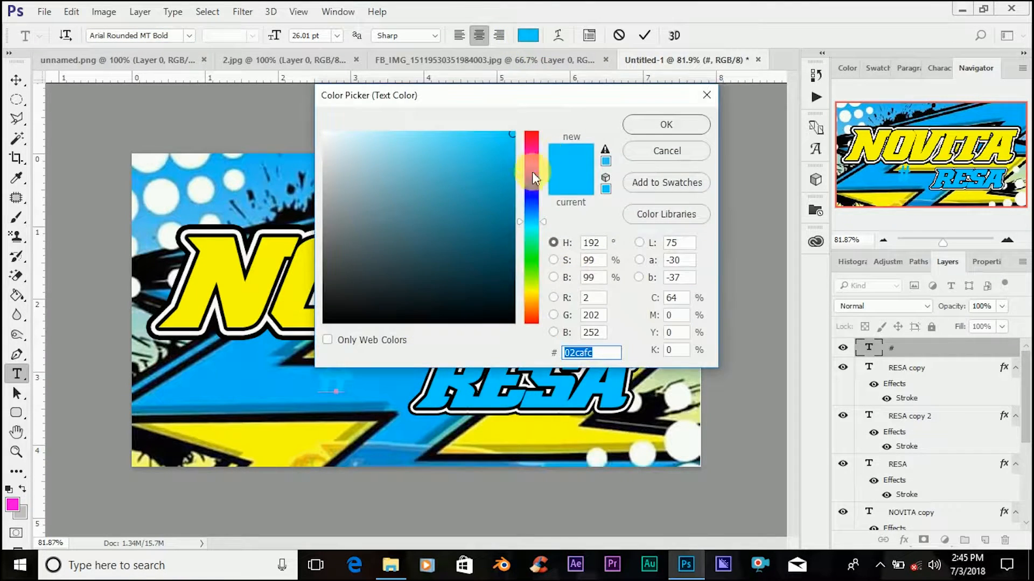
{"action": "mouse_move", "coordinate": [531, 141]}
{"action": "left_mouse_down"}
{"action": "mouse_move", "coordinate": [530, 115]}
{"action": "mouse_move", "coordinate": [525, 134]}
{"action": "left_mouse_up"}
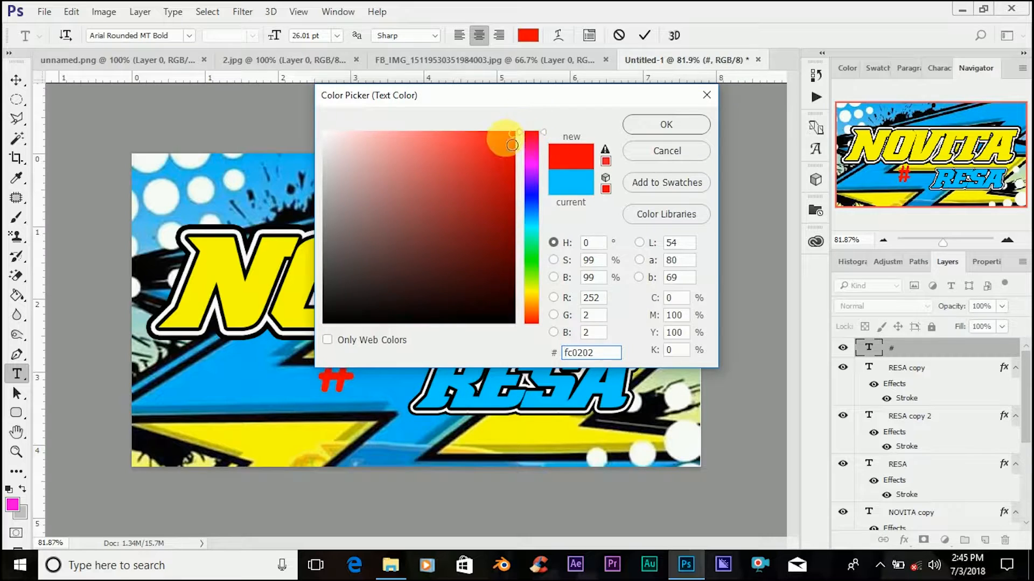
{"action": "left_click", "coordinate": [654, 124]}
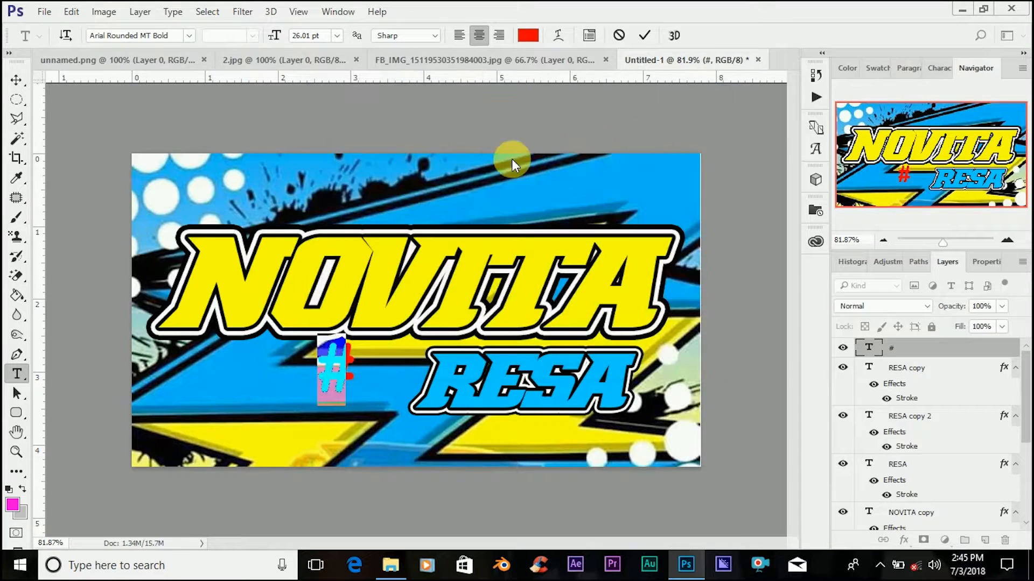
{"action": "left_click", "coordinate": [15, 82]}
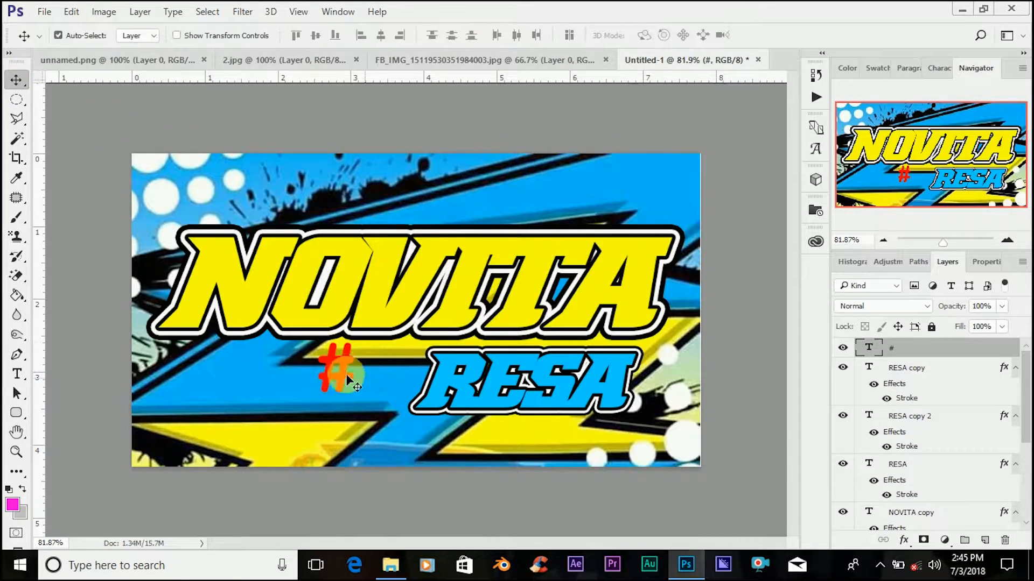
- Enlarge the red "#" text to 34.01 pt and position it below NOVITA, closer to RESA
{"action": "left_click_drag", "start_coordinate": [360, 364], "coordinate": [375, 373]}
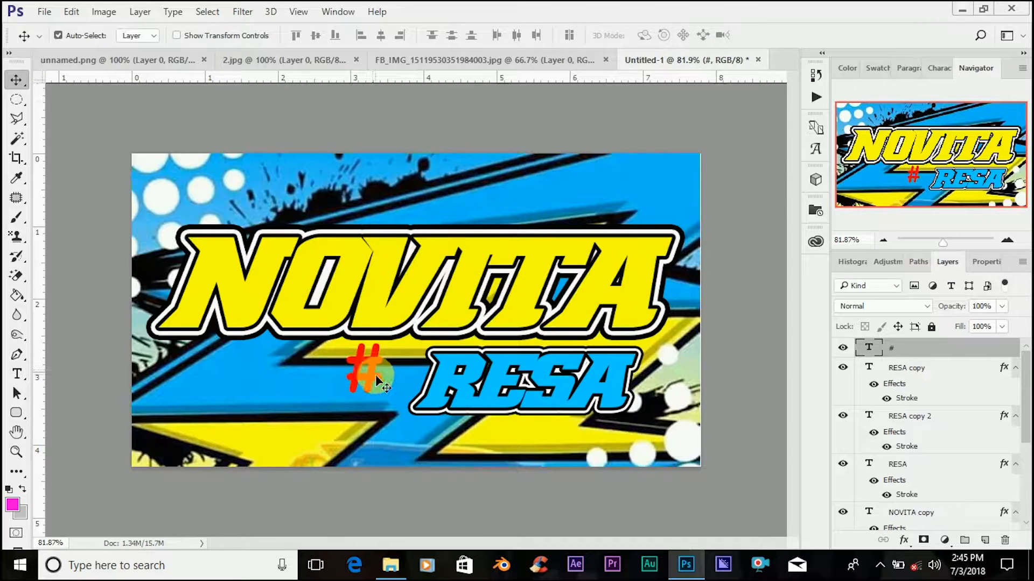
{"action": "double_click", "coordinate": [869, 347]}
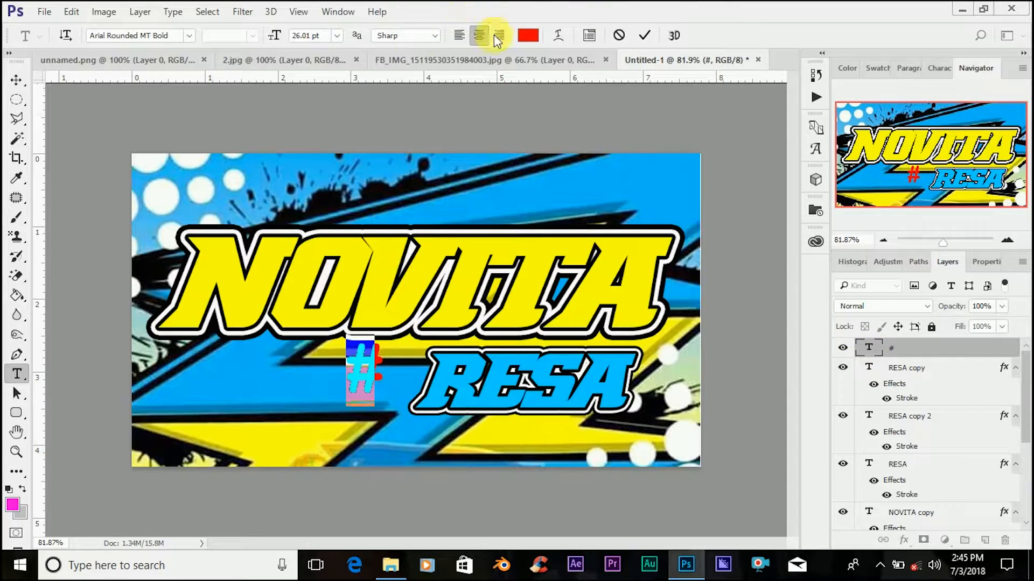
{"action": "left_click_drag", "start_coordinate": [279, 42], "coordinate": [286, 46]}
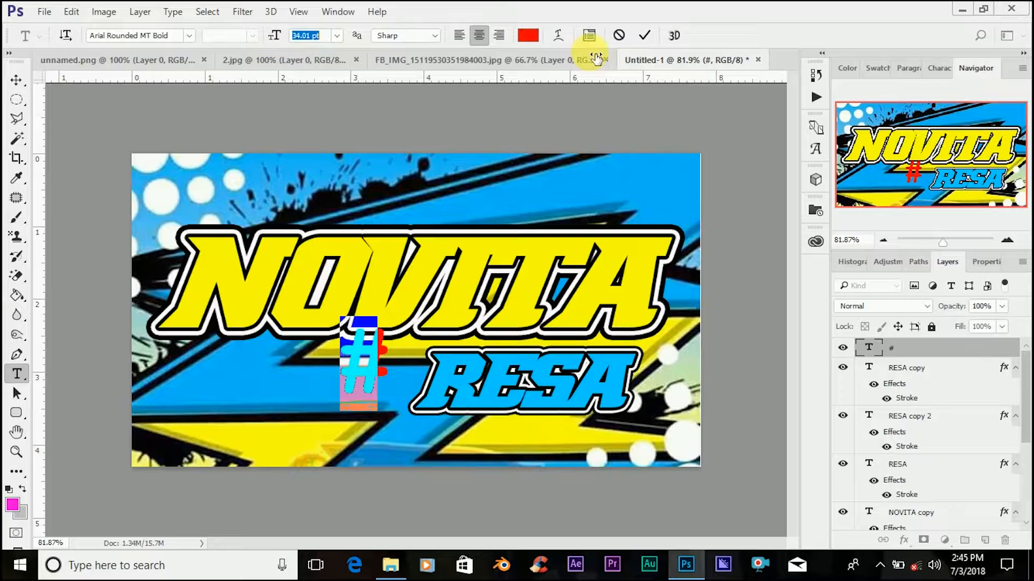
{"action": "left_click", "coordinate": [643, 38]}
{"action": "key", "text": "v"}
{"action": "left_click_drag", "start_coordinate": [380, 359], "coordinate": [386, 377]}
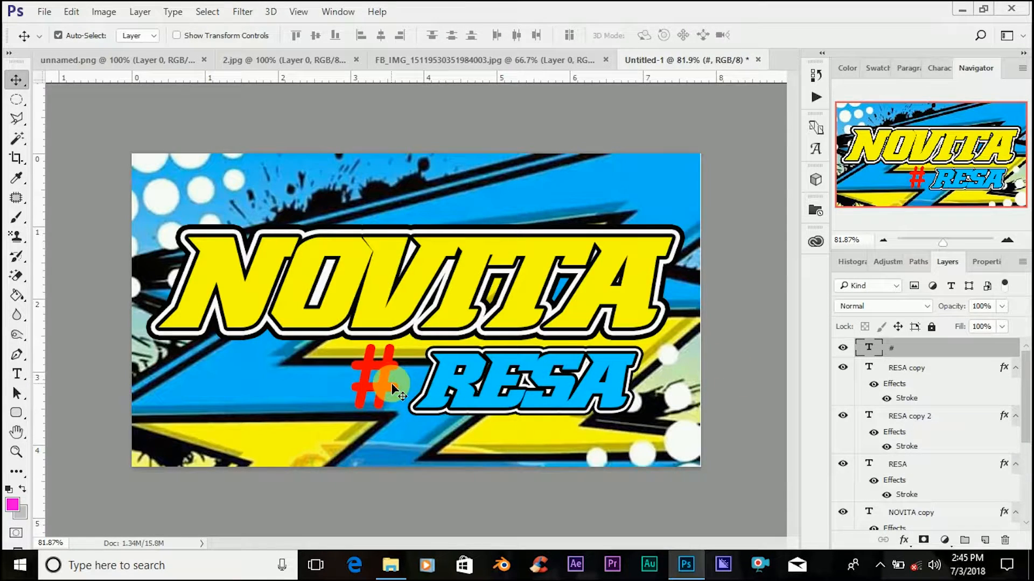
- Free-transform the red "#" so it sits directly against the R of RESA, level with the subtitle
{"action": "key", "text": "ctrl+t"}
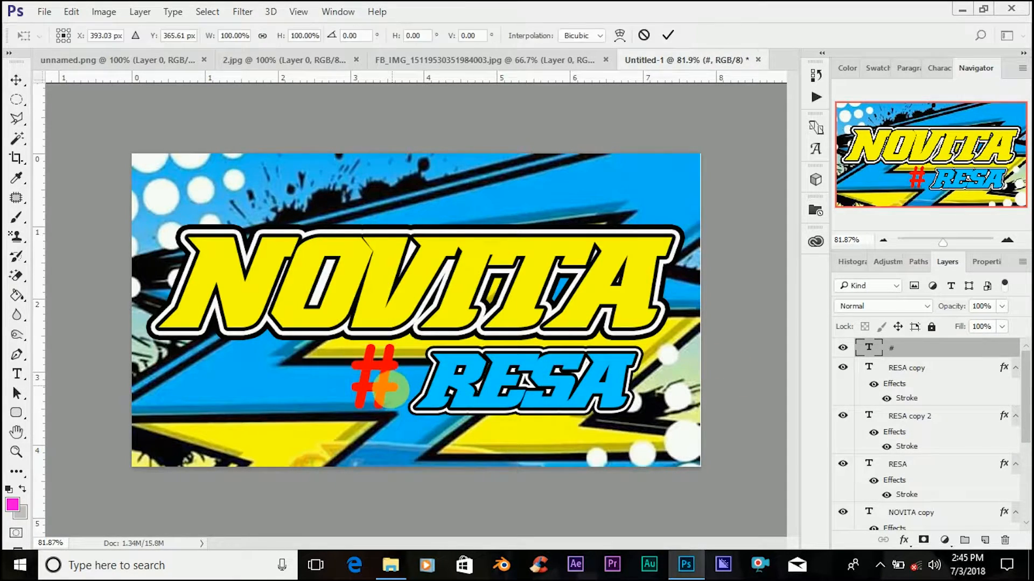
{"action": "left_click_drag", "start_coordinate": [375, 380], "coordinate": [394, 368]}
{"action": "left_click_drag", "start_coordinate": [415, 427], "coordinate": [424, 440]}
{"action": "left_click", "coordinate": [668, 36]}
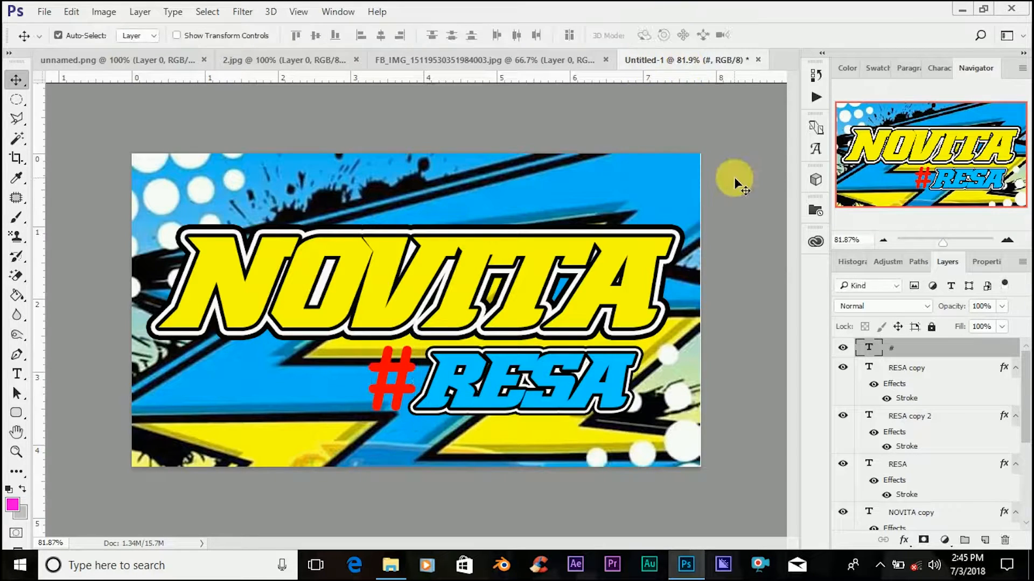
- Add a black outside Stroke of 4 px to the "#" layer
{"action": "right_click", "coordinate": [923, 350]}
{"action": "left_click", "coordinate": [657, 101]}
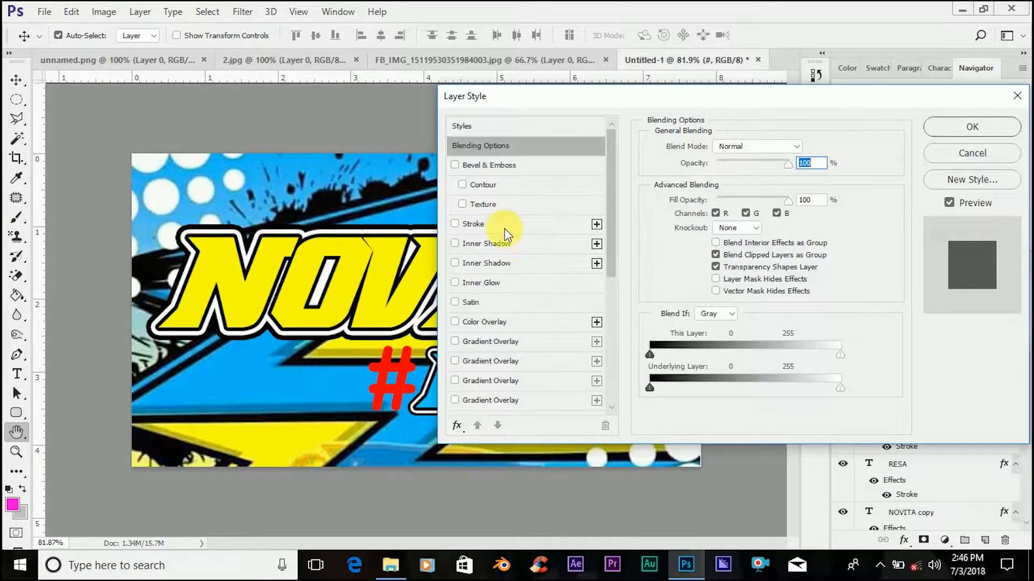
{"action": "left_click", "coordinate": [503, 229]}
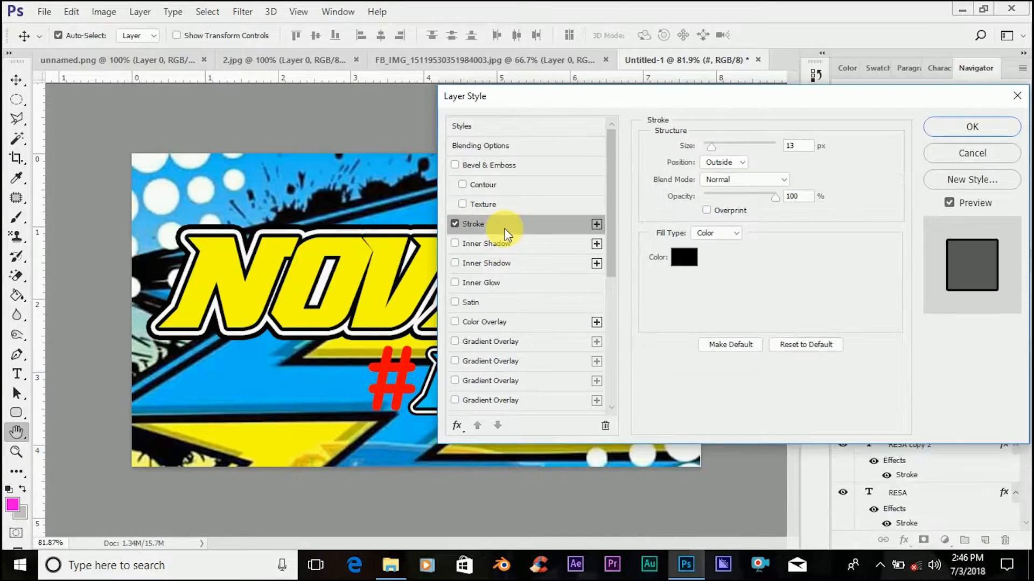
{"action": "left_click_drag", "start_coordinate": [709, 146], "coordinate": [708, 152]}
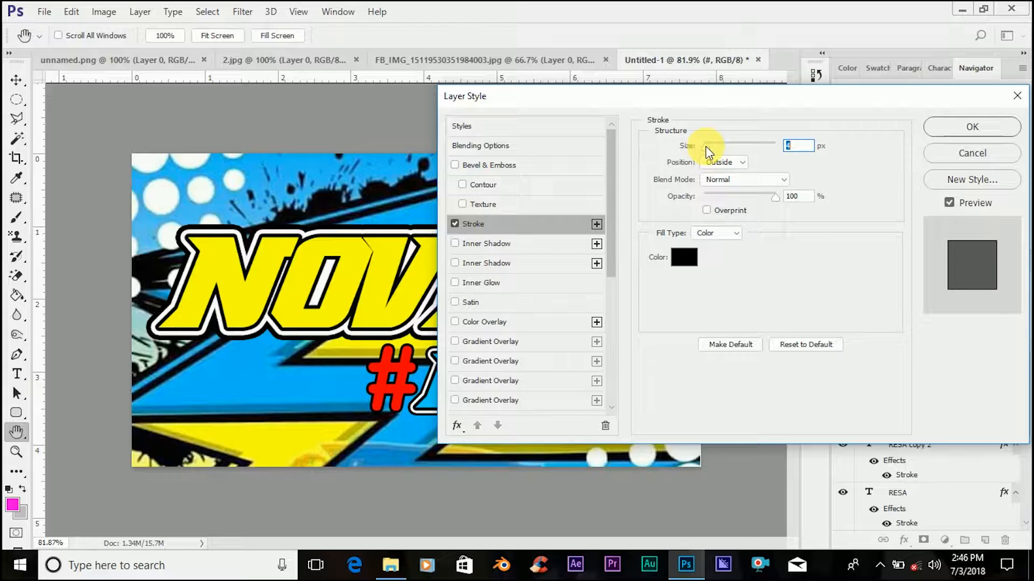
{"action": "left_click", "coordinate": [937, 126]}
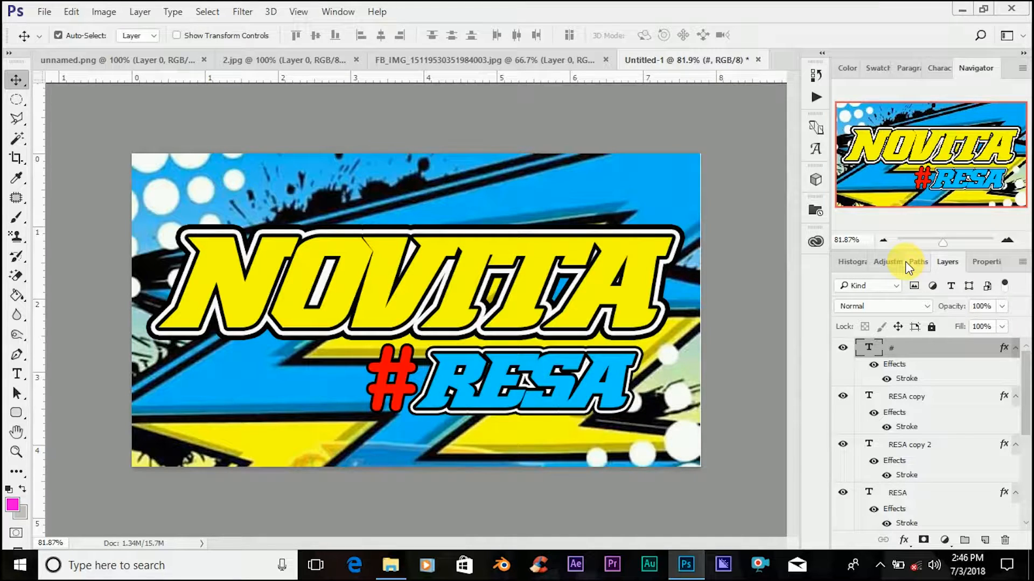
- Duplicate the "#" layer and give the lower "#" a white Stroke of 7 px
{"action": "key", "text": "ctrl+j"}
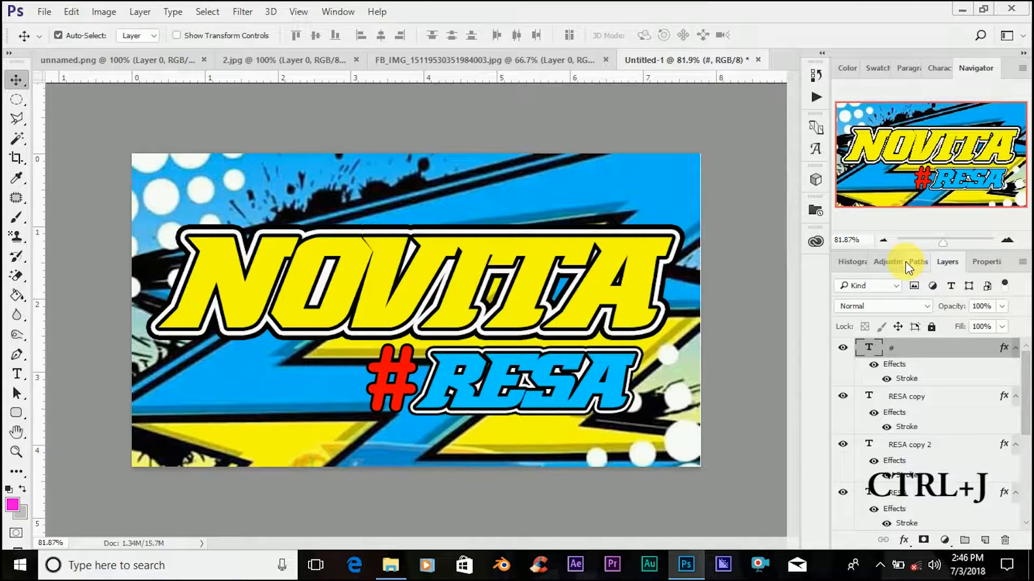
{"action": "key", "text": "ctrl+j"}
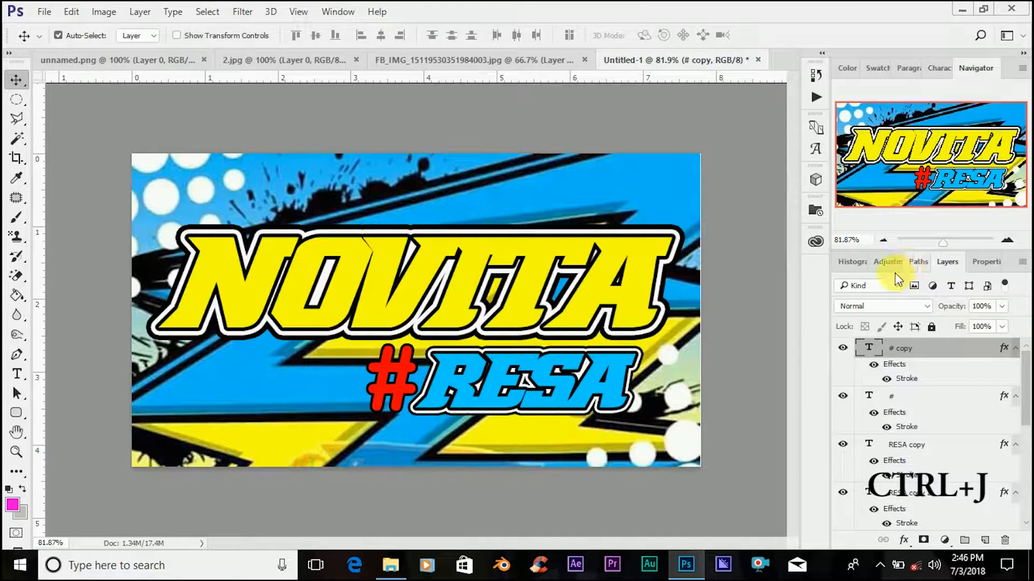
{"action": "left_click", "coordinate": [914, 399]}
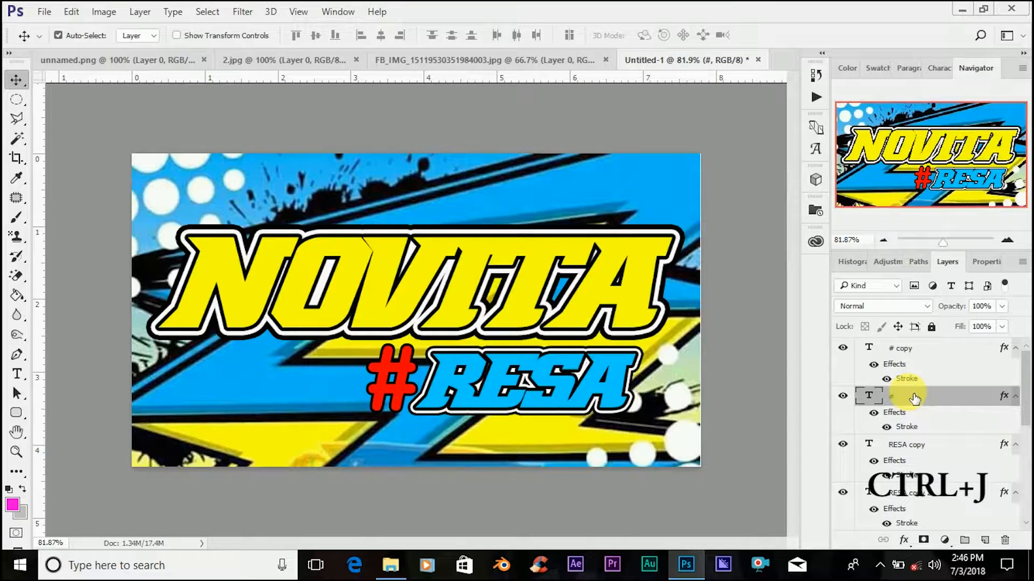
{"action": "right_click", "coordinate": [914, 399]}
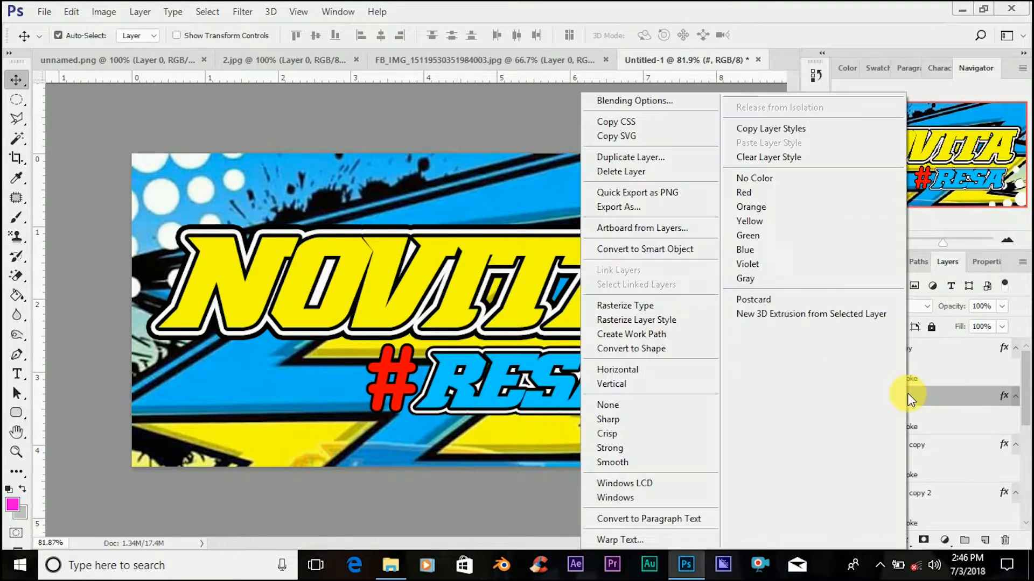
{"action": "left_click", "coordinate": [635, 101]}
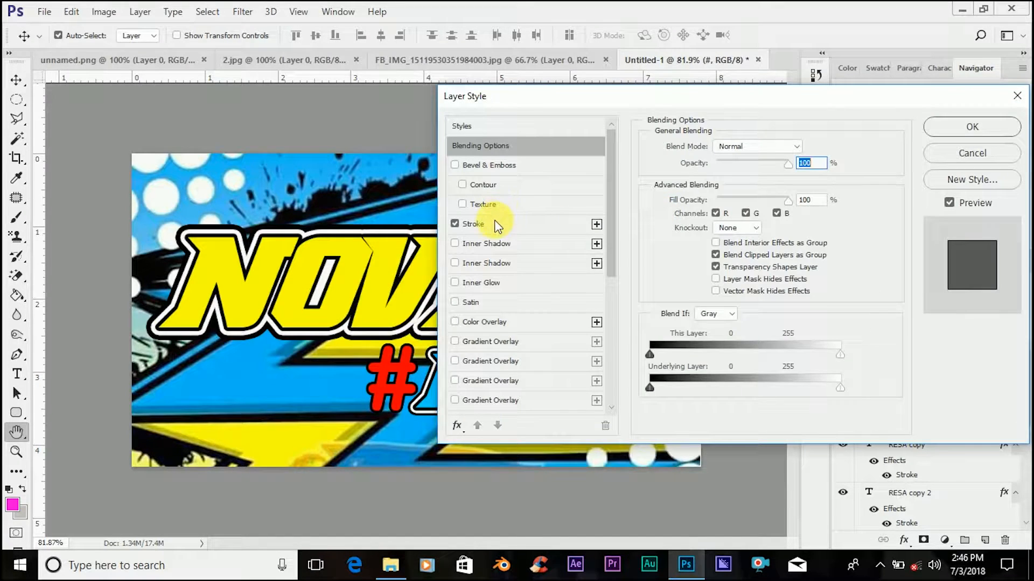
{"action": "left_click", "coordinate": [495, 224]}
{"action": "left_click", "coordinate": [684, 257]}
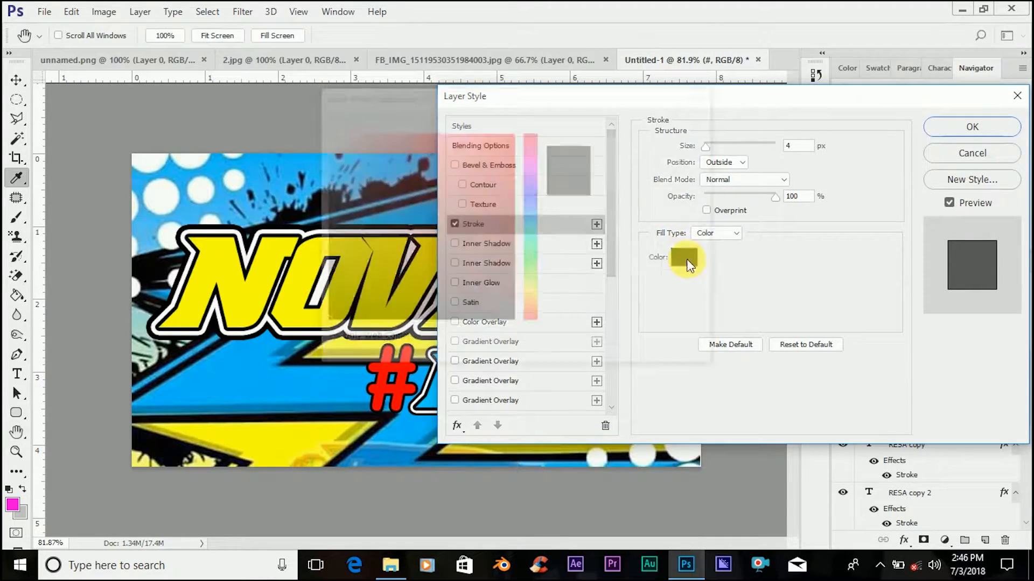
{"action": "left_click", "coordinate": [325, 133]}
{"action": "left_click", "coordinate": [644, 127]}
{"action": "left_click_drag", "start_coordinate": [703, 147], "coordinate": [708, 148]}
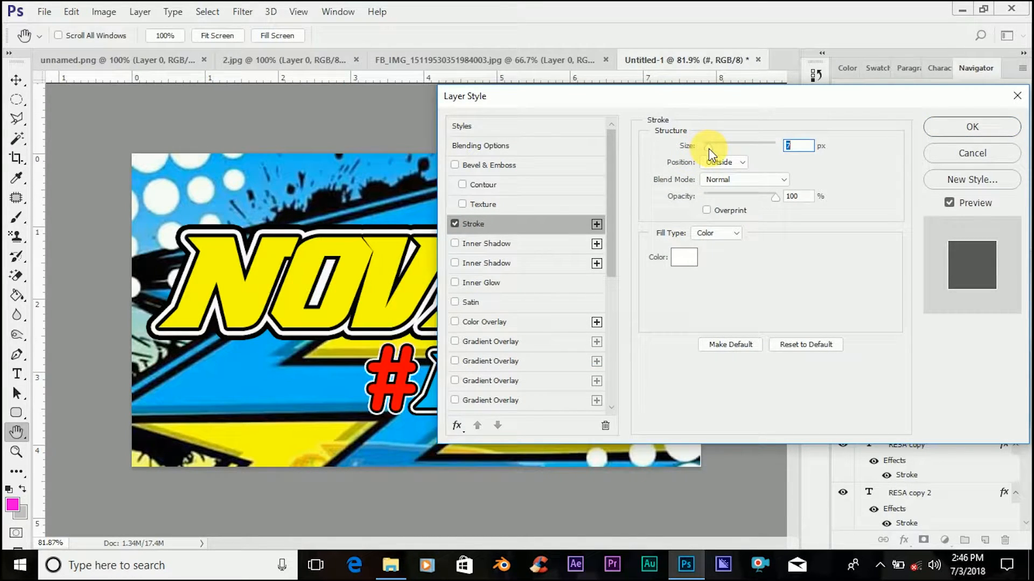
{"action": "left_click", "coordinate": [964, 128]}
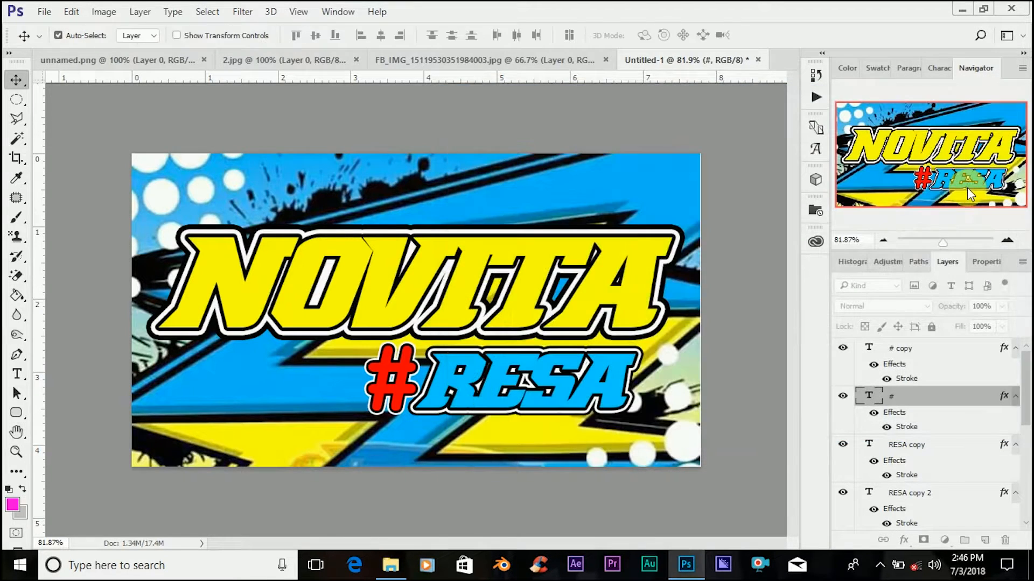
- Duplicate the white-outlined "#" layer and give the bottommost "#" a black (000000) Stroke wider than the white one
{"action": "key", "text": "ctrl+j"}
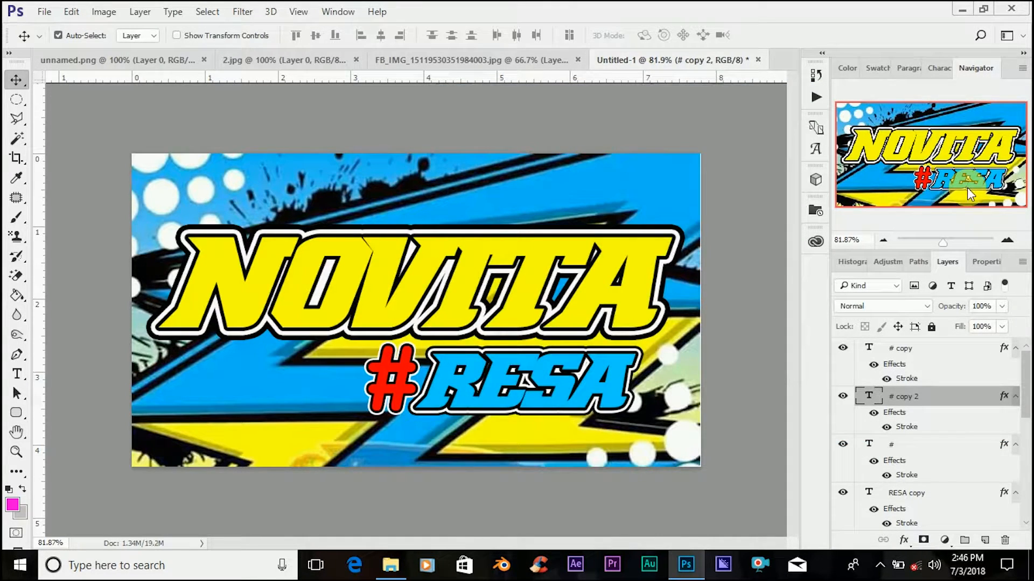
{"action": "left_click", "coordinate": [912, 449]}
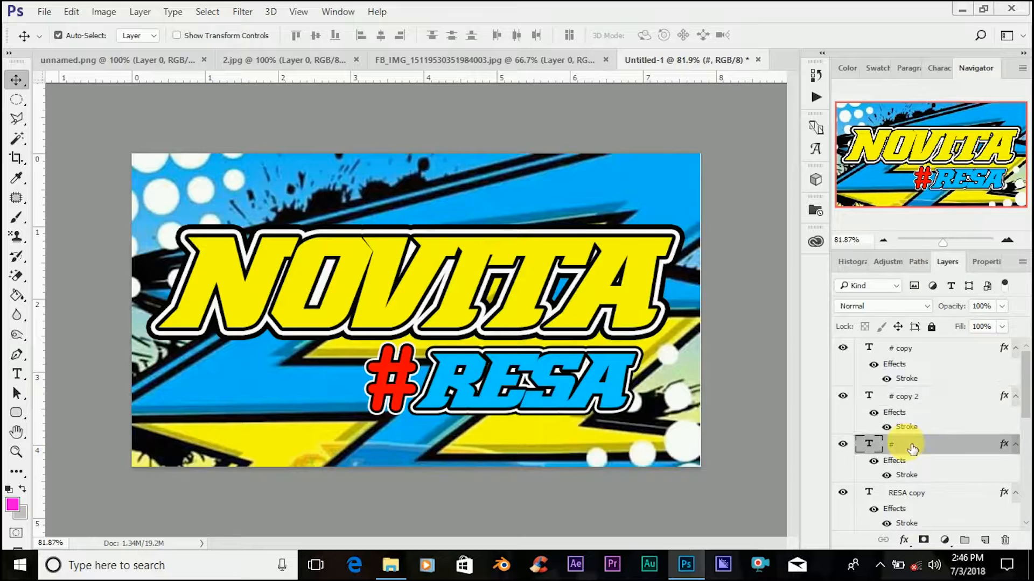
{"action": "right_click", "coordinate": [911, 448]}
{"action": "left_click", "coordinate": [626, 104]}
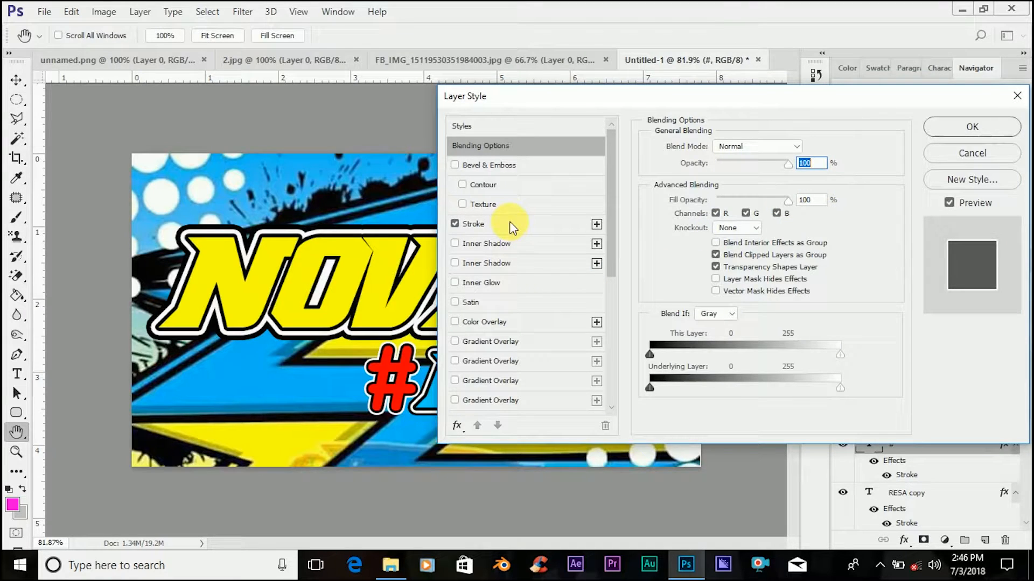
{"action": "left_click", "coordinate": [509, 221]}
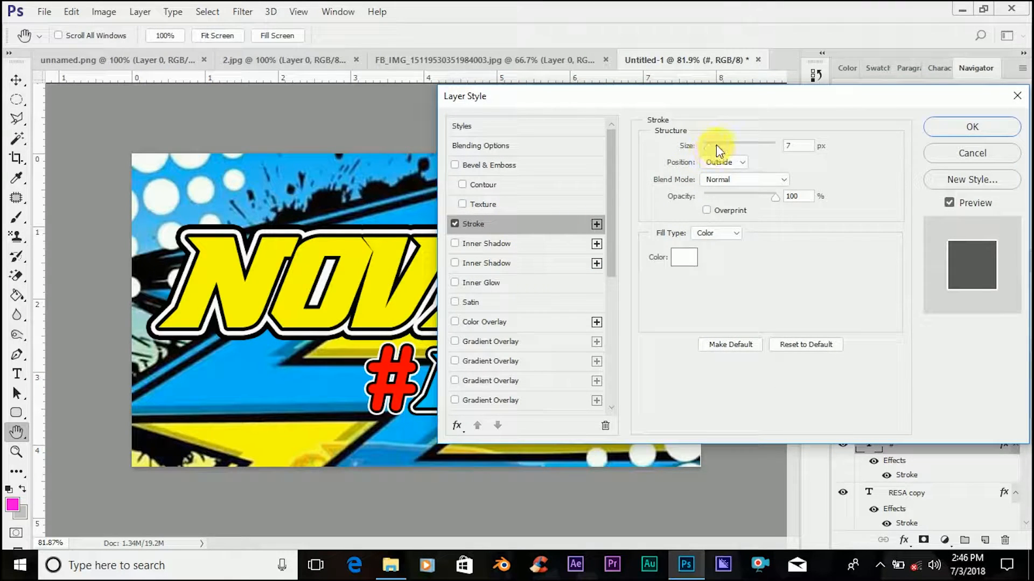
{"action": "left_click", "coordinate": [684, 257]}
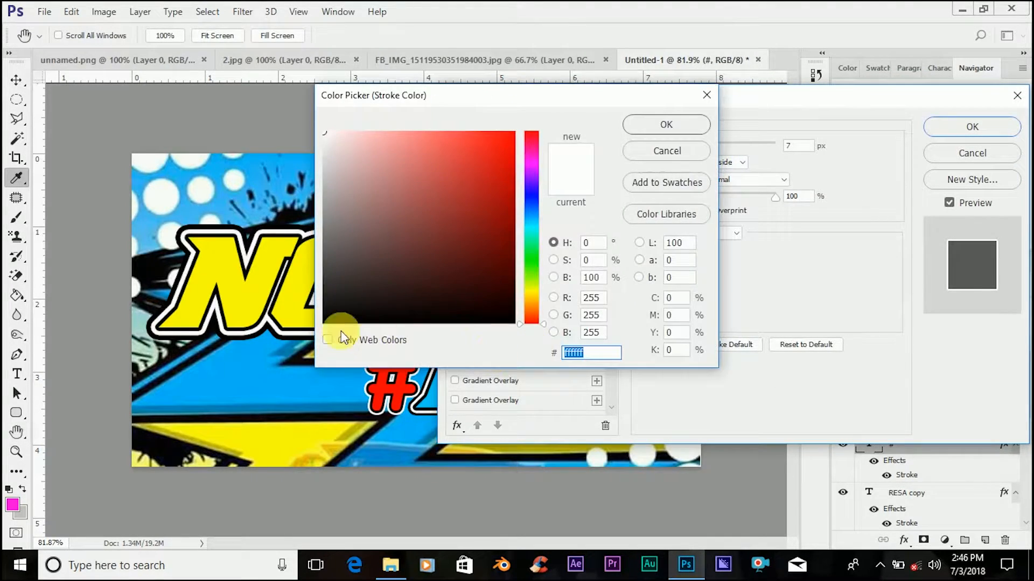
{"action": "left_click", "coordinate": [324, 323]}
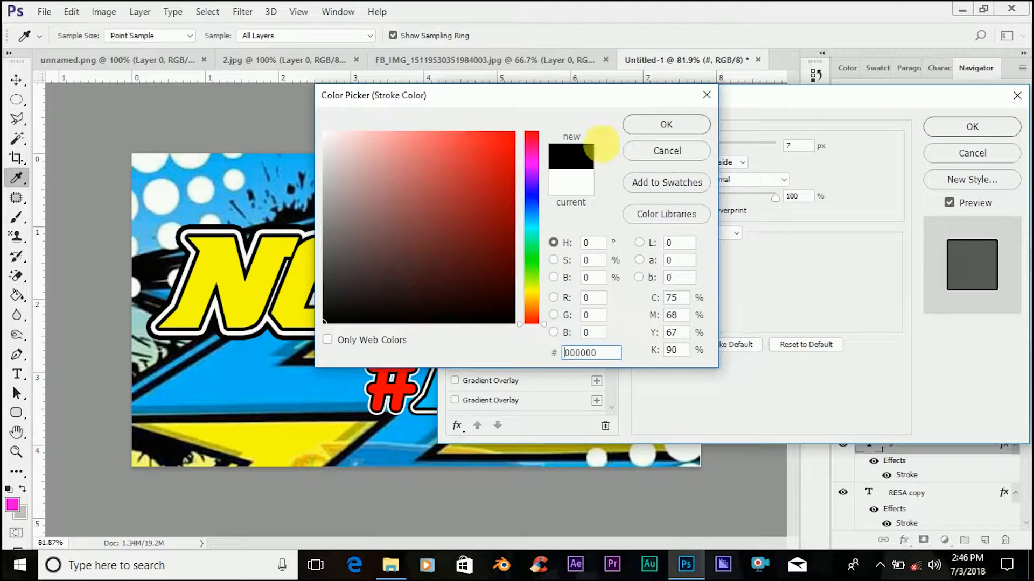
{"action": "left_click", "coordinate": [641, 125]}
{"action": "left_click", "coordinate": [708, 147]}
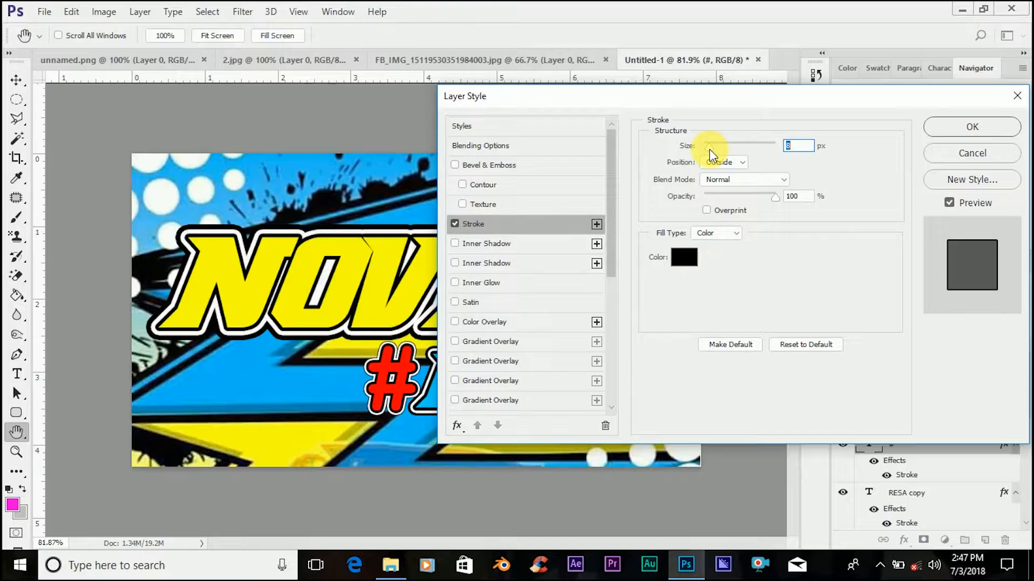
{"action": "left_click_drag", "start_coordinate": [709, 150], "coordinate": [711, 151]}
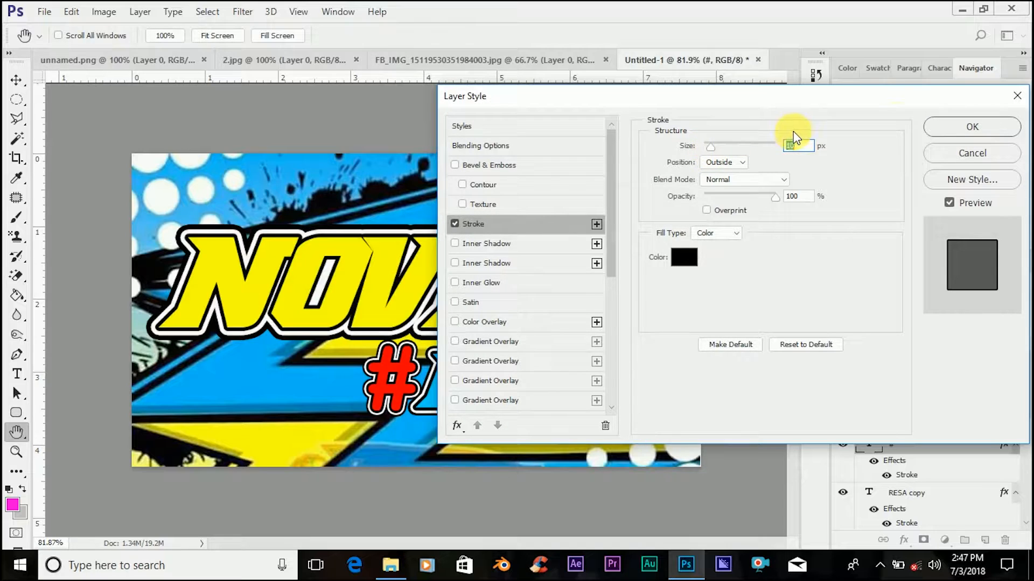
{"action": "left_click", "coordinate": [972, 129]}
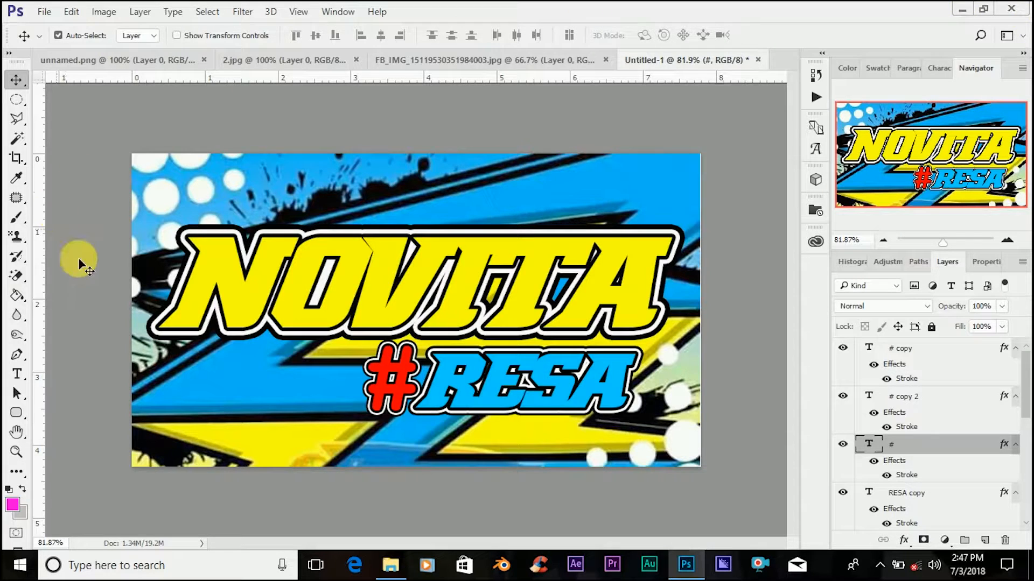
- Add a "Doraemon" text layer above all "#" layers, placed below NOVITA and left of the "#"
{"action": "left_click", "coordinate": [16, 374]}
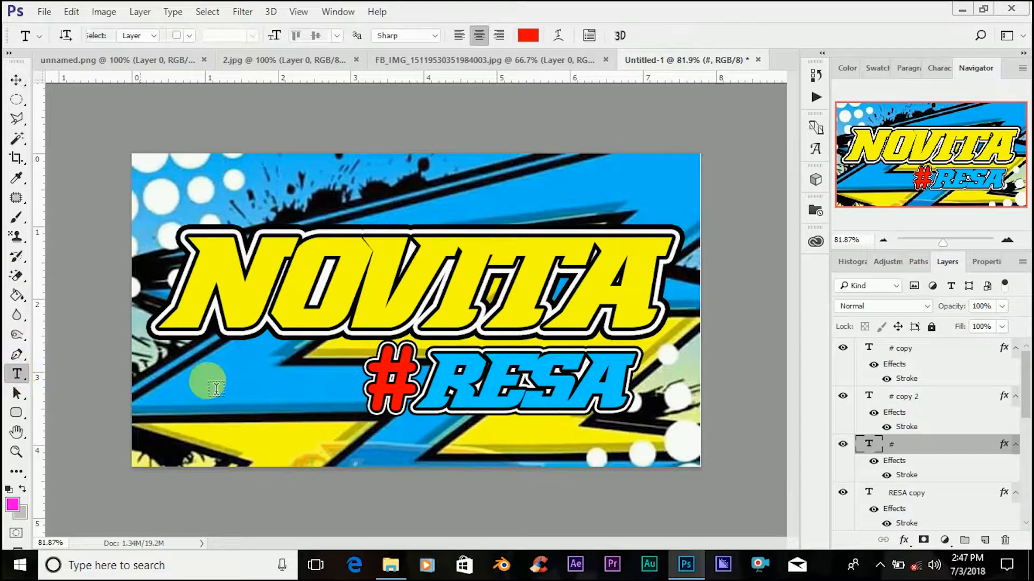
{"action": "left_click", "coordinate": [904, 349]}
{"action": "left_click", "coordinate": [190, 394]}
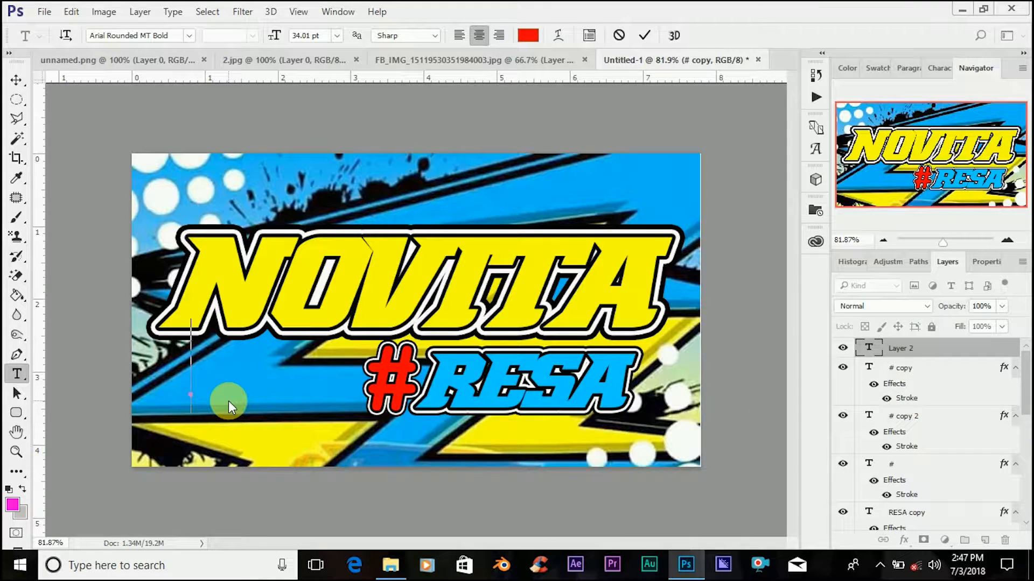
{"action": "type", "text": "D "}
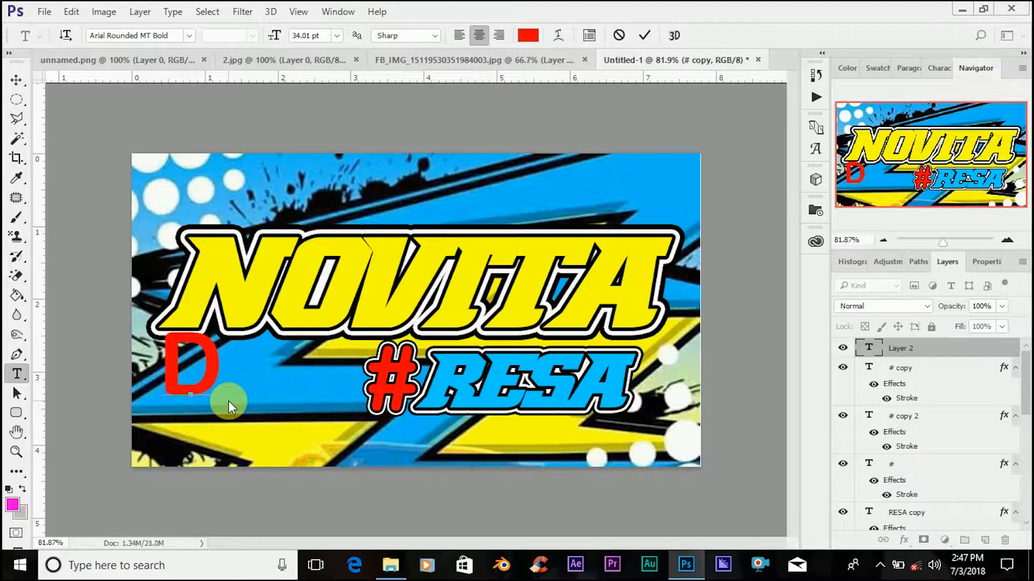
{"action": "type", "text": "ora"}
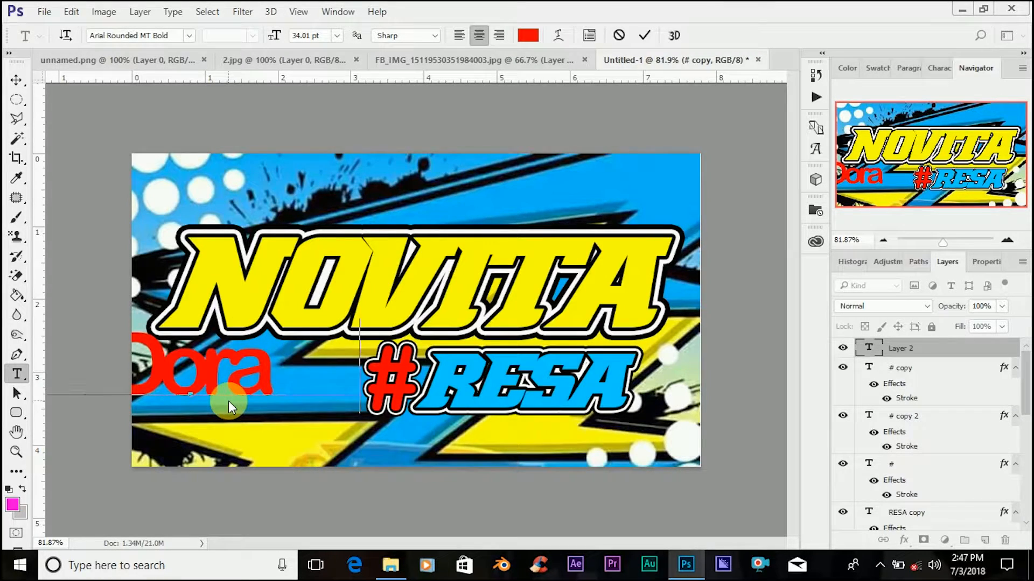
{"action": "type", "text": "emon"}
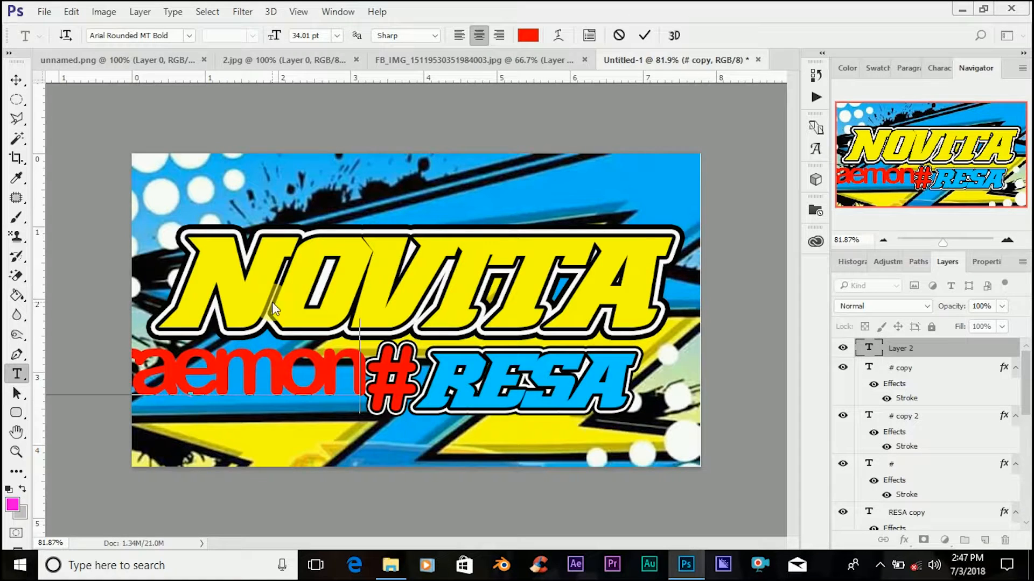
- Change the font of the "Doraemon" text layer to Book Antiqua Bold
{"action": "double_click", "coordinate": [871, 350]}
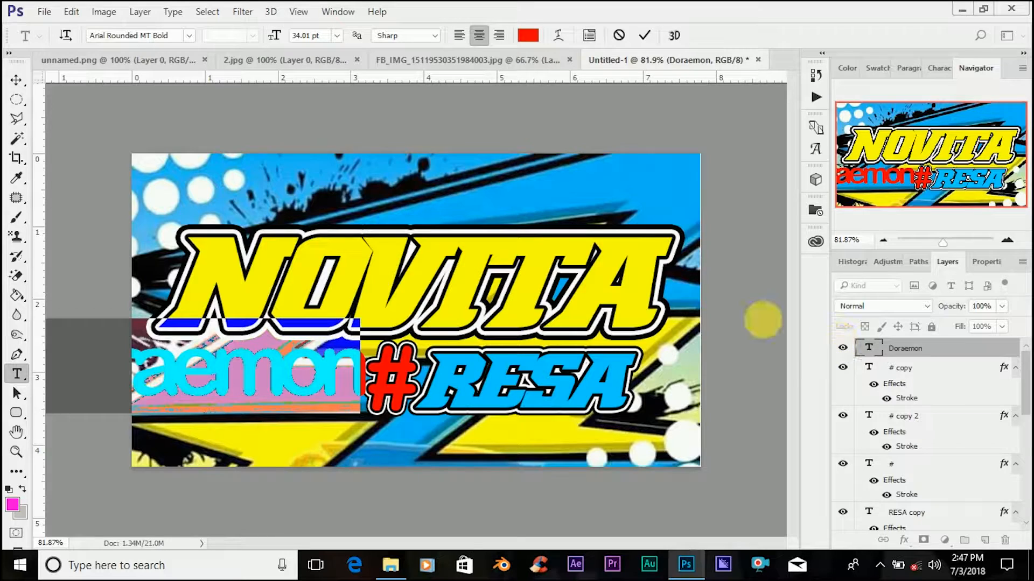
{"action": "left_click", "coordinate": [177, 36]}
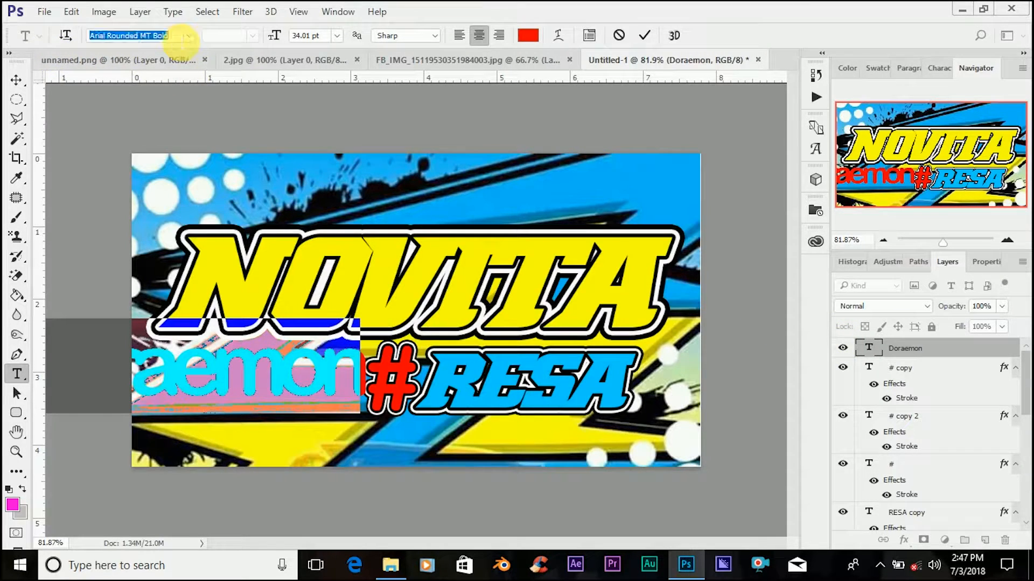
{"action": "type", "text": "book"}
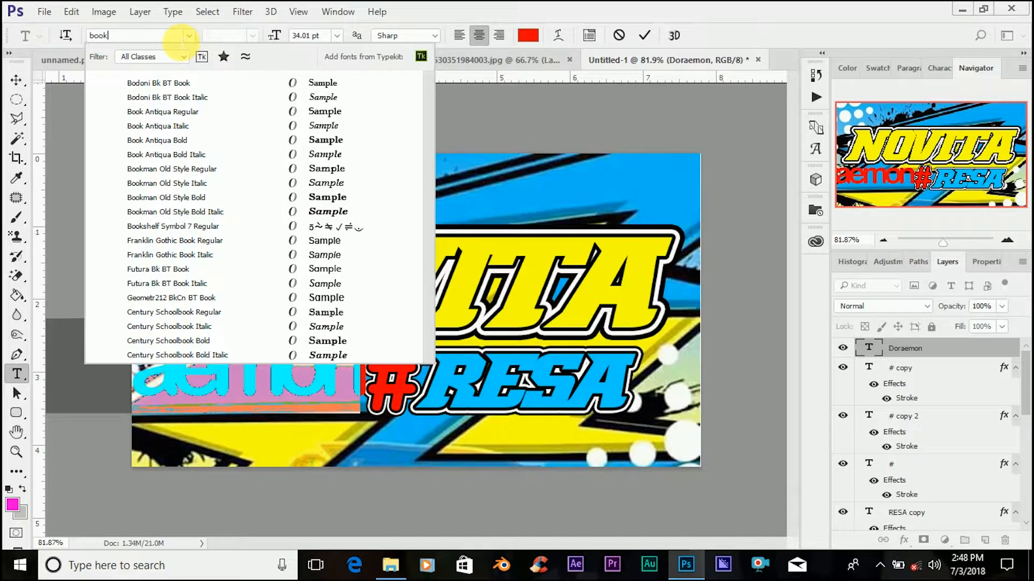
{"action": "type", "text": "ant"}
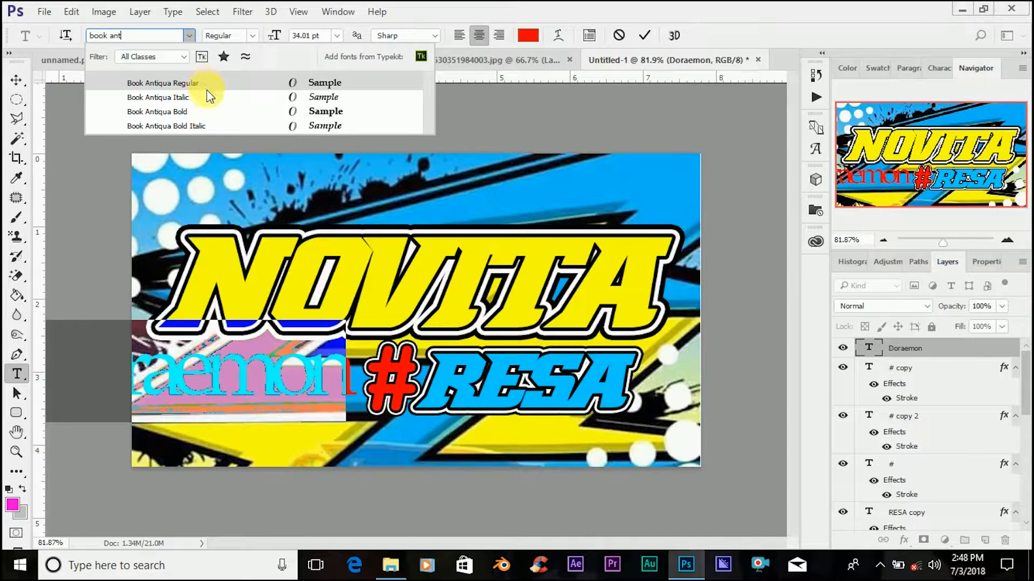
{"action": "key", "text": "Down"}
{"action": "key", "text": "Down"}
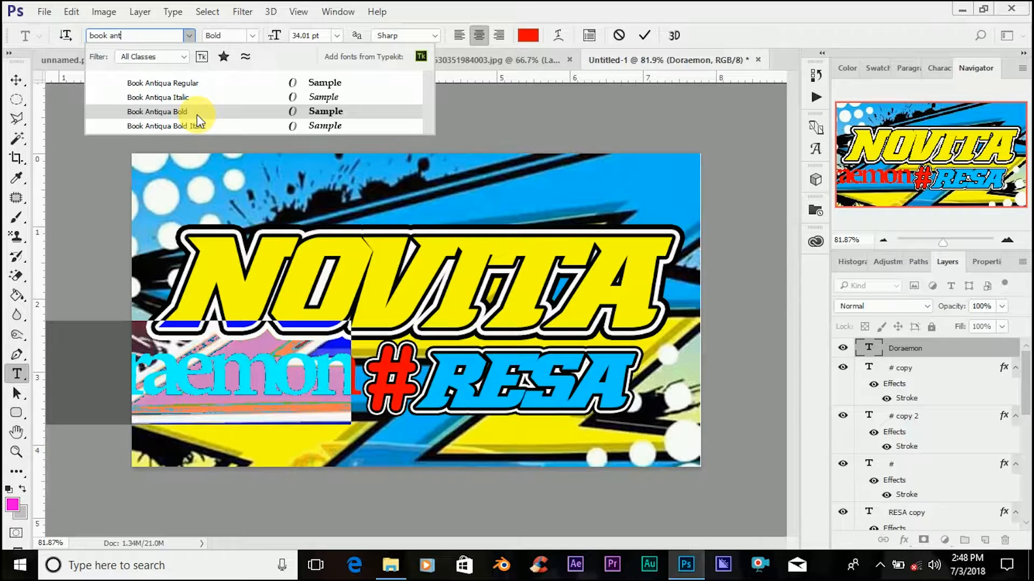
{"action": "left_click", "coordinate": [197, 114]}
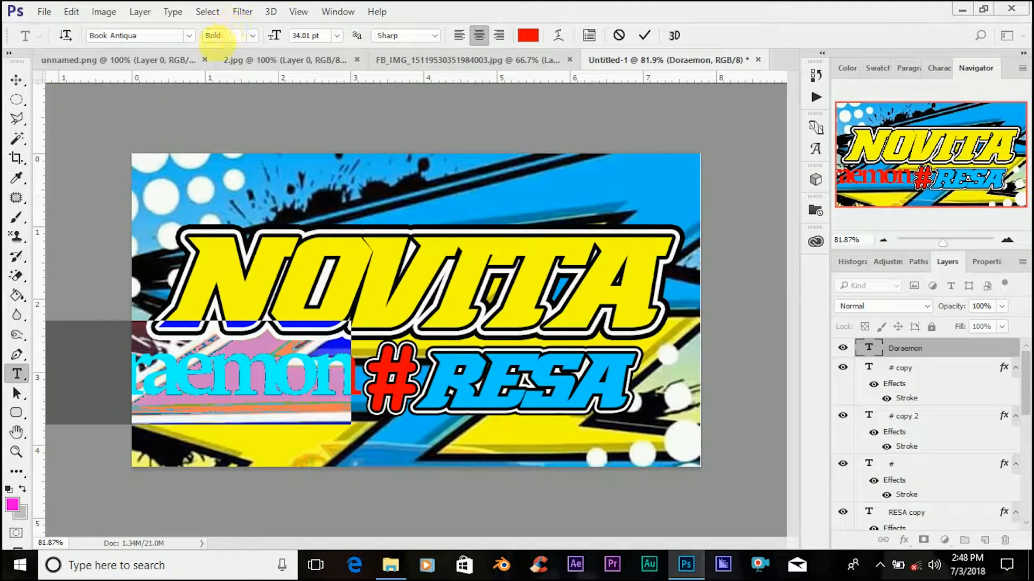
- Reduce the "Doraemon" text size to 12.01 pt and set its tracking to -70
{"action": "mouse_move", "coordinate": [278, 41]}
{"action": "left_mouse_down"}
{"action": "mouse_move", "coordinate": [260, 47]}
{"action": "mouse_move", "coordinate": [276, 50]}
{"action": "left_mouse_up"}
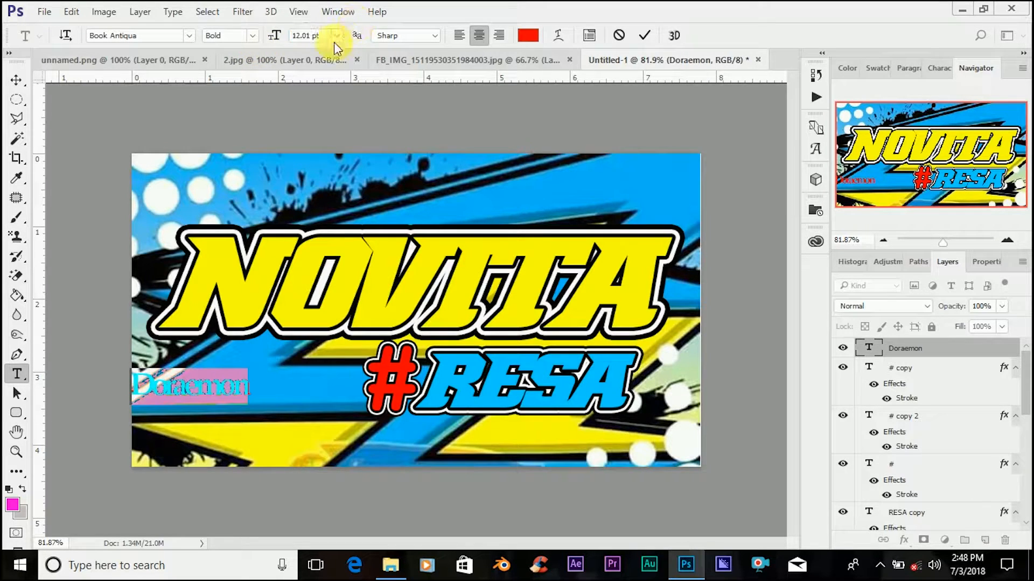
{"action": "left_click", "coordinate": [945, 69]}
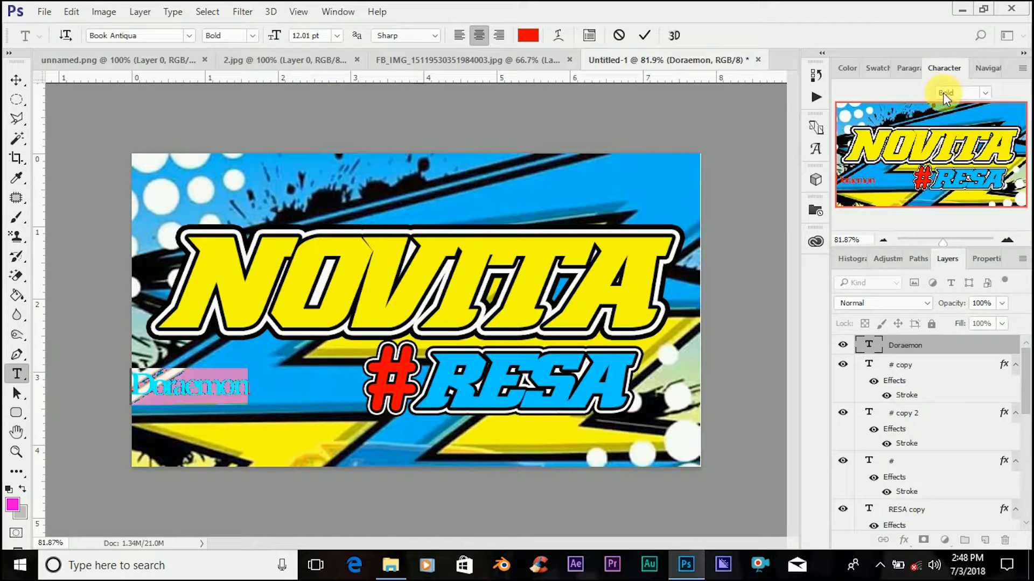
{"action": "left_click", "coordinate": [926, 129]}
{"action": "left_click_drag", "start_coordinate": [926, 130], "coordinate": [933, 134]}
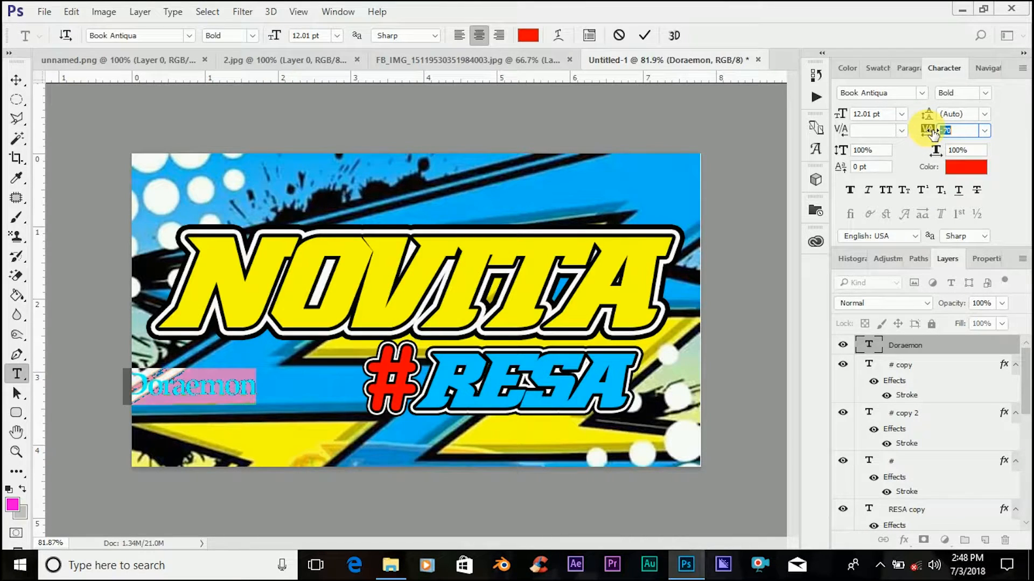
{"action": "left_click", "coordinate": [644, 35]}
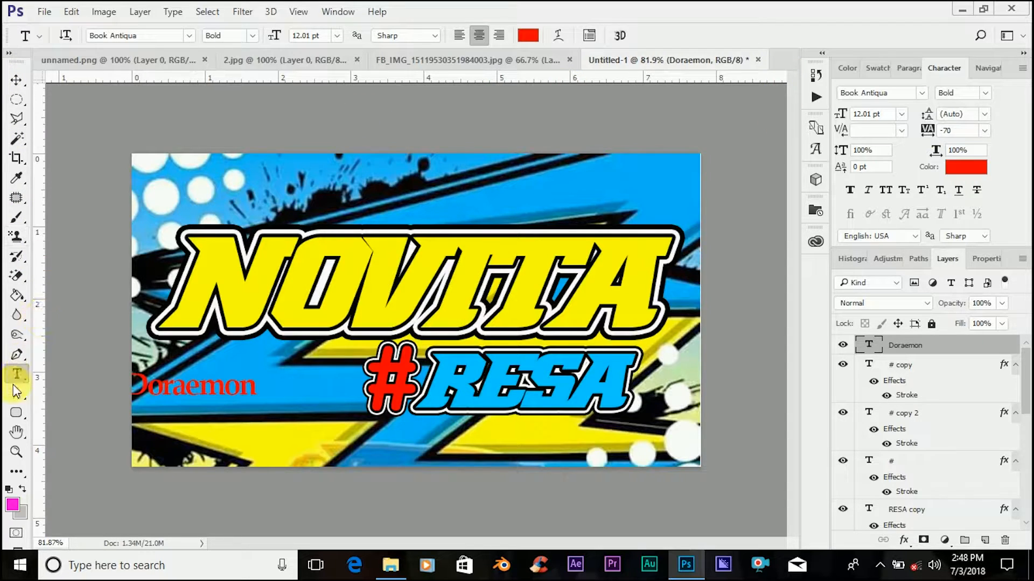
- Recolor "Doraemon" pink (fc02b9) and move it just below NOVITA, close to the left side of the "#"
{"action": "double_click", "coordinate": [875, 349]}
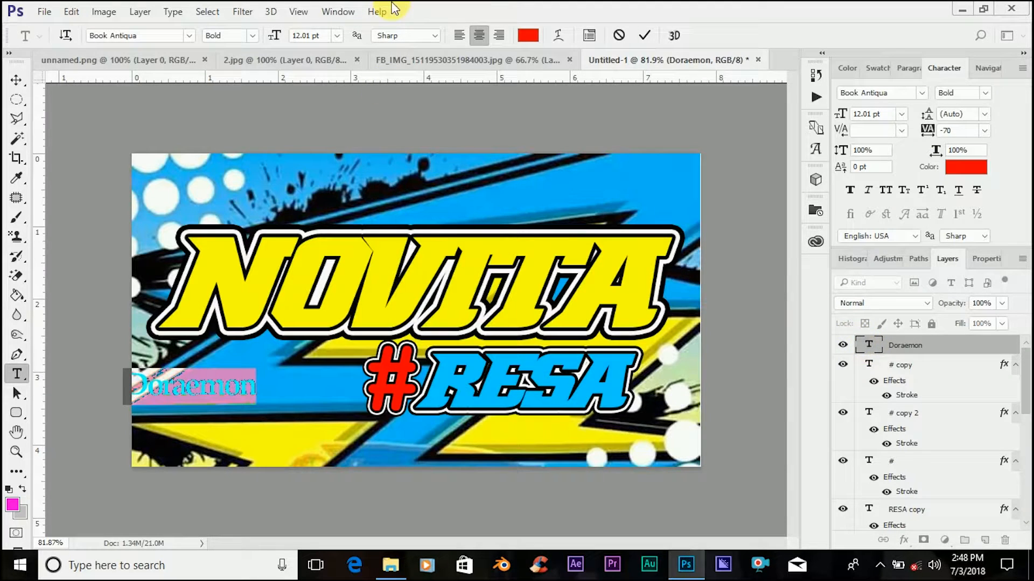
{"action": "left_click", "coordinate": [528, 35]}
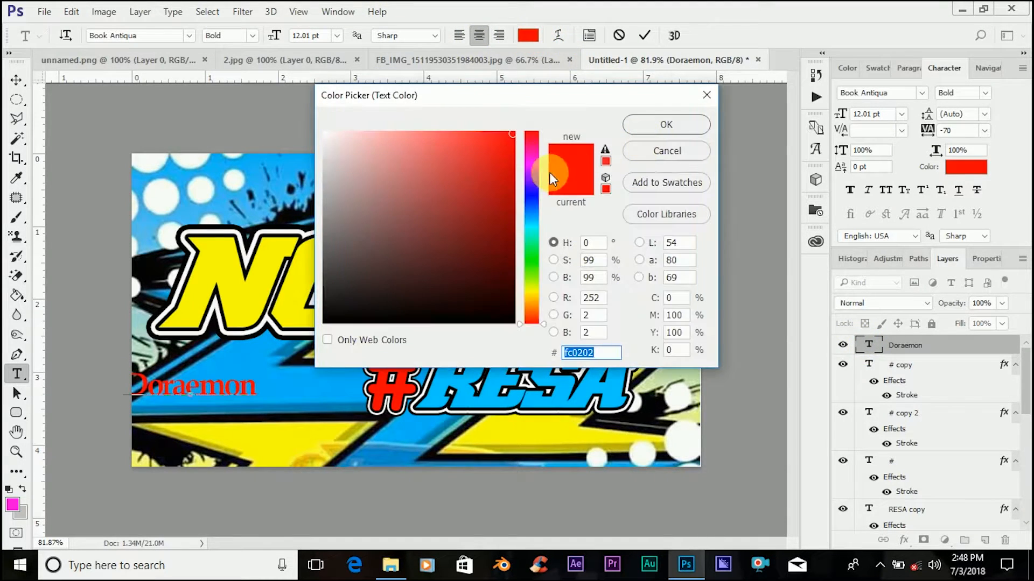
{"action": "left_click", "coordinate": [533, 155]}
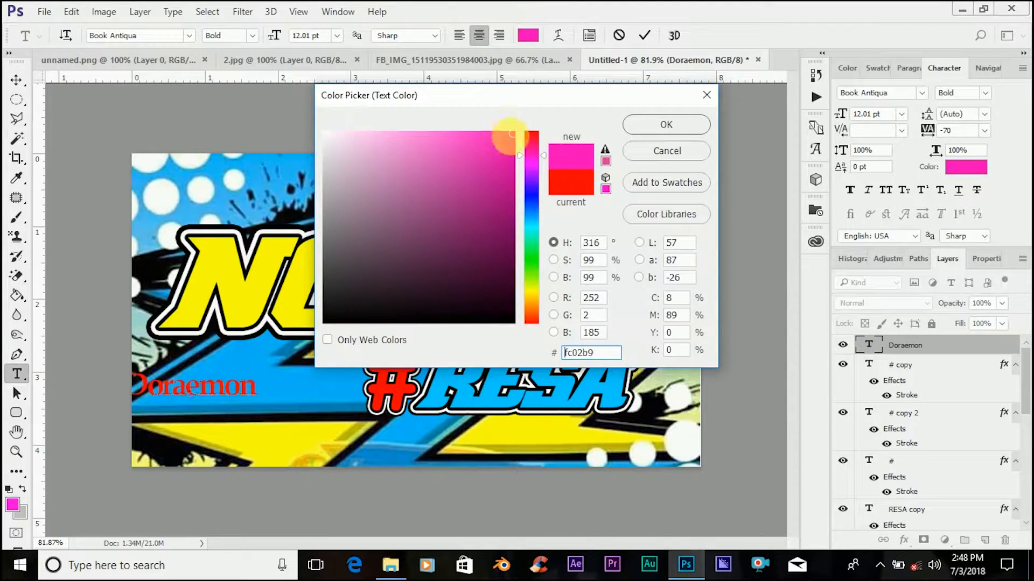
{"action": "left_click", "coordinate": [664, 126]}
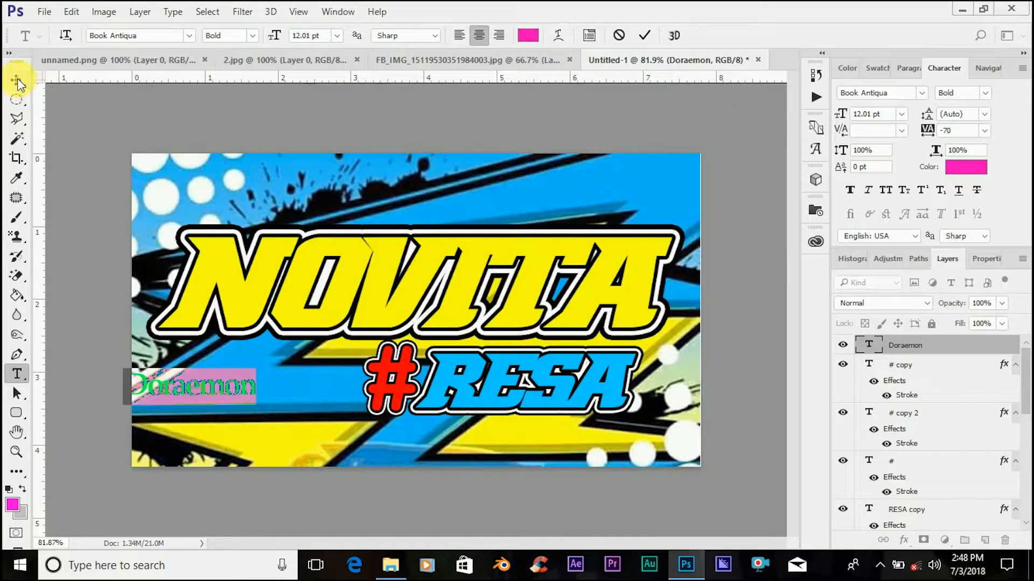
{"action": "left_click", "coordinate": [18, 82]}
{"action": "left_click_drag", "start_coordinate": [244, 393], "coordinate": [349, 360]}
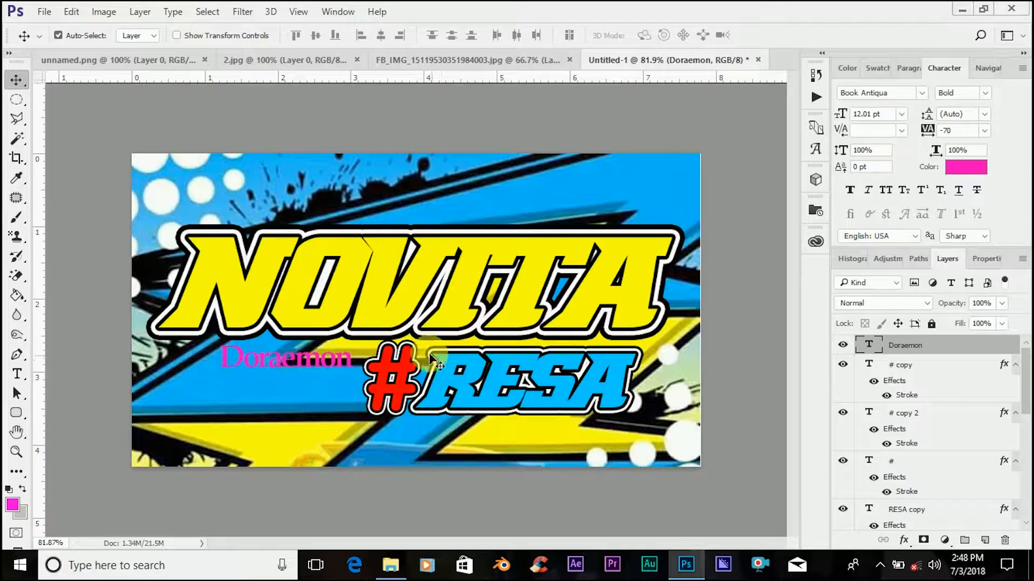
- Add a "Racing" text layer below the "Doraemon" text
{"action": "left_click", "coordinate": [17, 374]}
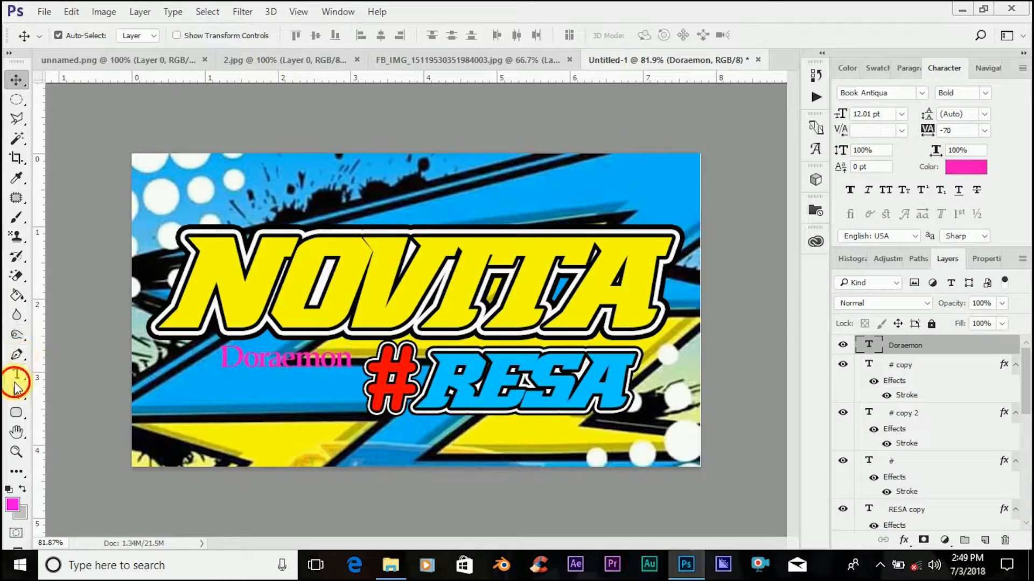
{"action": "left_click", "coordinate": [227, 403]}
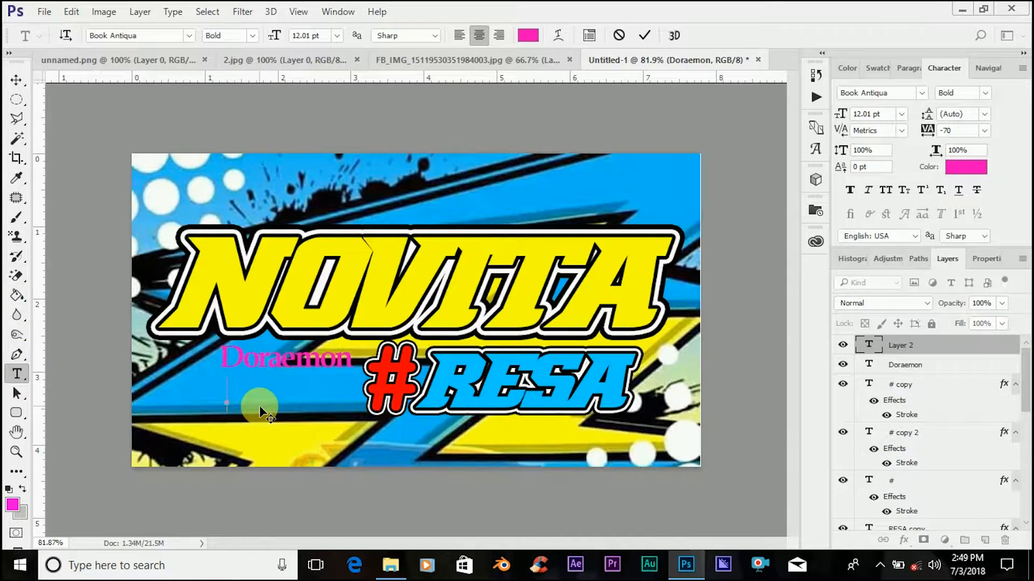
{"action": "type", "text": "Racing"}
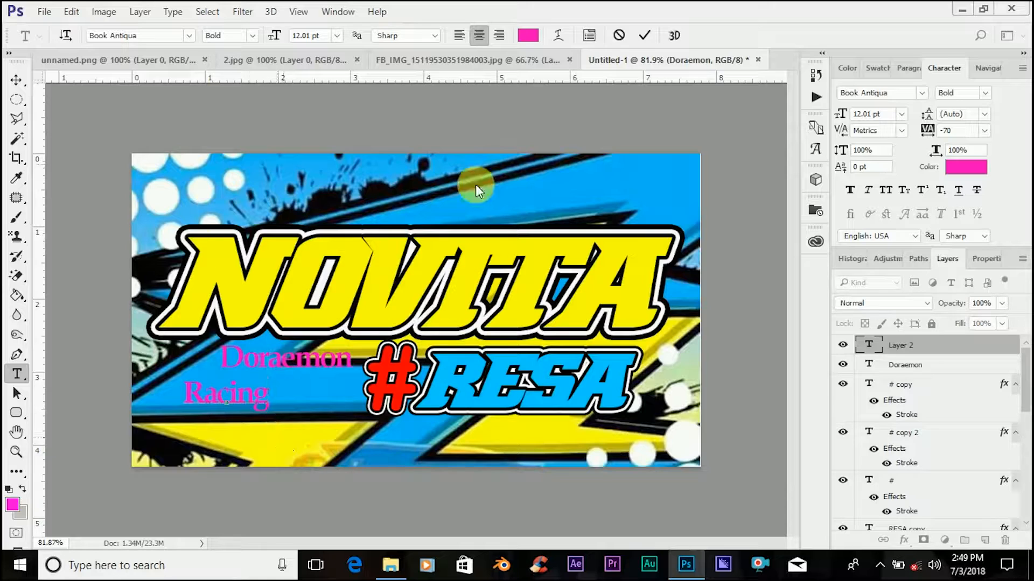
{"action": "left_click", "coordinate": [876, 350]}
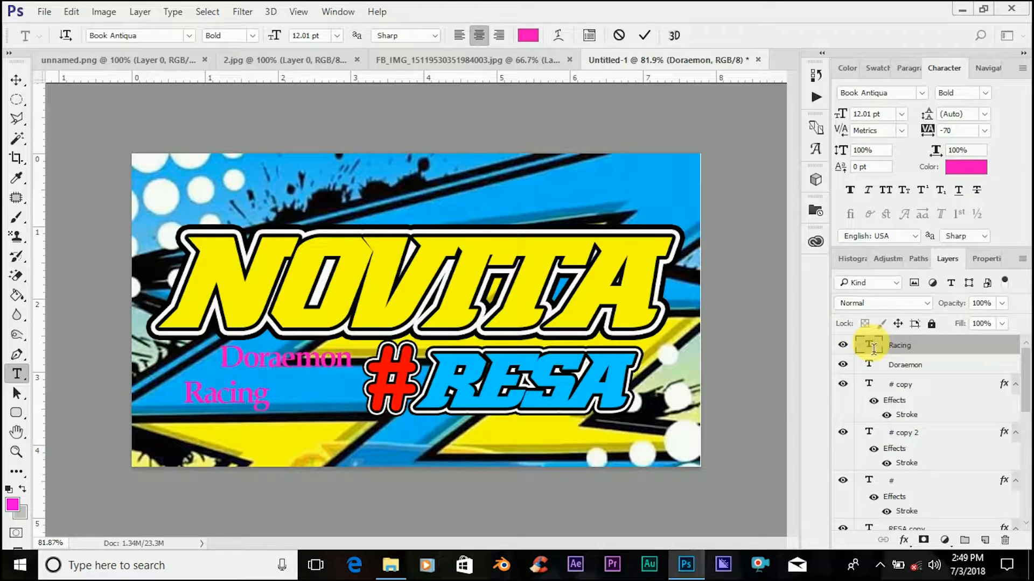
- Change the font of the "Racing" text layer to Franklin Gothic Book Italic
{"action": "double_click", "coordinate": [873, 348]}
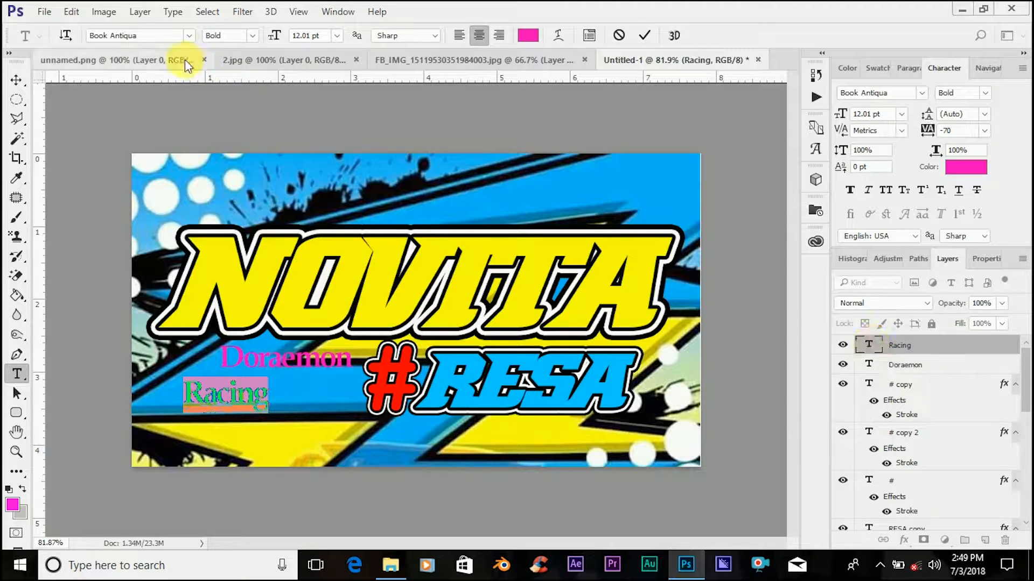
{"action": "left_click", "coordinate": [153, 35]}
{"action": "type", "text": "frankl"}
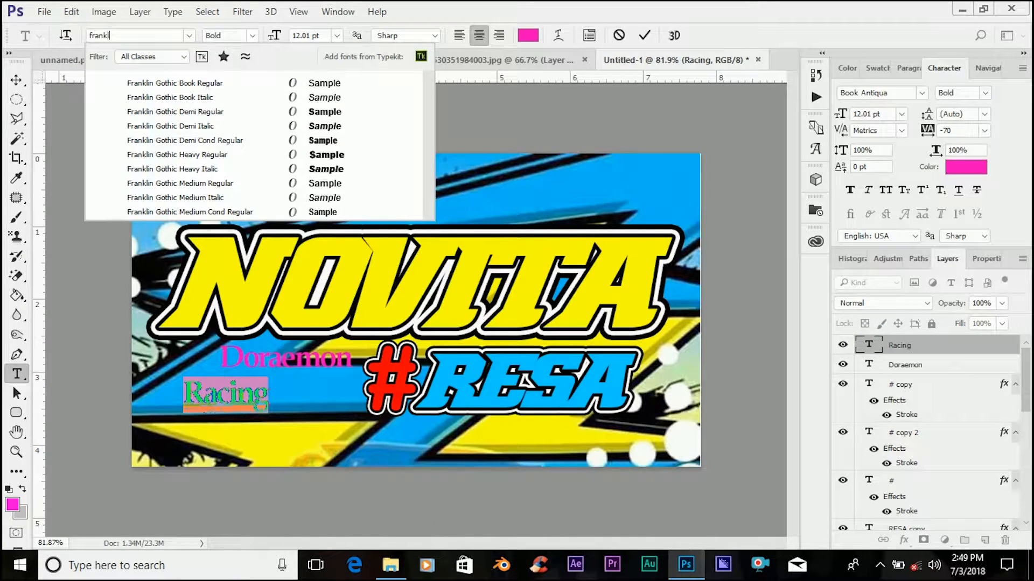
{"action": "type", "text": "in"}
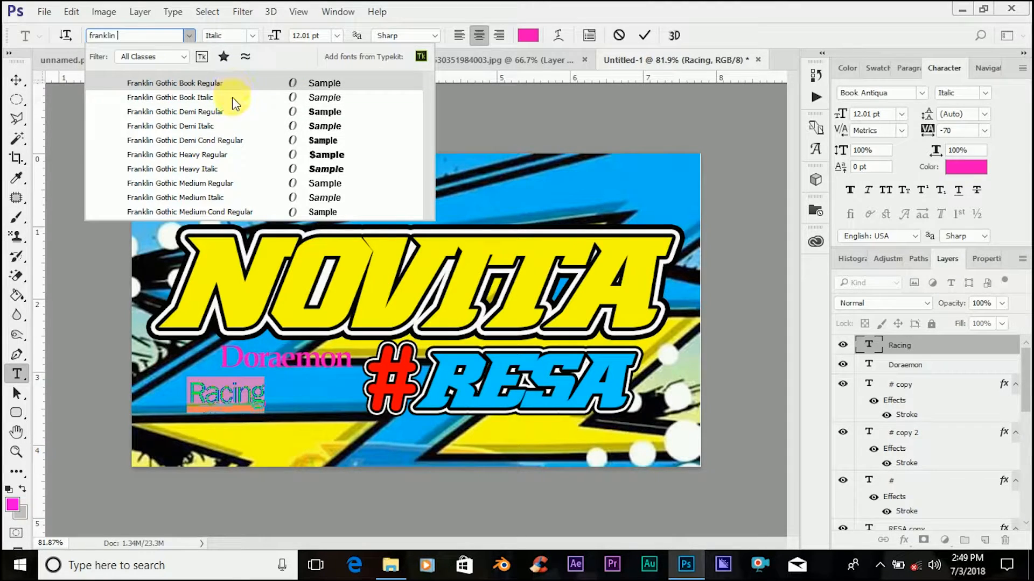
{"action": "left_click", "coordinate": [233, 99]}
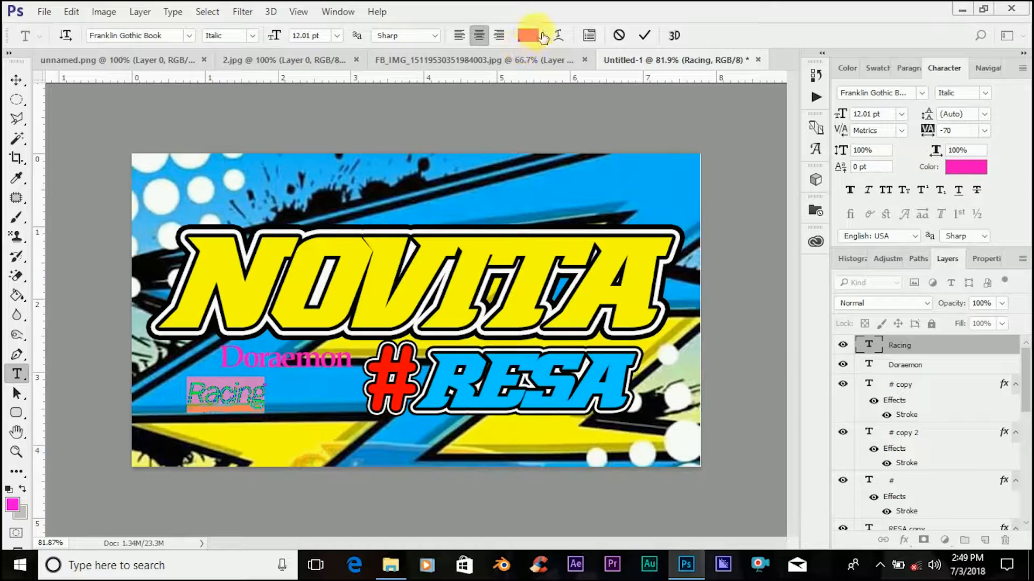
- Recolor the "Racing" text blue (0802fc)
{"action": "left_click", "coordinate": [530, 33]}
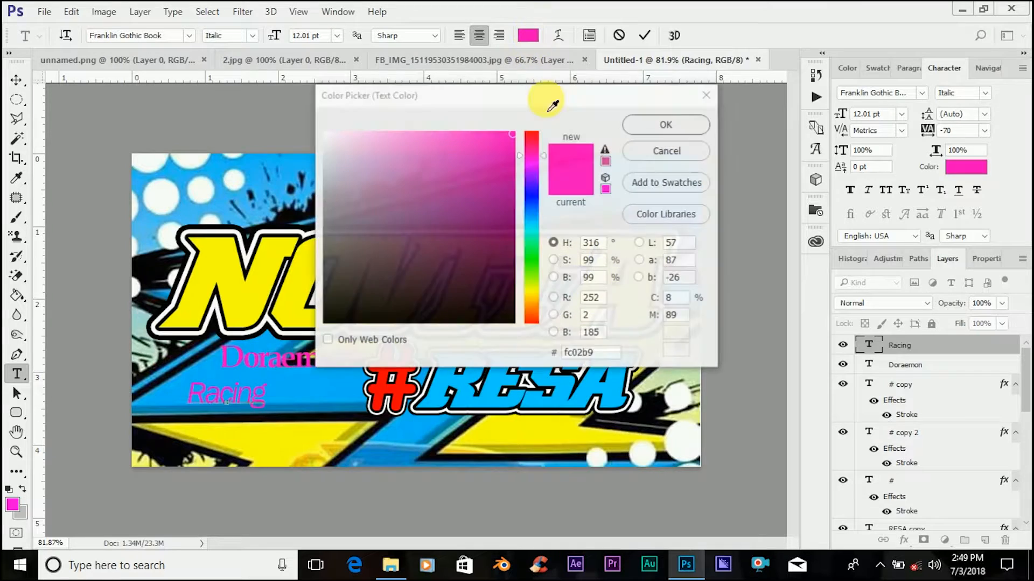
{"action": "left_click", "coordinate": [532, 196]}
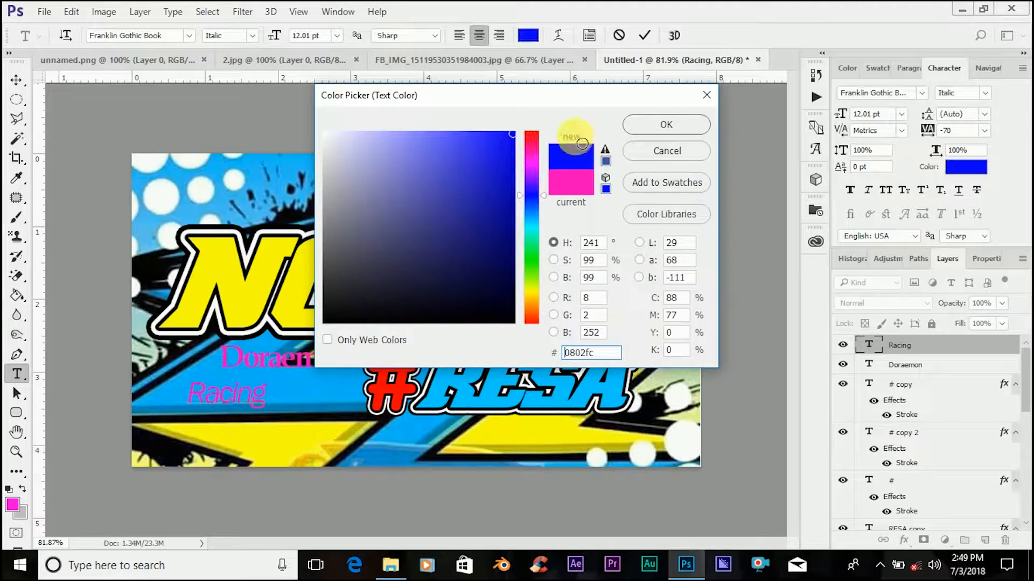
{"action": "left_click", "coordinate": [650, 128]}
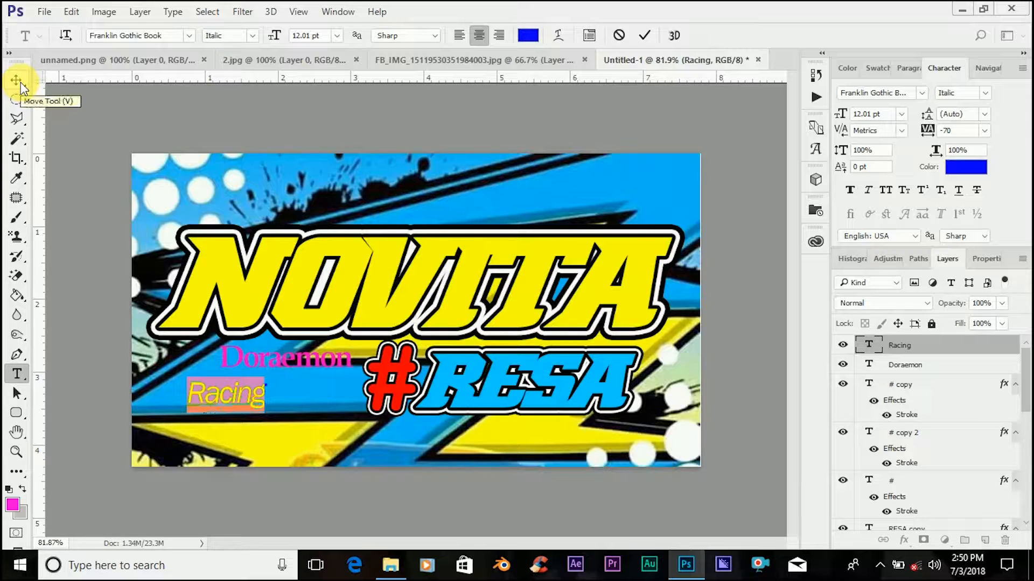
- Try the Regular font style on the "Racing" text and return it to Italic
{"action": "left_click", "coordinate": [253, 37]}
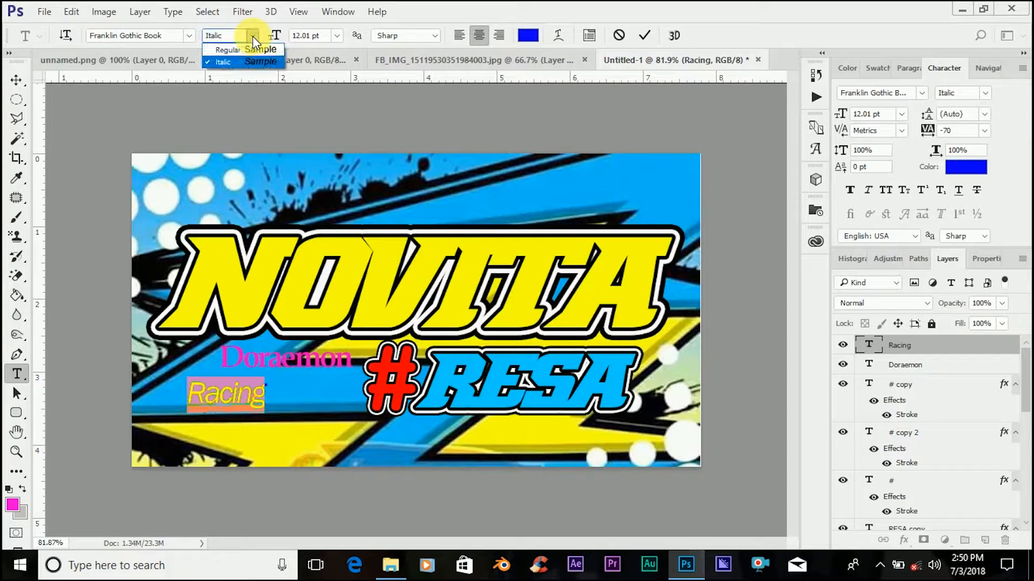
{"action": "left_click", "coordinate": [264, 50]}
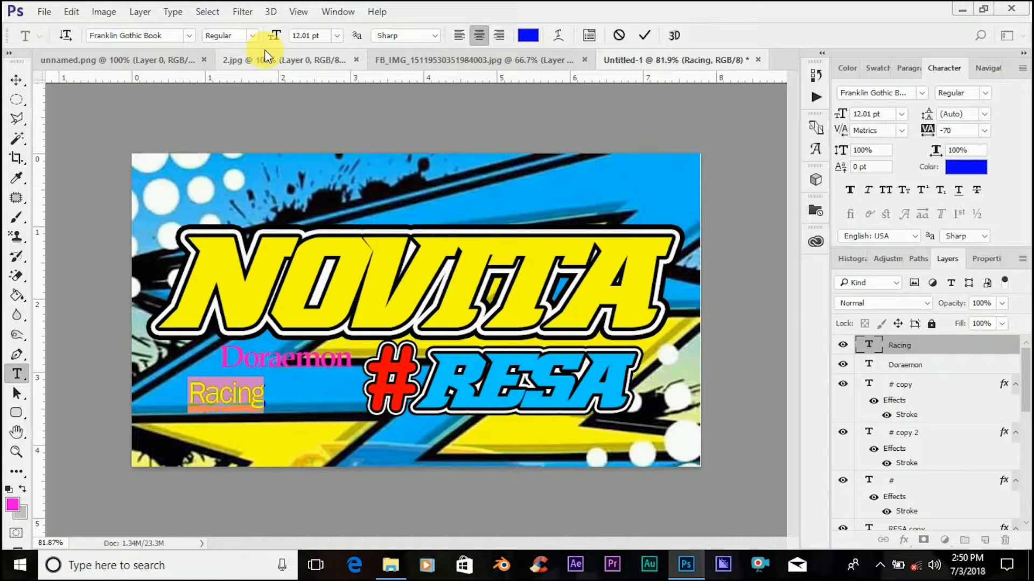
{"action": "left_click", "coordinate": [253, 36]}
{"action": "left_click", "coordinate": [255, 63]}
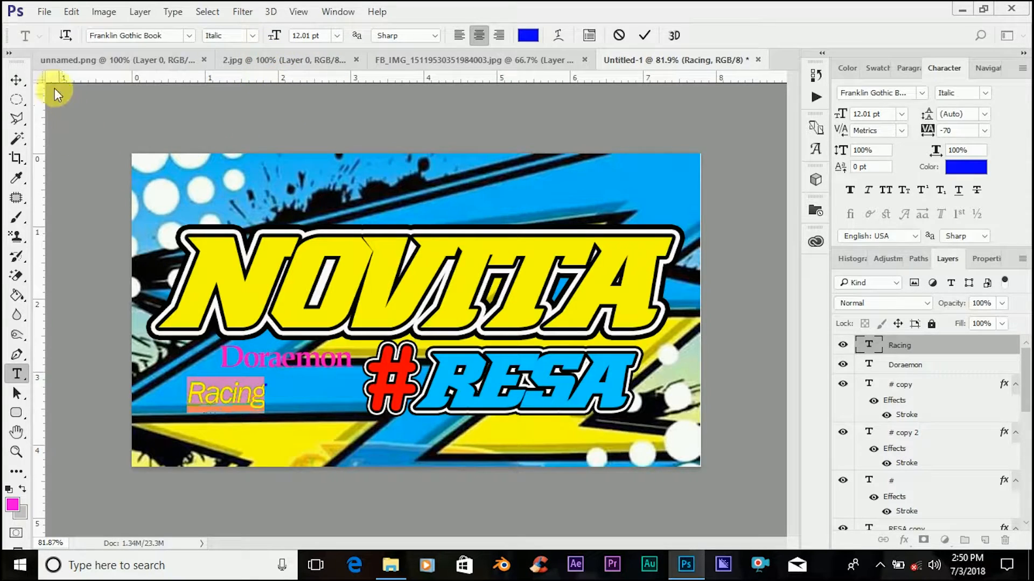
- Set the tracking of "Racing" to 130 and position it directly beneath "Doraemon", aligned with its left edge
{"action": "left_click", "coordinate": [16, 80]}
{"action": "left_click_drag", "start_coordinate": [272, 389], "coordinate": [294, 382]}
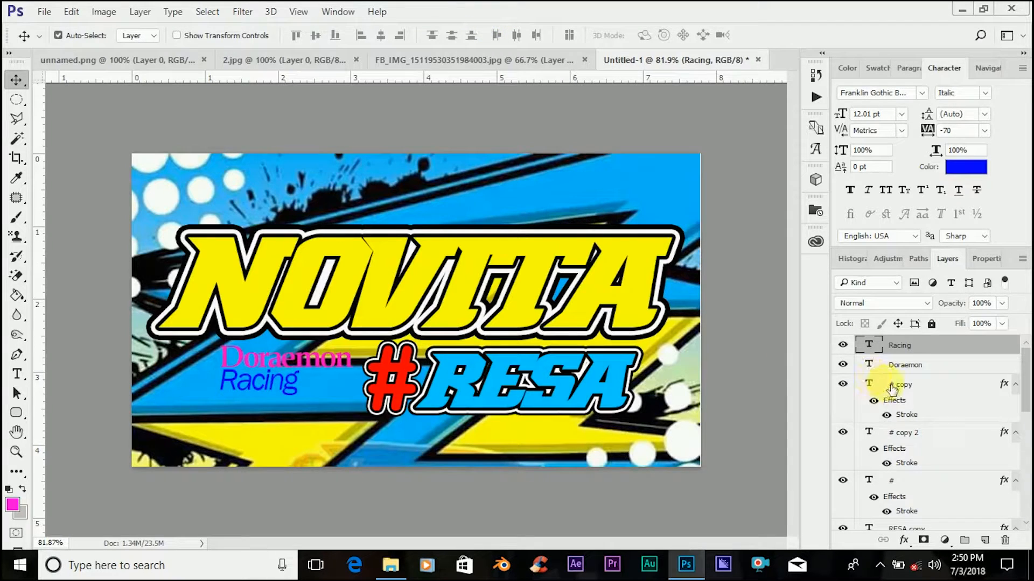
{"action": "double_click", "coordinate": [877, 351]}
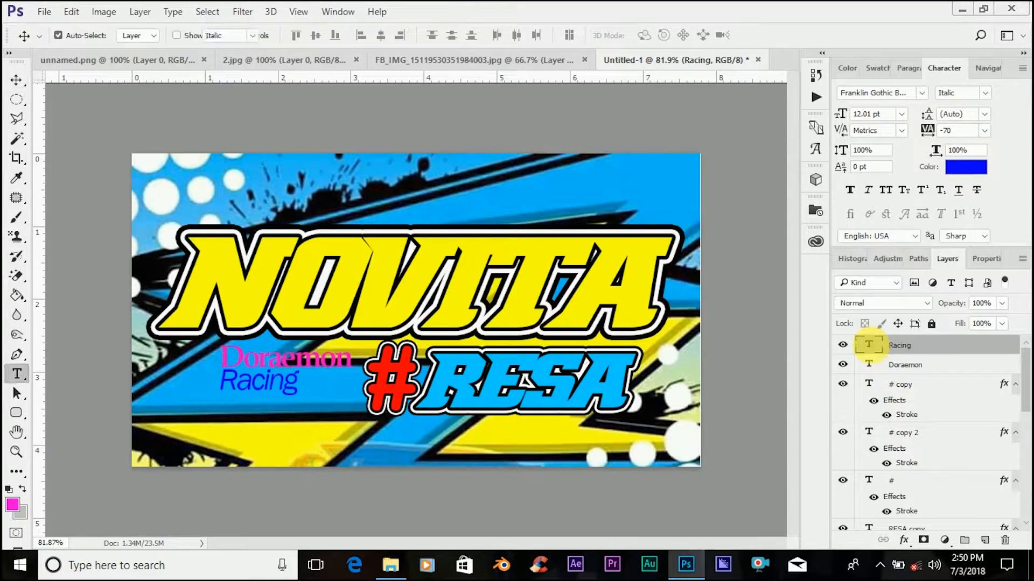
{"action": "mouse_move", "coordinate": [933, 137]}
{"action": "left_mouse_down"}
{"action": "mouse_move", "coordinate": [930, 128]}
{"action": "mouse_move", "coordinate": [934, 138]}
{"action": "left_mouse_up"}
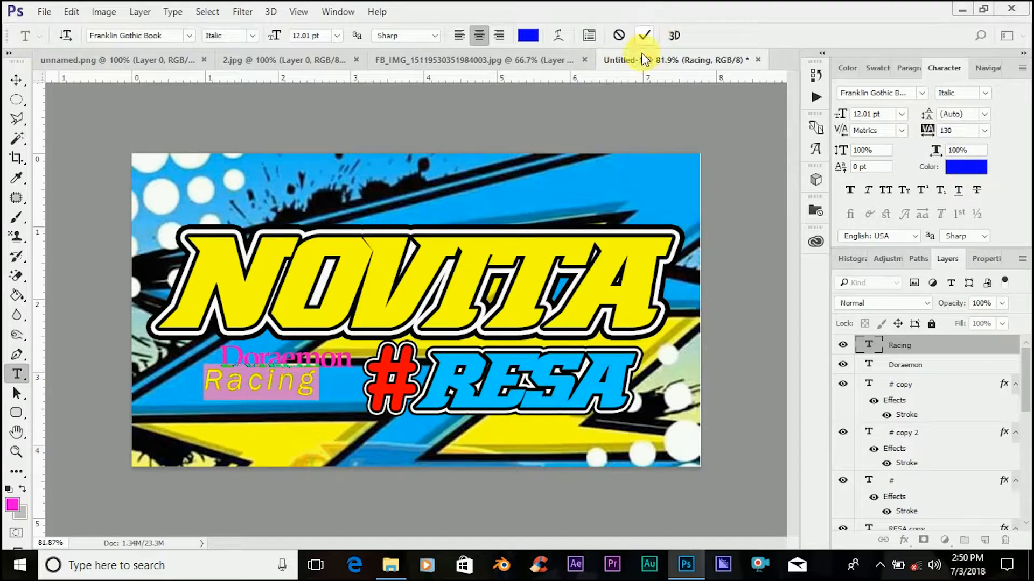
{"action": "left_click", "coordinate": [645, 35]}
{"action": "key", "text": "v"}
{"action": "left_click_drag", "start_coordinate": [314, 381], "coordinate": [330, 387]}
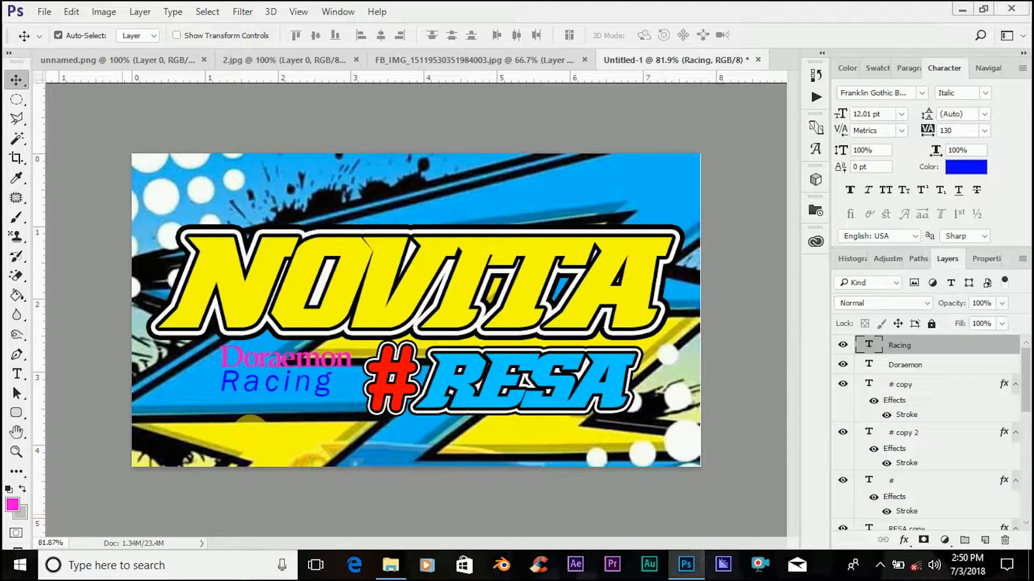
- Add a new text layer reading "Community" in the lower-left area of the graphic, below "Racing"
{"action": "left_click", "coordinate": [17, 379]}
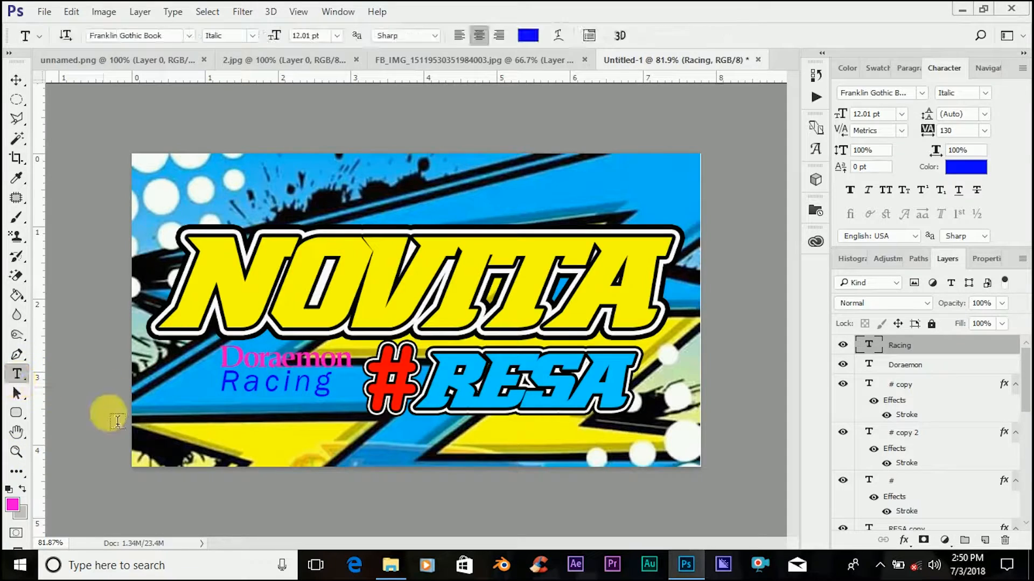
{"action": "left_click", "coordinate": [210, 434]}
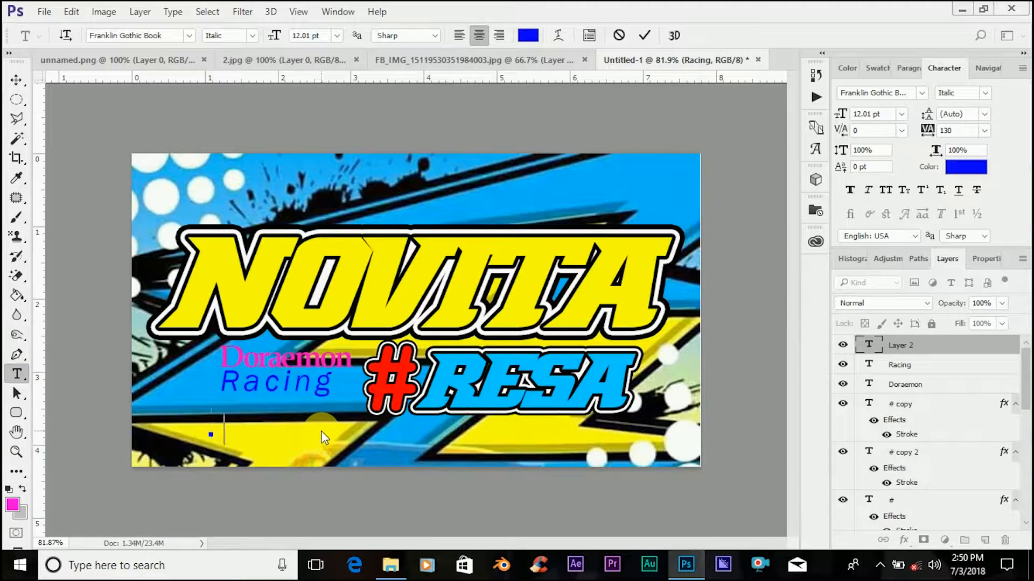
{"action": "type", "text": "Comm"}
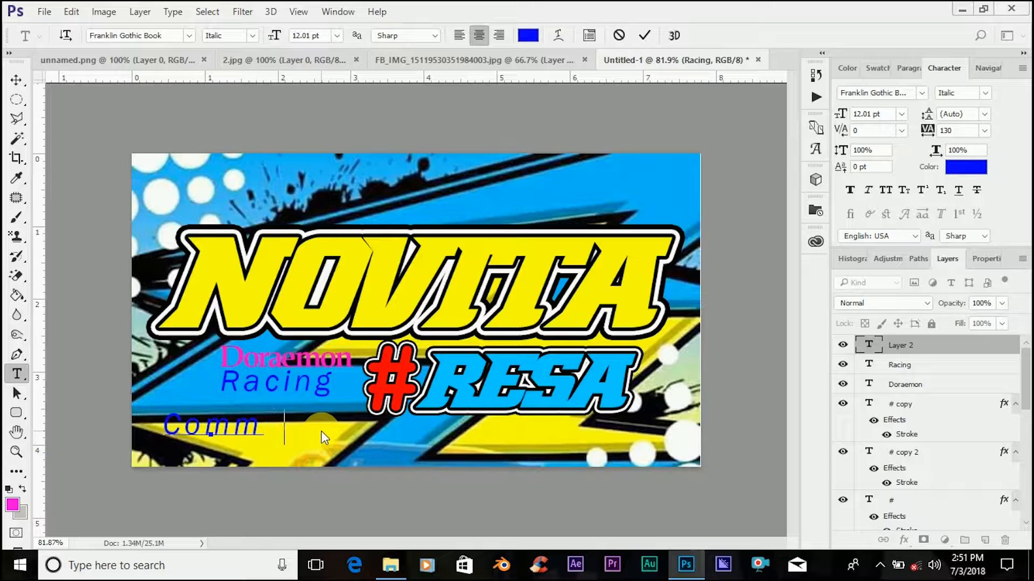
{"action": "type", "text": "unity"}
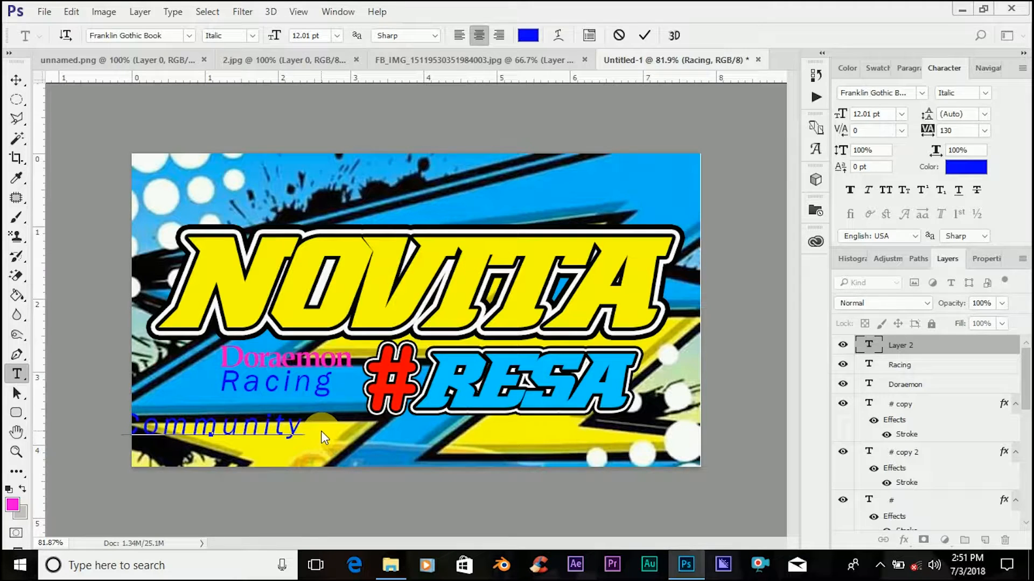
{"action": "left_click", "coordinate": [221, 434]}
- Recolor the whole "Community" text orange
{"action": "left_click", "coordinate": [870, 348]}
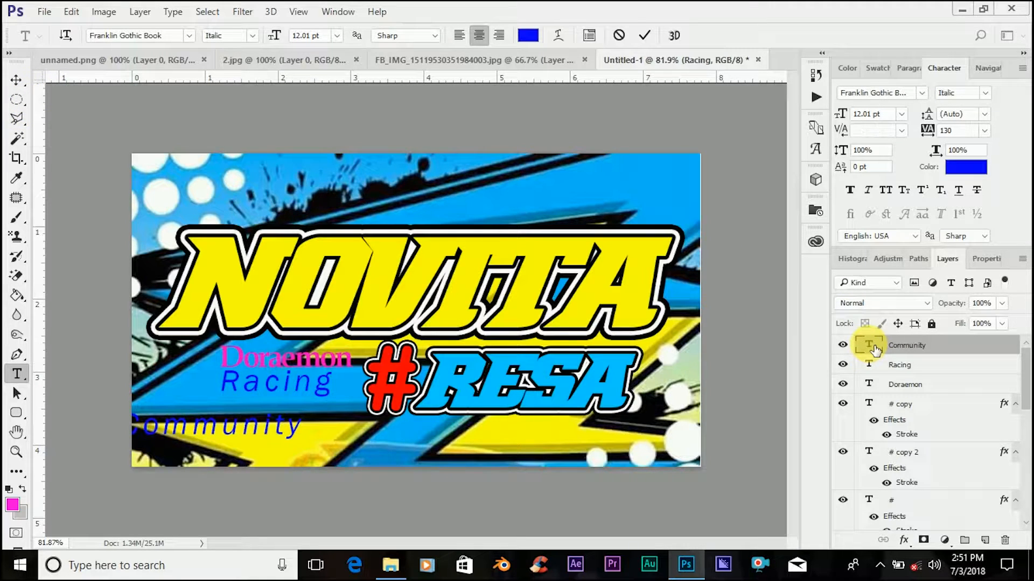
{"action": "double_click", "coordinate": [869, 348]}
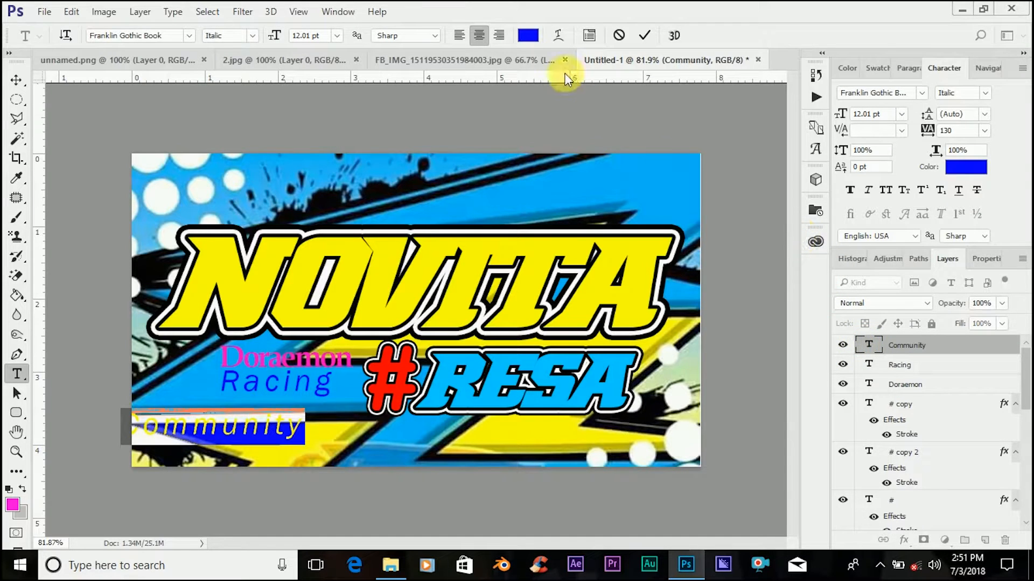
{"action": "left_click", "coordinate": [530, 37]}
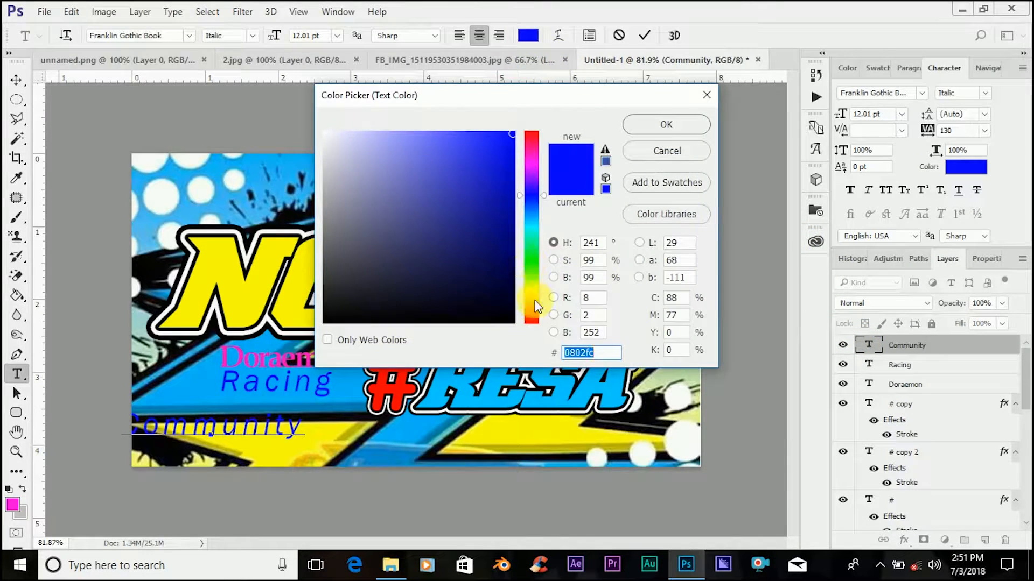
{"action": "left_click", "coordinate": [537, 309]}
{"action": "left_click_drag", "start_coordinate": [538, 309], "coordinate": [537, 310]}
{"action": "left_click", "coordinate": [652, 124]}
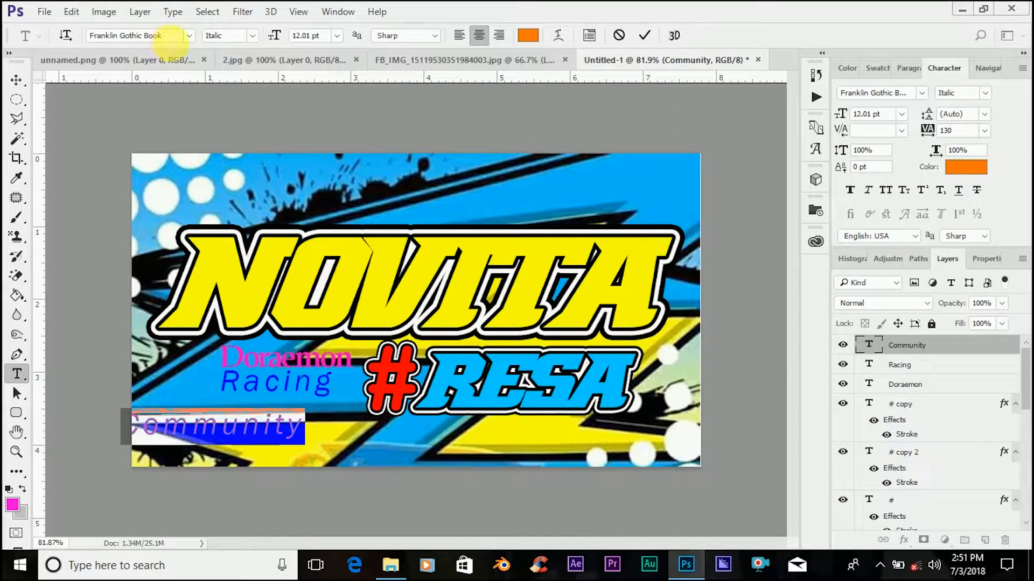
- Change the font of the "Community" text to Bauhaus 93
{"action": "left_click", "coordinate": [174, 37]}
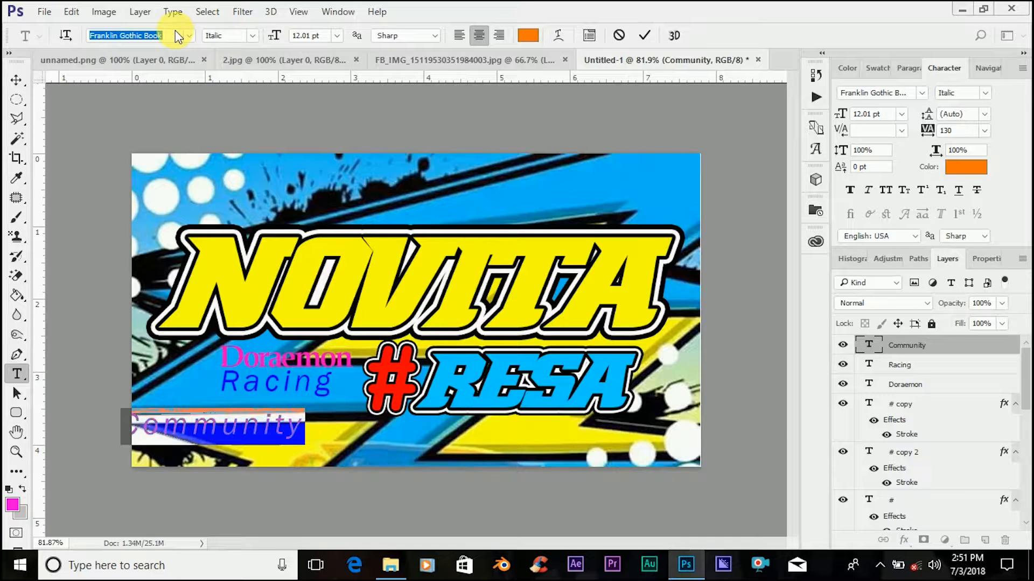
{"action": "type", "text": "bauh"}
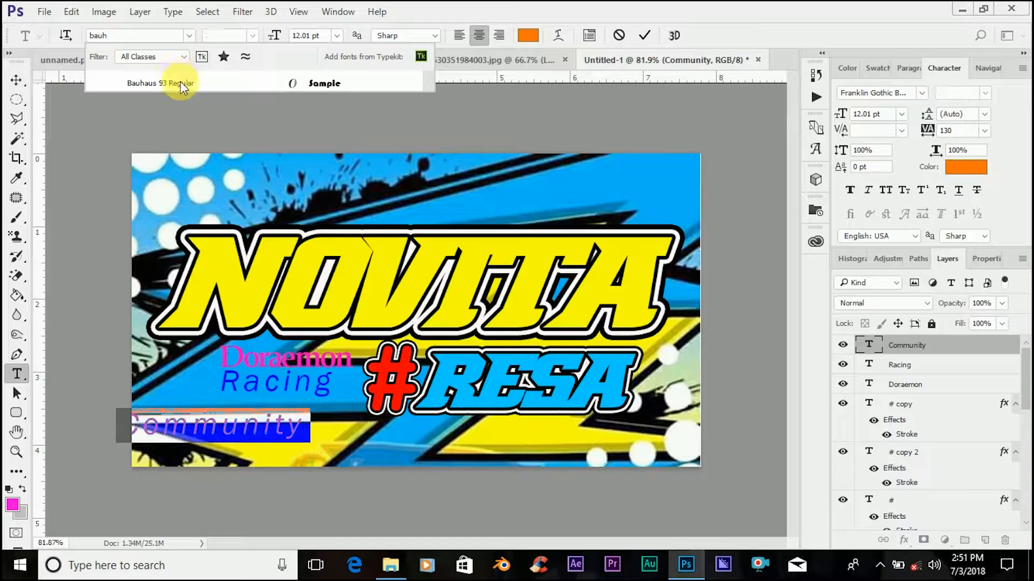
{"action": "key", "text": "Escape"}
{"action": "type", "text": "bau"}
{"action": "key", "text": "Return"}
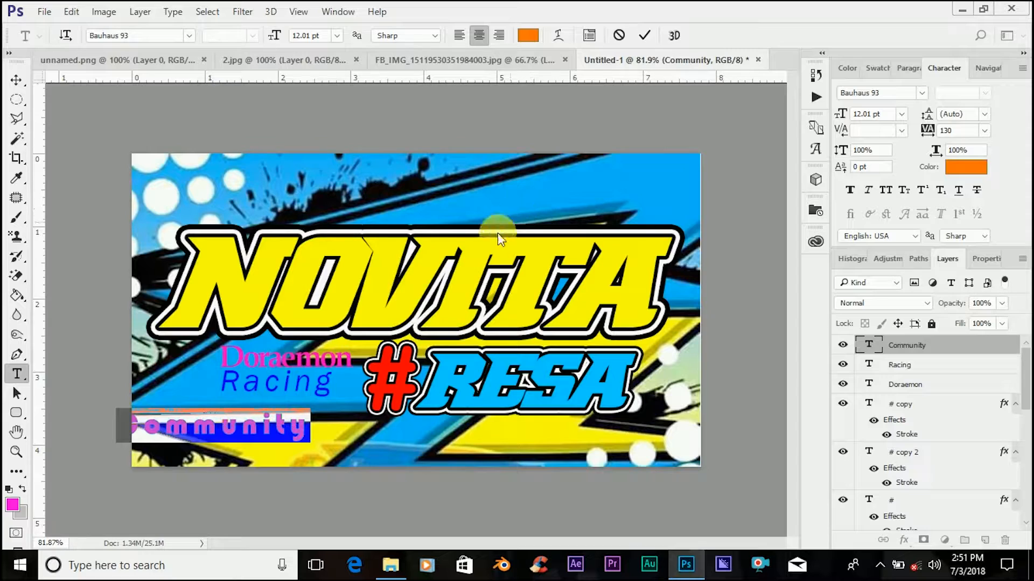
- Set the tracking of "Community" to -90 and position it directly beneath "Racing", aligned with the left edge of "Doraemon"
{"action": "left_click_drag", "start_coordinate": [937, 132], "coordinate": [926, 137]}
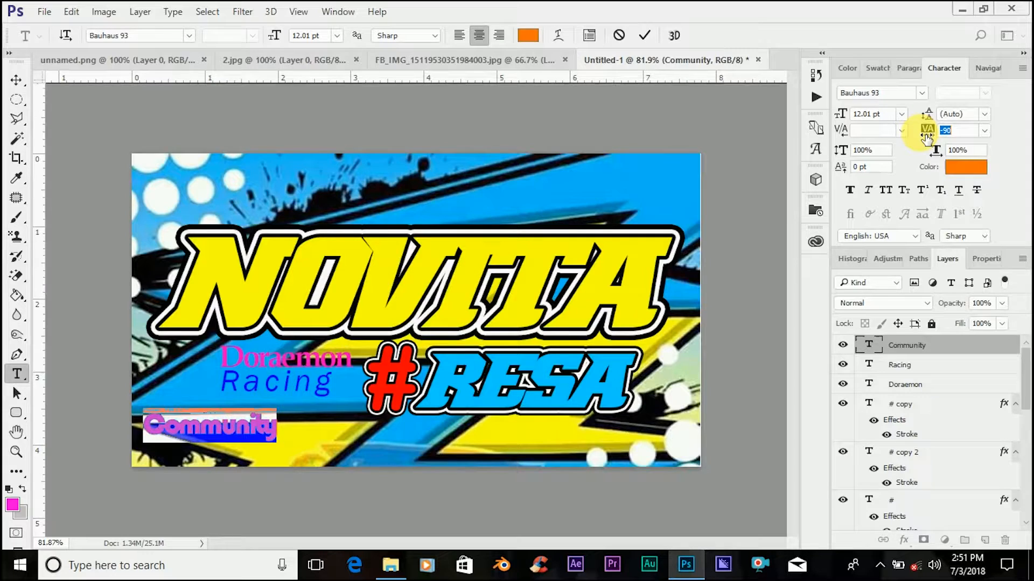
{"action": "left_click", "coordinate": [16, 80]}
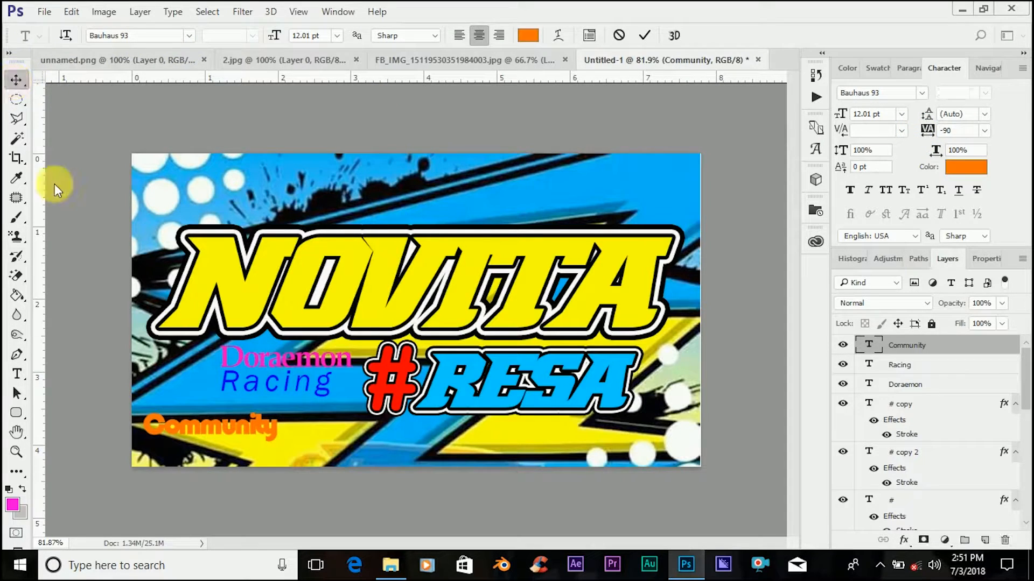
{"action": "left_click_drag", "start_coordinate": [242, 427], "coordinate": [340, 405]}
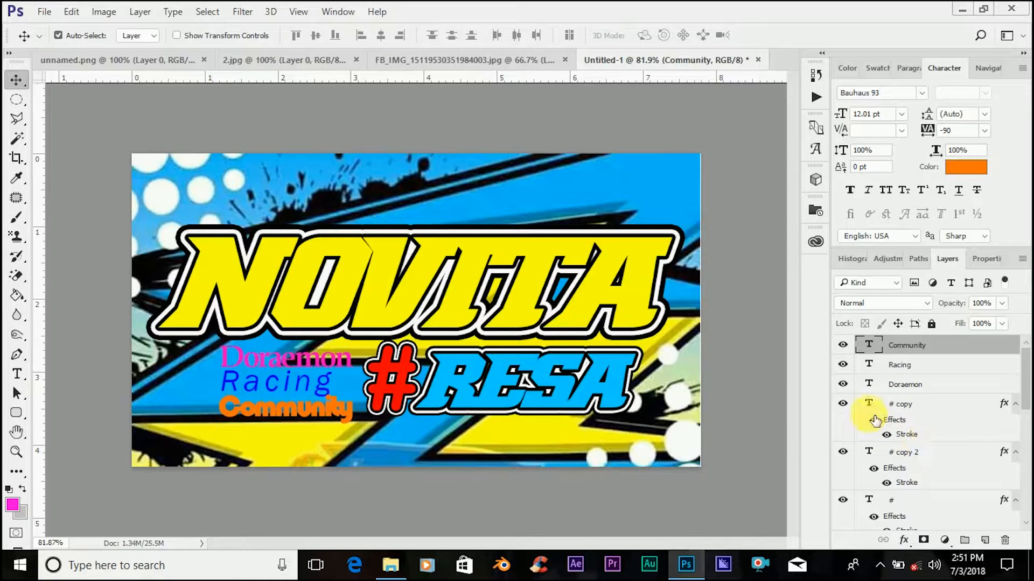
- Add a 3 px black outside stroke to the "Doraemon" text layer
{"action": "left_click", "coordinate": [908, 385]}
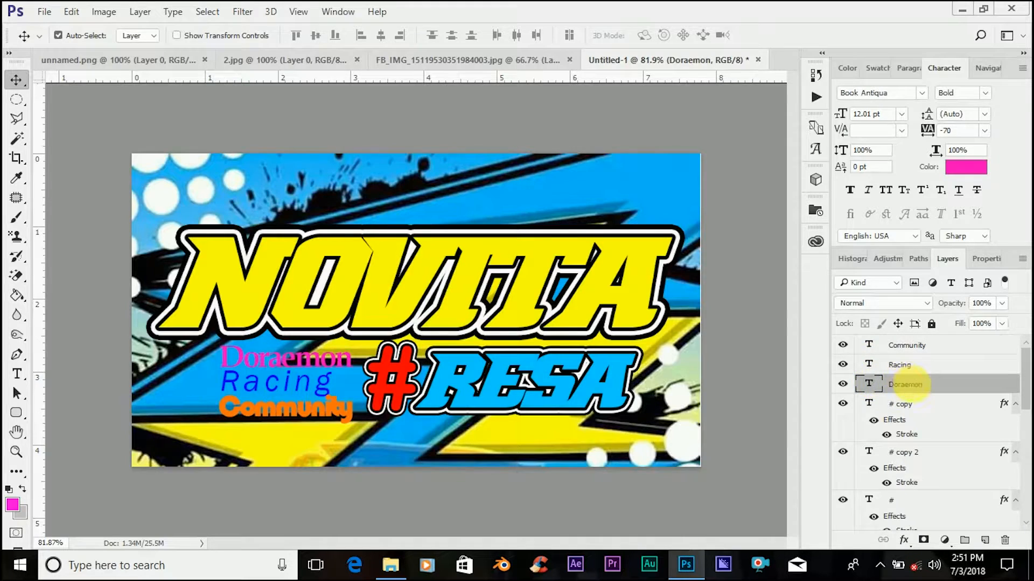
{"action": "right_click", "coordinate": [908, 385]}
{"action": "left_click", "coordinate": [608, 100]}
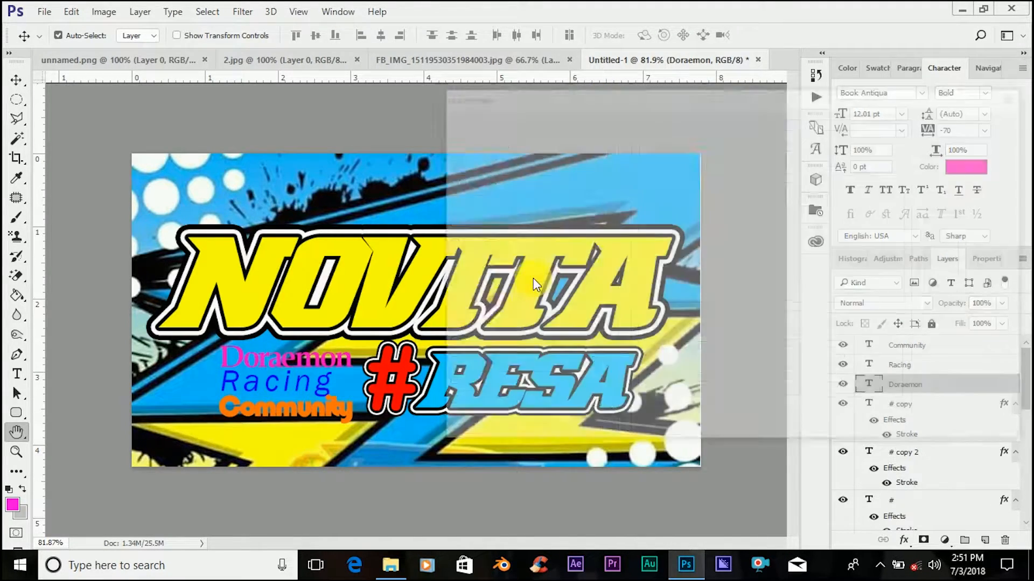
{"action": "left_click", "coordinate": [474, 229]}
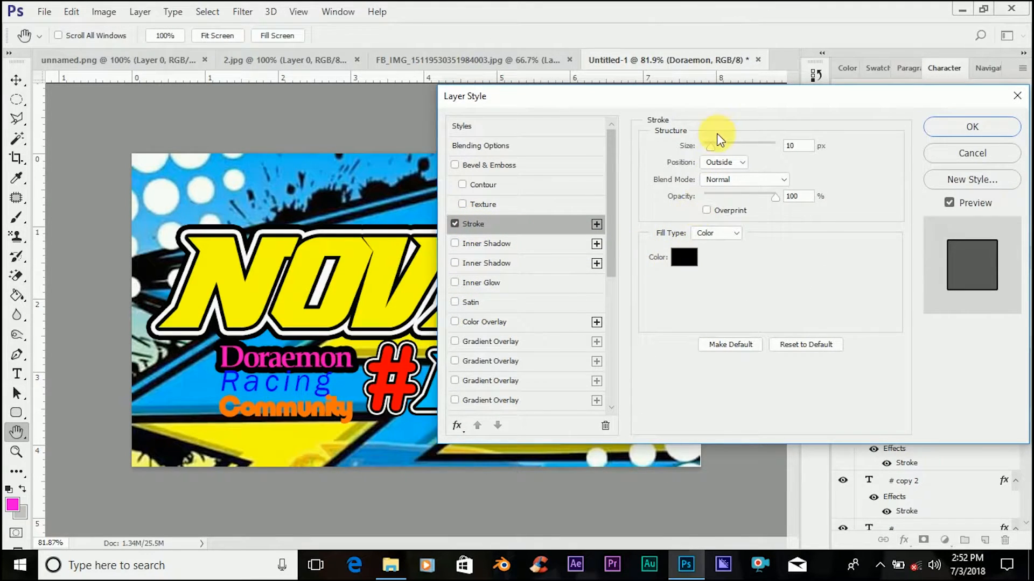
{"action": "left_click_drag", "start_coordinate": [713, 146], "coordinate": [705, 152]}
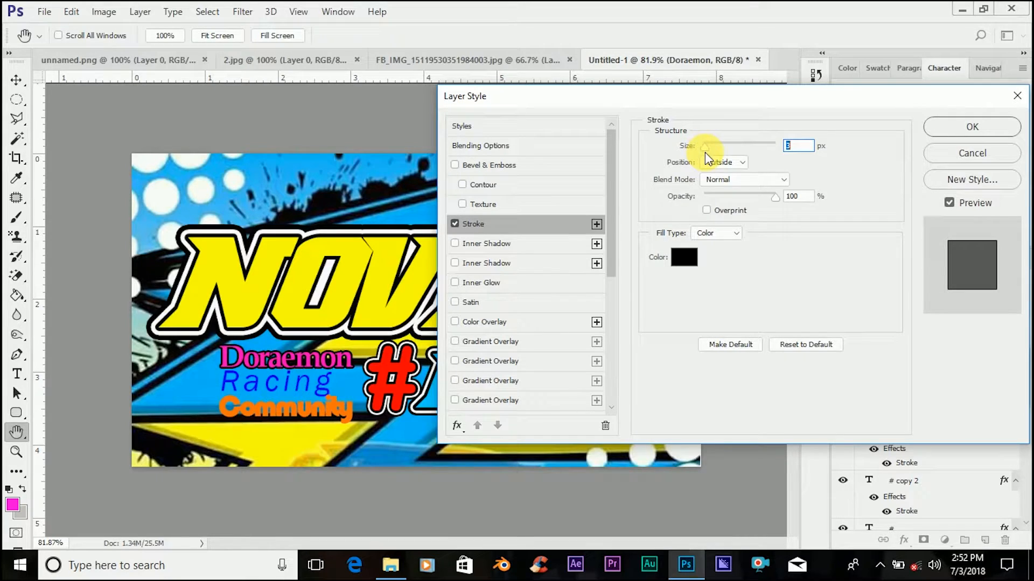
{"action": "left_click", "coordinate": [948, 129]}
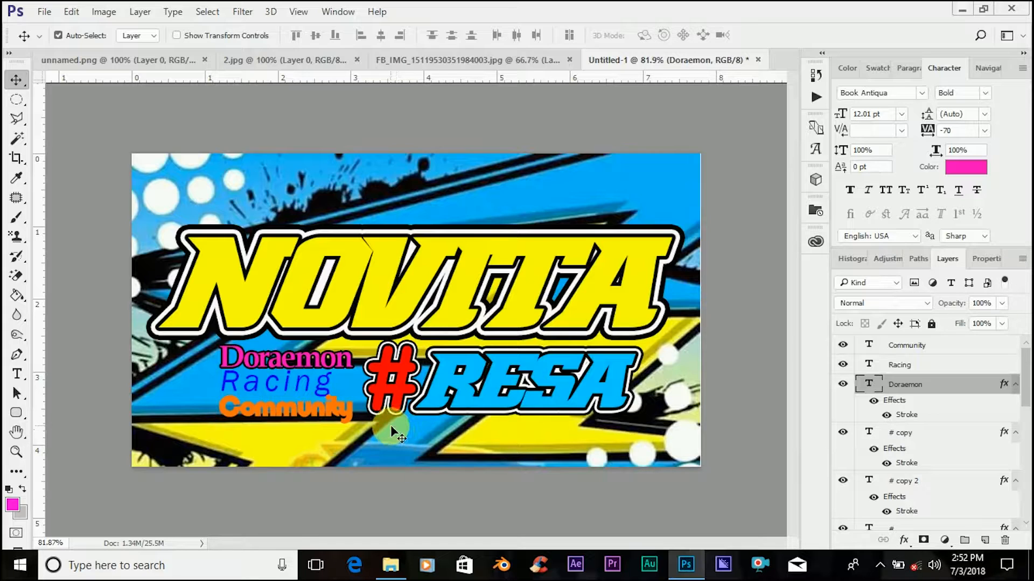
- Give the "Racing" text layer a 3 px black outside stroke
{"action": "left_click", "coordinate": [323, 386]}
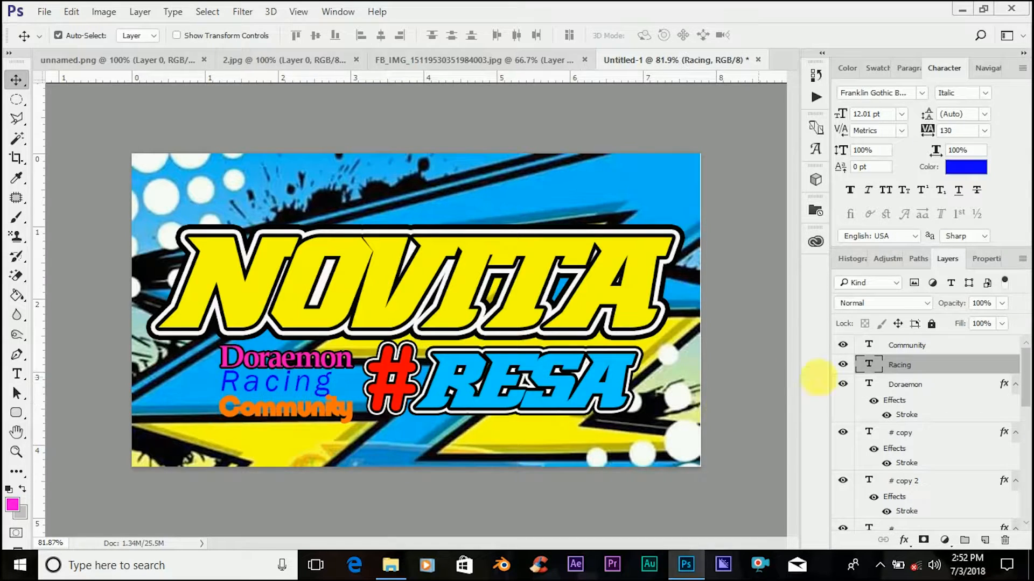
{"action": "right_click", "coordinate": [924, 366]}
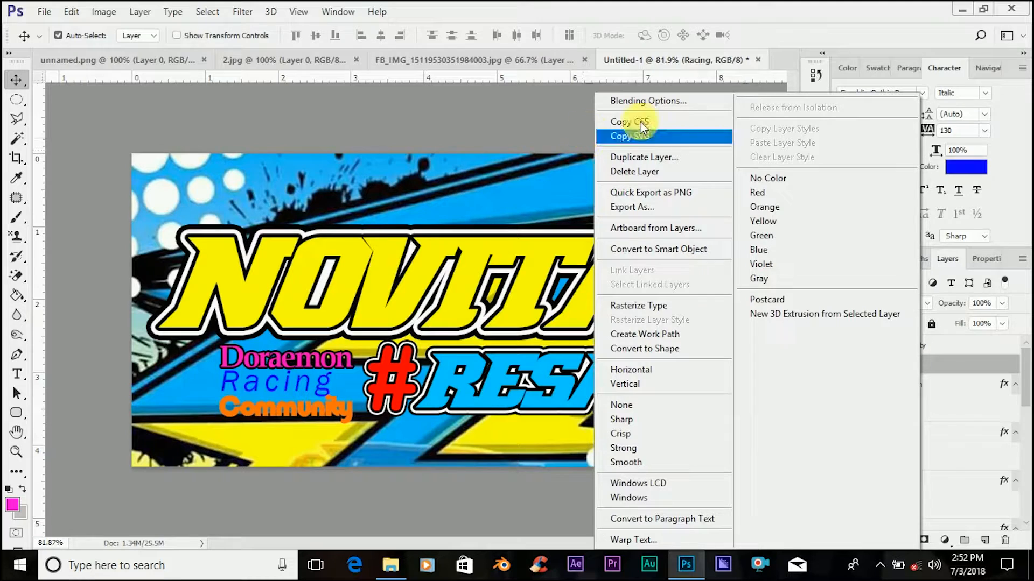
{"action": "left_click", "coordinate": [648, 105]}
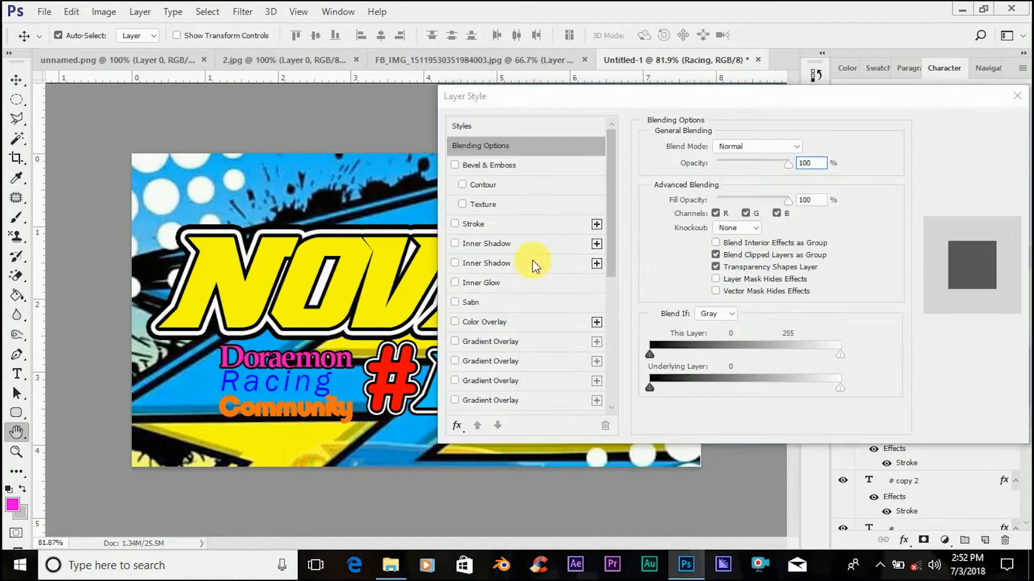
{"action": "left_click", "coordinate": [489, 227]}
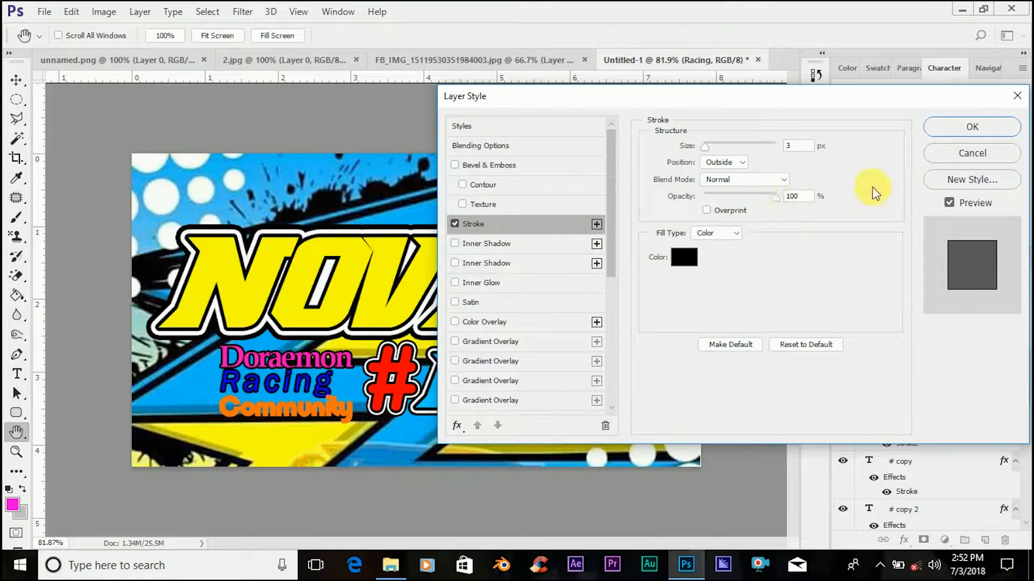
{"action": "left_click", "coordinate": [947, 128]}
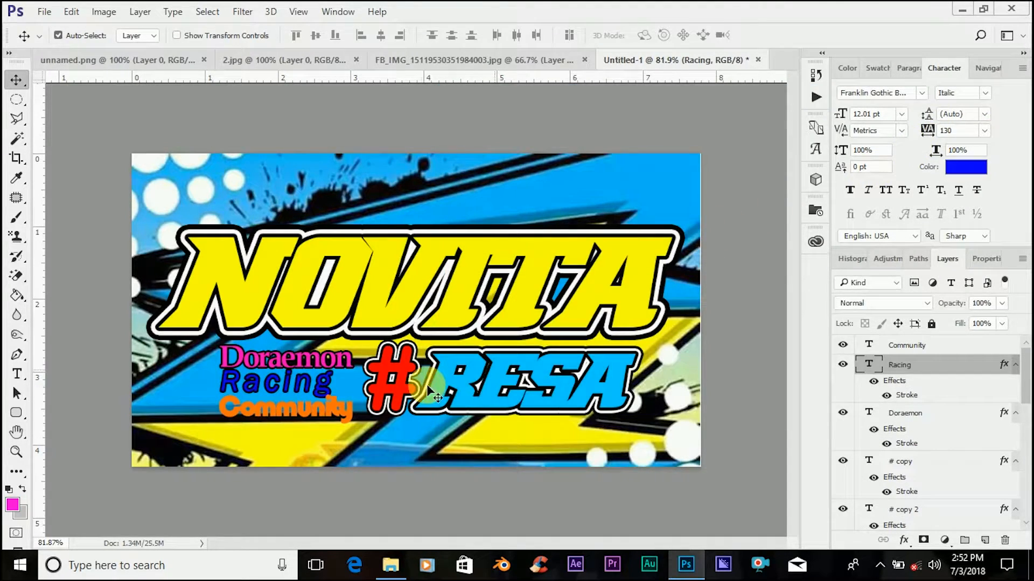
- Apply a 3 px black outside stroke to the "Community" text layer
{"action": "left_click", "coordinate": [909, 345]}
{"action": "right_click", "coordinate": [946, 343]}
{"action": "left_click", "coordinate": [668, 102]}
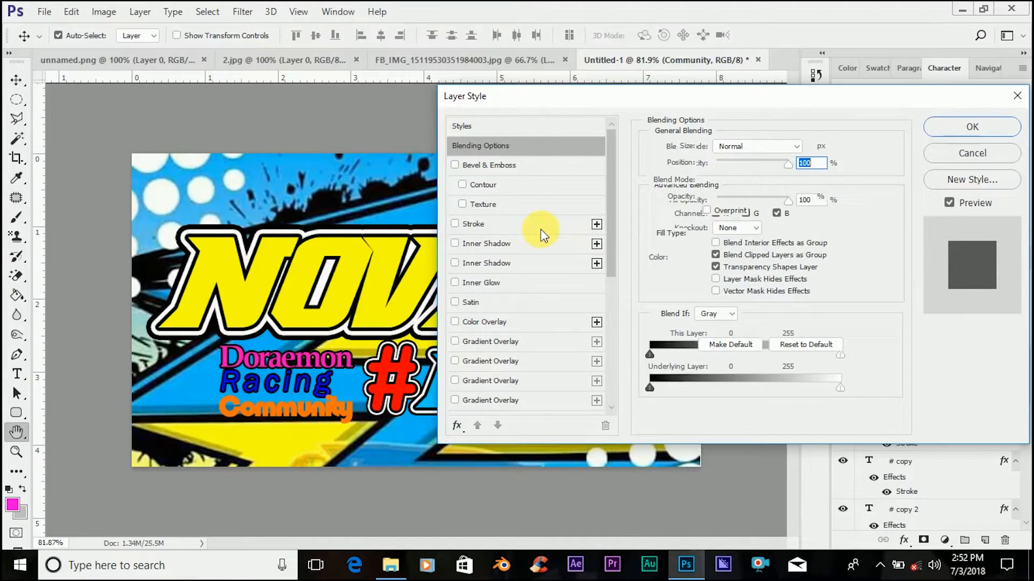
{"action": "left_click", "coordinate": [541, 229]}
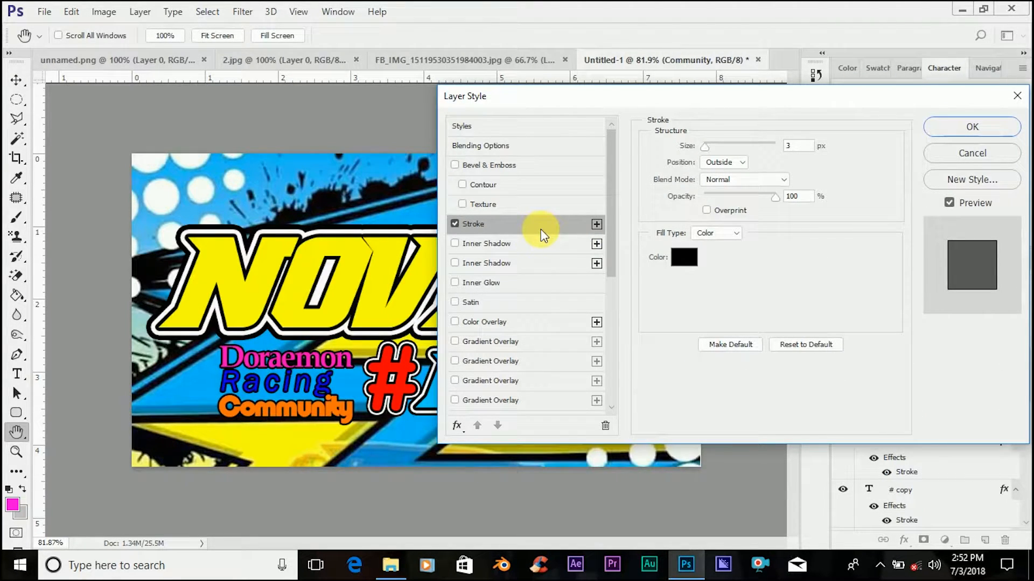
{"action": "left_click", "coordinate": [953, 127]}
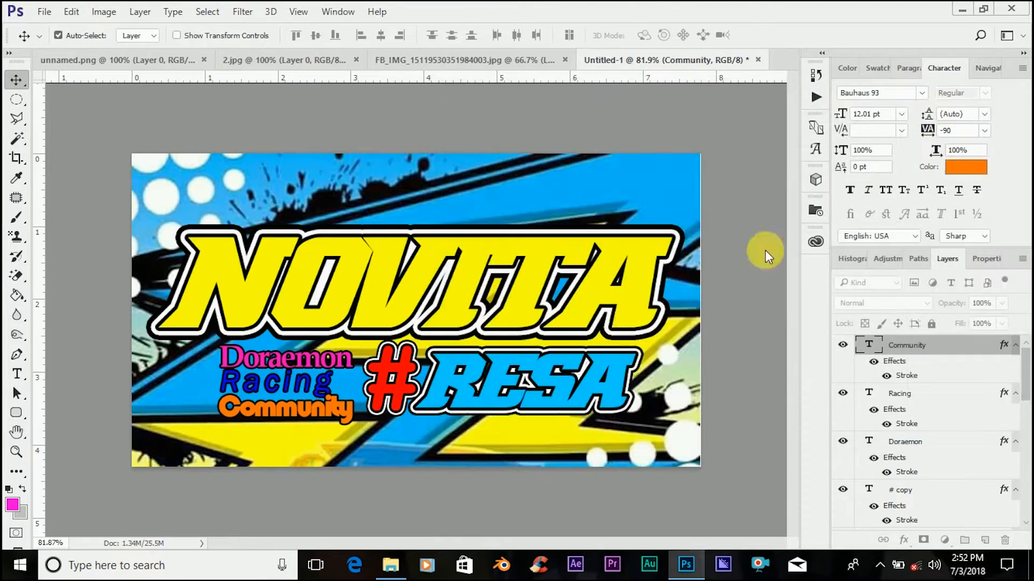
- Shift the "Community" and "Racing" captions slightly down to even out the spacing between the three caption lines
{"action": "left_click_drag", "start_coordinate": [303, 416], "coordinate": [327, 417]}
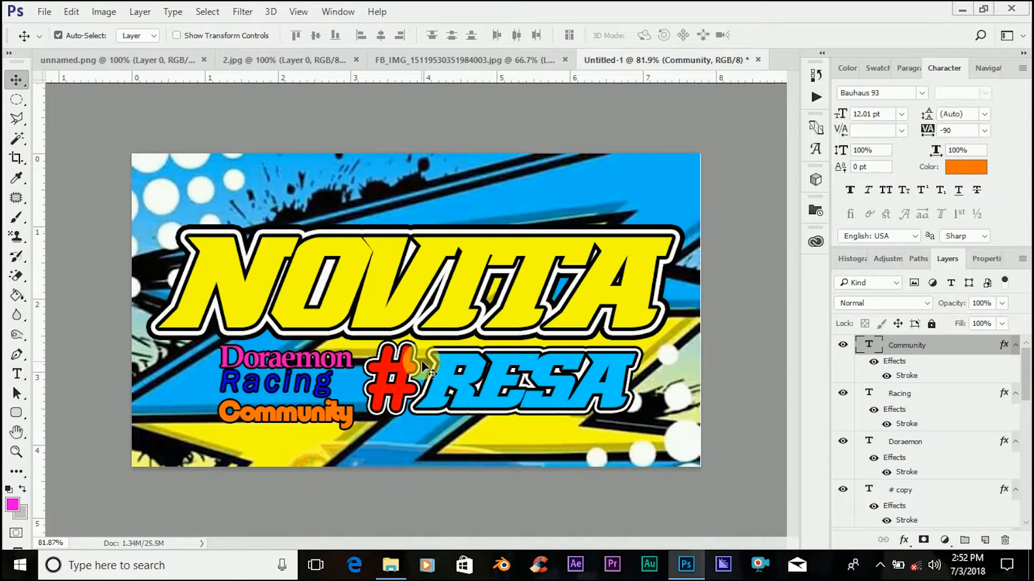
{"action": "left_click", "coordinate": [300, 392]}
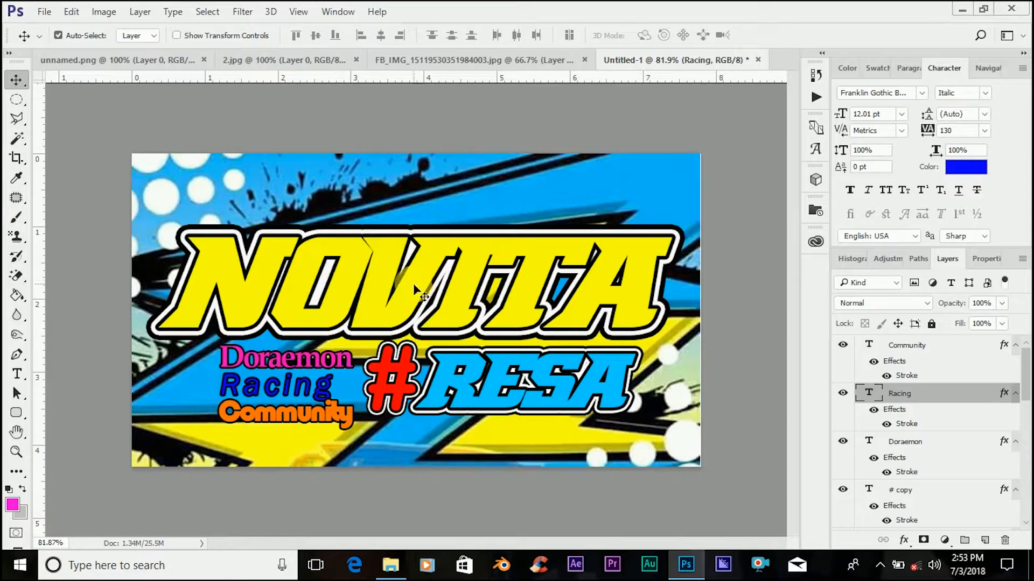
- Copy the Doraemon character from 2.jpg into the lower-right area of Untitled-1 and move its layer to the top of the stack
{"action": "left_click", "coordinate": [272, 63]}
{"action": "left_click_drag", "start_coordinate": [428, 272], "coordinate": [581, 140]}
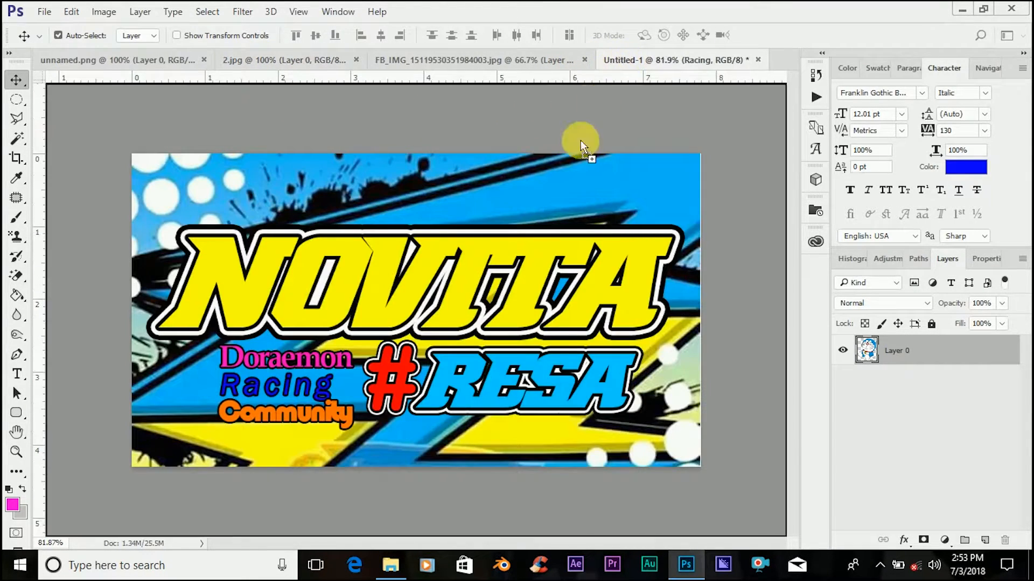
{"action": "left_click_drag", "start_coordinate": [637, 344], "coordinate": [633, 353]}
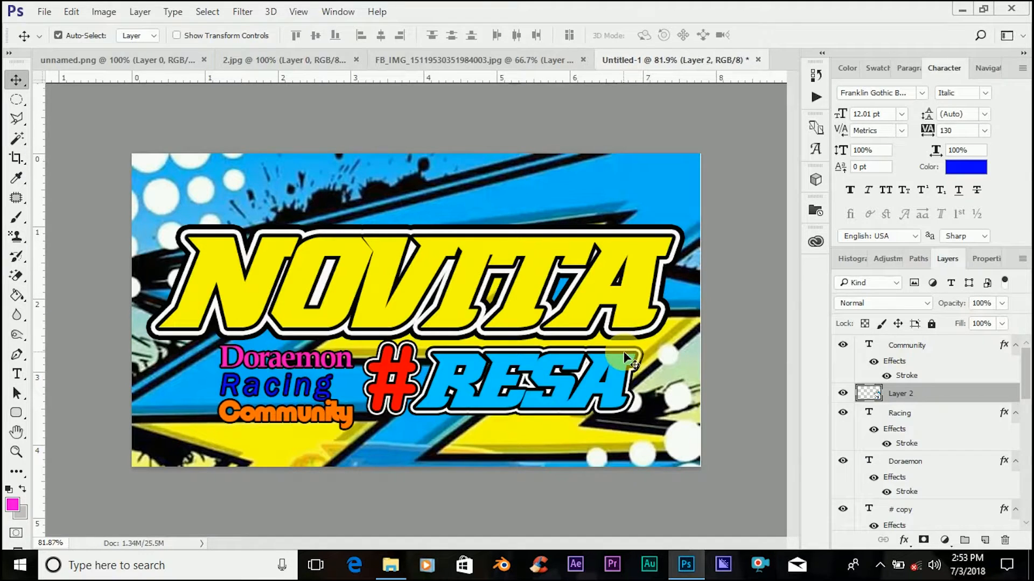
{"action": "left_click", "coordinate": [915, 397]}
{"action": "left_click_drag", "start_coordinate": [915, 397], "coordinate": [903, 341]}
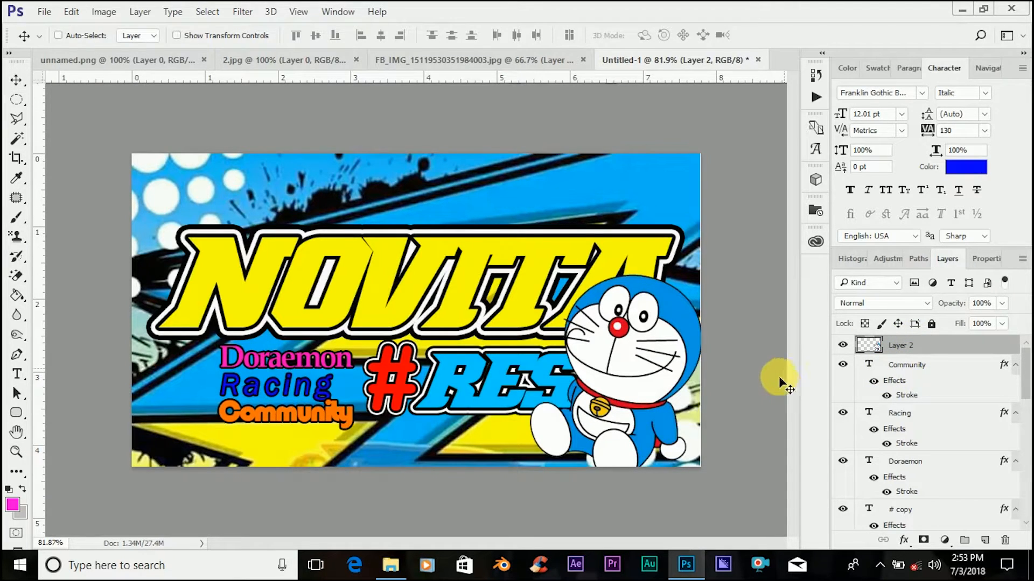
- Scale the Doraemon on Layer 2 down to about 40% and place it just after the final A of RESA
{"action": "key", "text": "ctrl+t"}
{"action": "left_click_drag", "start_coordinate": [701, 482], "coordinate": [612, 393]}
{"action": "left_click_drag", "start_coordinate": [587, 309], "coordinate": [673, 358]}
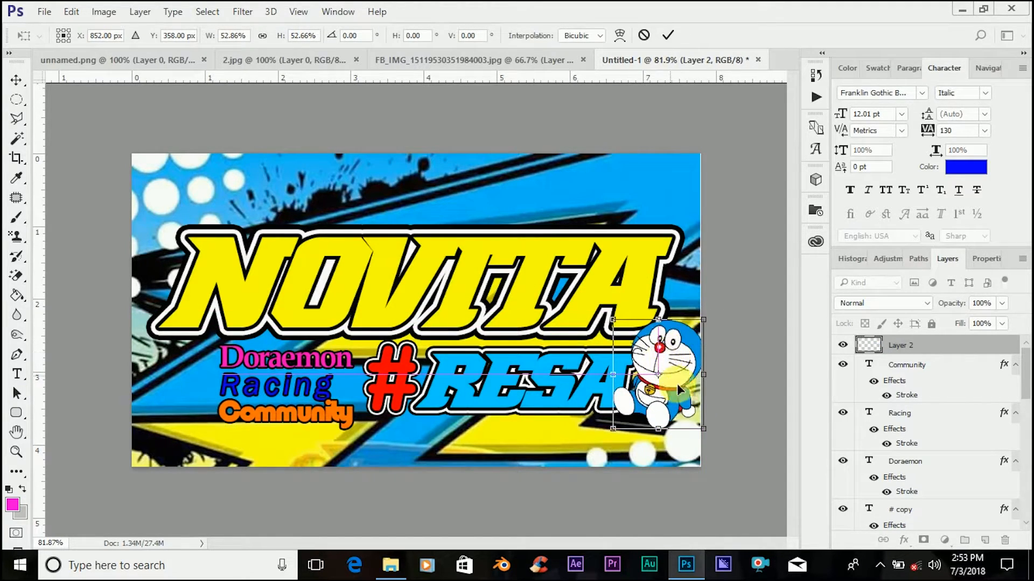
{"action": "left_click_drag", "start_coordinate": [690, 416], "coordinate": [680, 403]}
{"action": "left_click_drag", "start_coordinate": [649, 345], "coordinate": [667, 356]}
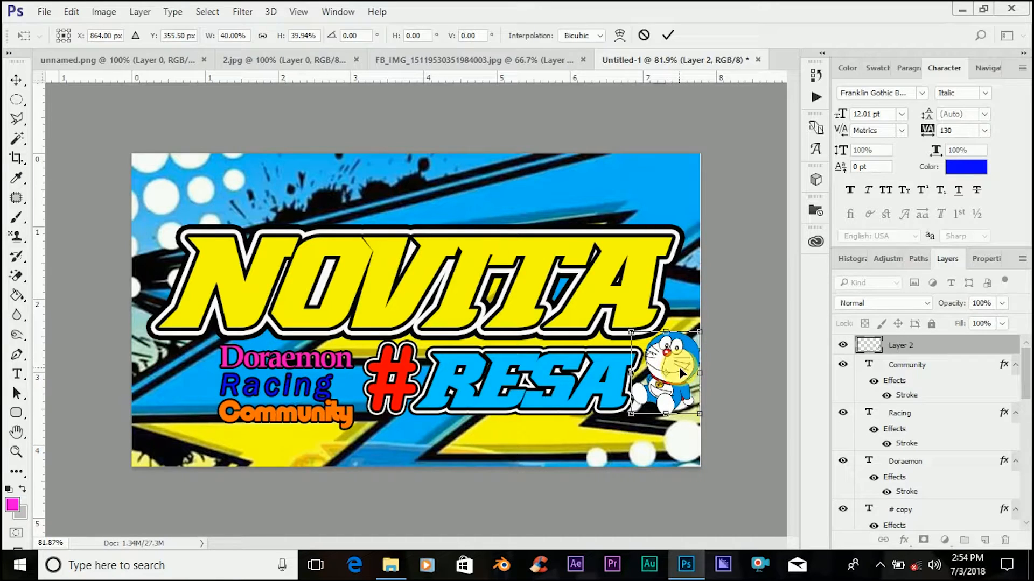
{"action": "left_click_drag", "start_coordinate": [688, 369], "coordinate": [669, 367]}
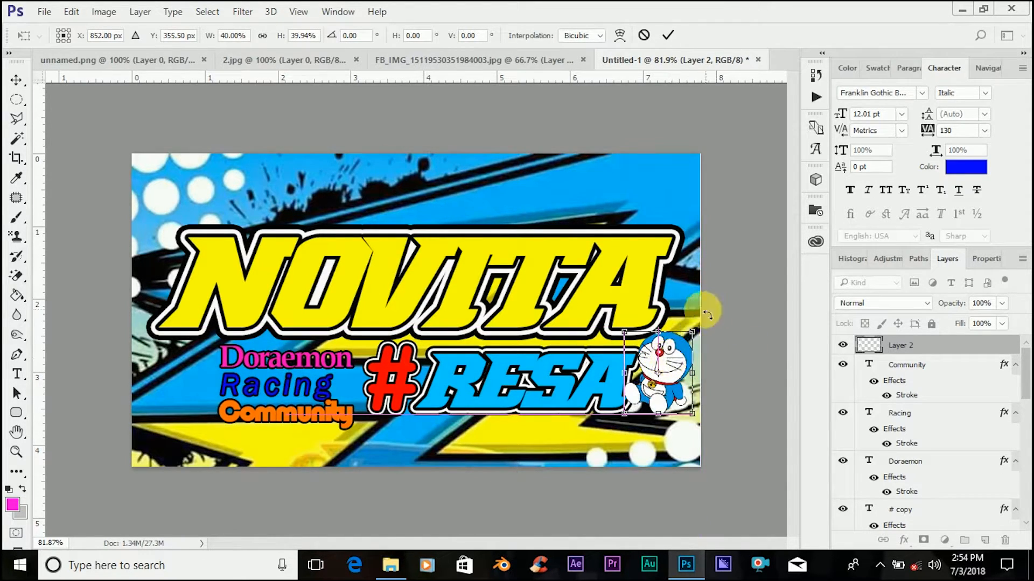
{"action": "left_click", "coordinate": [668, 35]}
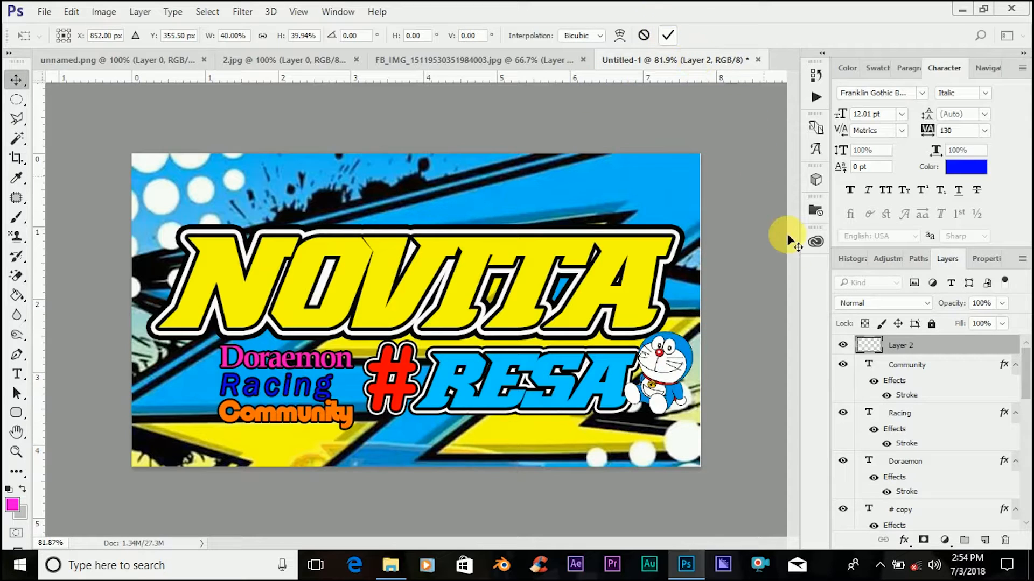
- Apply a 3 px black outside stroke to the sitting Doraemon on Layer 2
{"action": "right_click", "coordinate": [913, 345]}
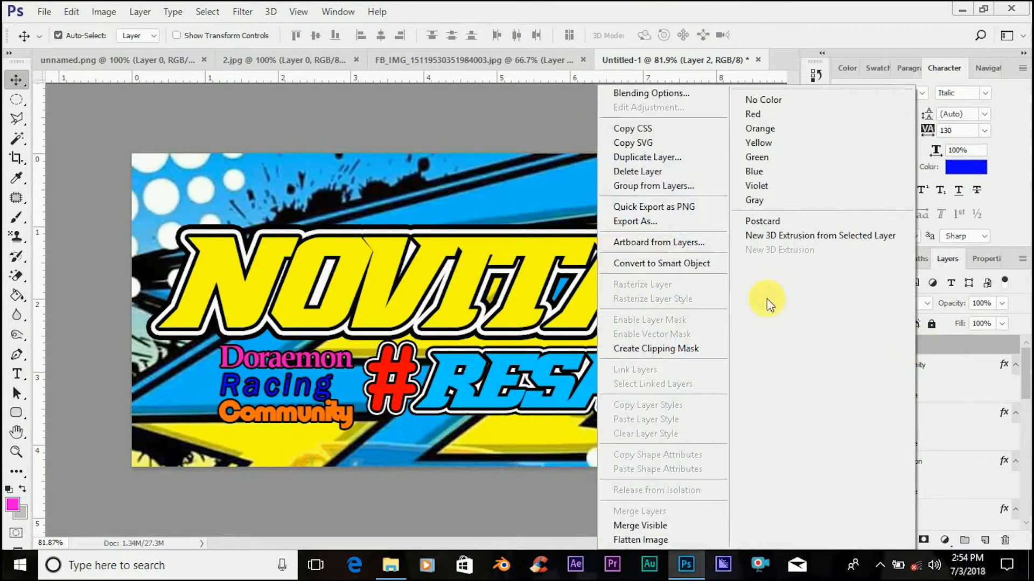
{"action": "left_click", "coordinate": [661, 95]}
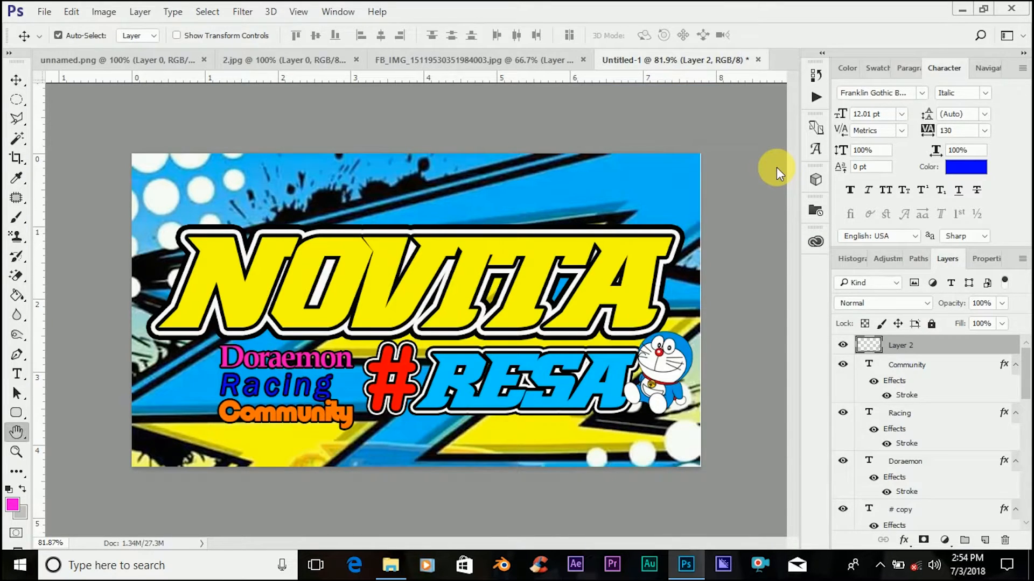
{"action": "left_click", "coordinate": [481, 224]}
{"action": "left_click_drag", "start_coordinate": [570, 111], "coordinate": [454, 150]}
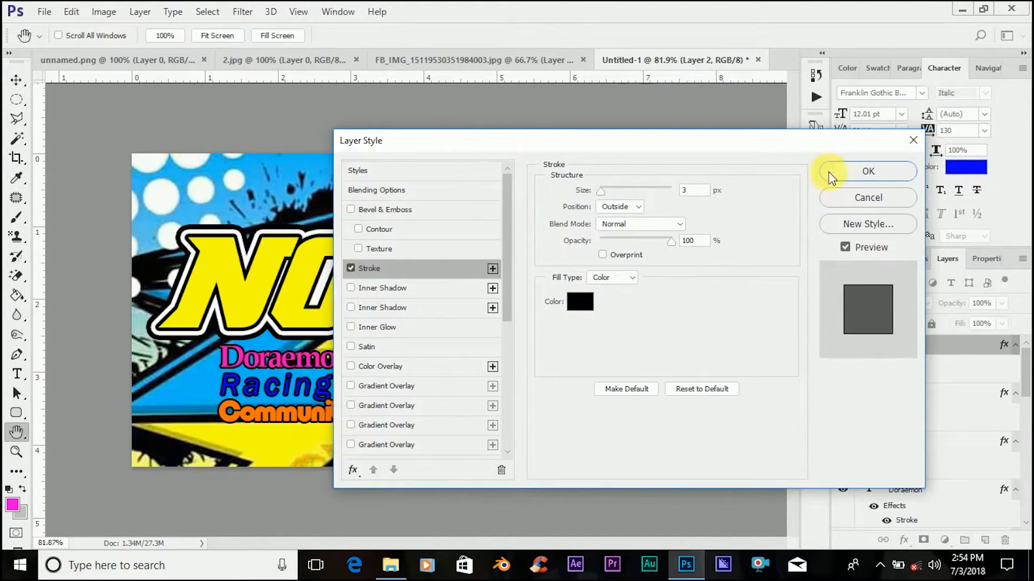
{"action": "left_click", "coordinate": [864, 172]}
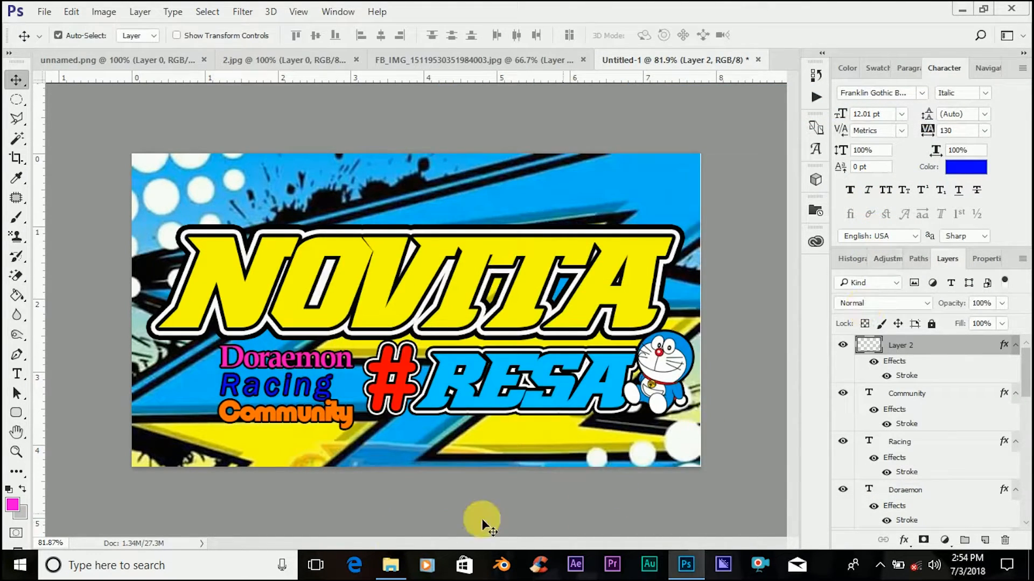
- Copy the broom-riding Doraemon from unnamed.png into Untitled-1, over the NOVITA text
{"action": "left_click", "coordinate": [391, 562]}
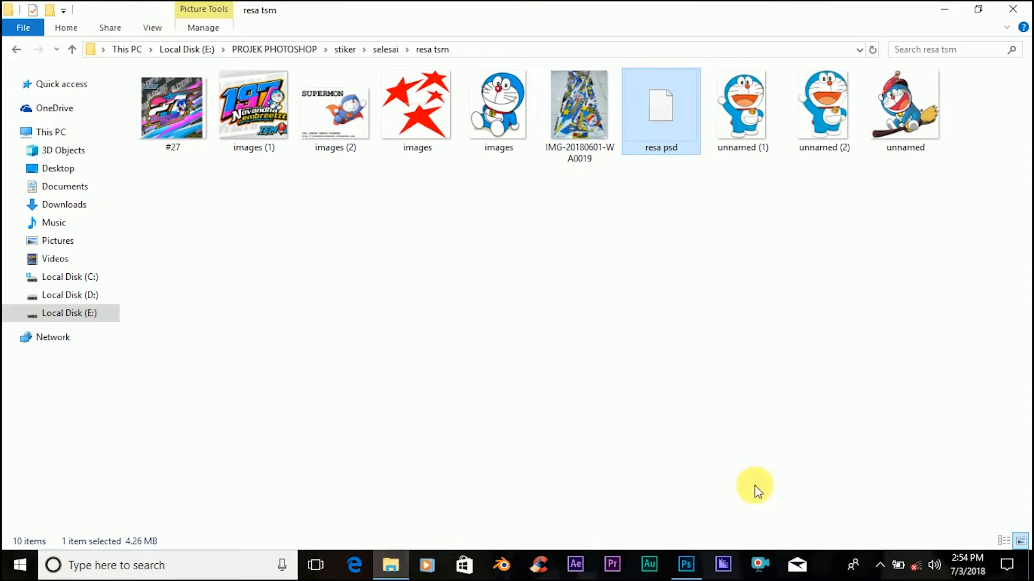
{"action": "left_click", "coordinate": [684, 563]}
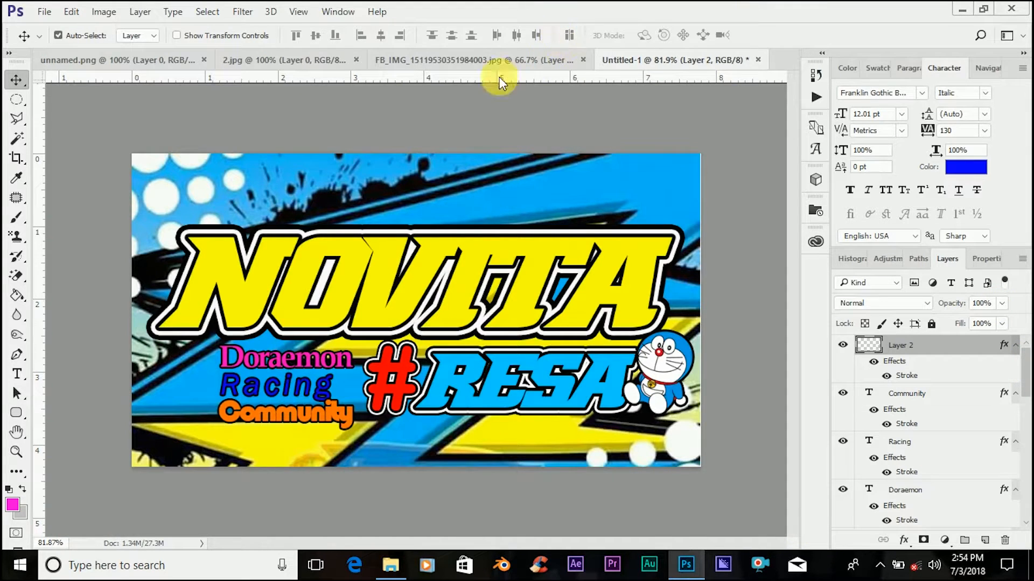
{"action": "left_click", "coordinate": [107, 62]}
{"action": "left_click_drag", "start_coordinate": [487, 218], "coordinate": [358, 219]}
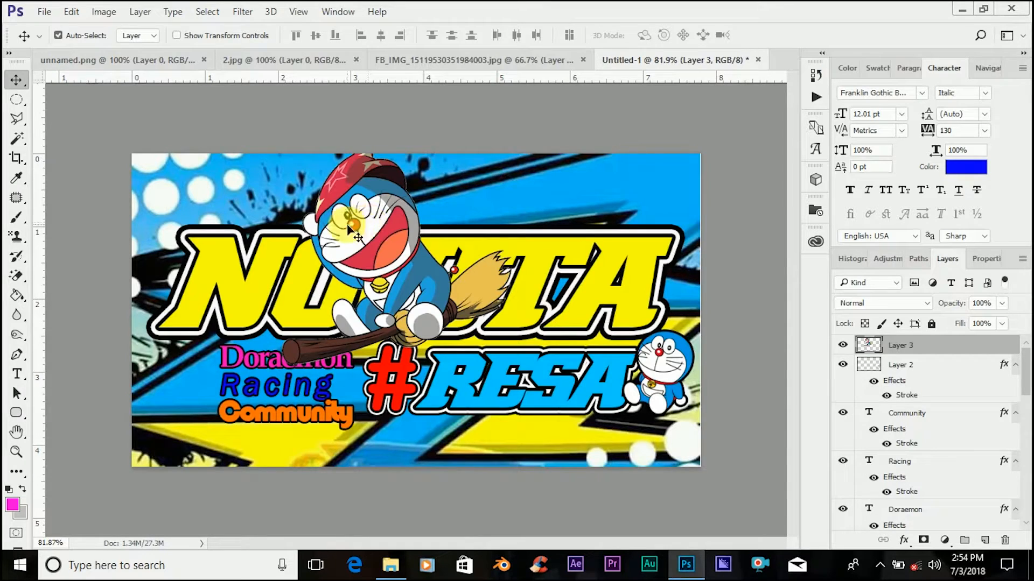
- Scale the broom-riding Doraemon to about 47%, rotate it about 12.65° and seat it on top of the V in NOVITA
{"action": "key", "text": "ctrl+t"}
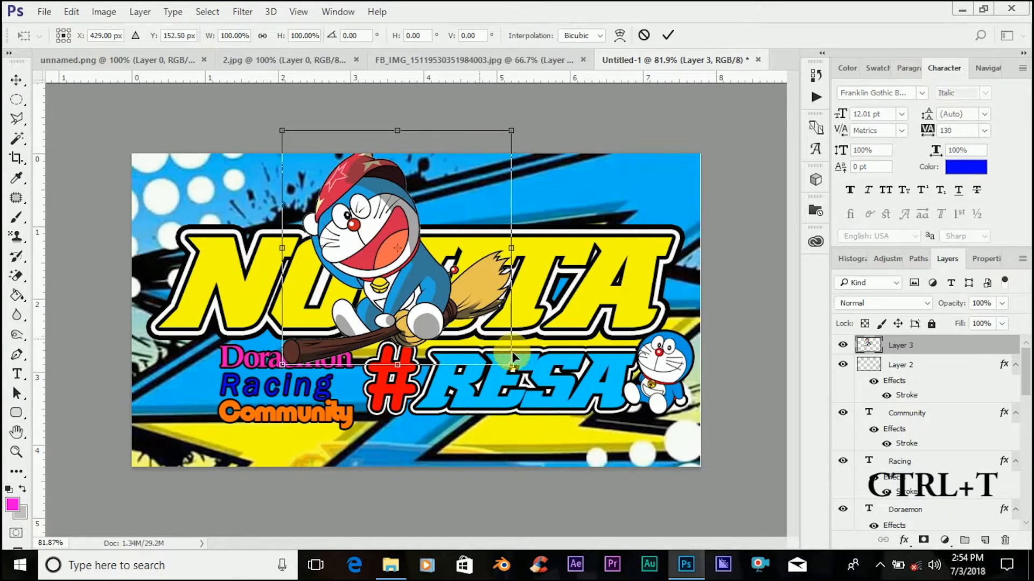
{"action": "left_click_drag", "start_coordinate": [511, 365], "coordinate": [366, 262]}
{"action": "left_click_drag", "start_coordinate": [330, 196], "coordinate": [412, 228]}
{"action": "left_click_drag", "start_coordinate": [542, 206], "coordinate": [541, 226]}
{"action": "mouse_move", "coordinate": [387, 190]}
{"action": "left_mouse_down"}
{"action": "mouse_move", "coordinate": [393, 196]}
{"action": "mouse_move", "coordinate": [393, 186]}
{"action": "left_mouse_up"}
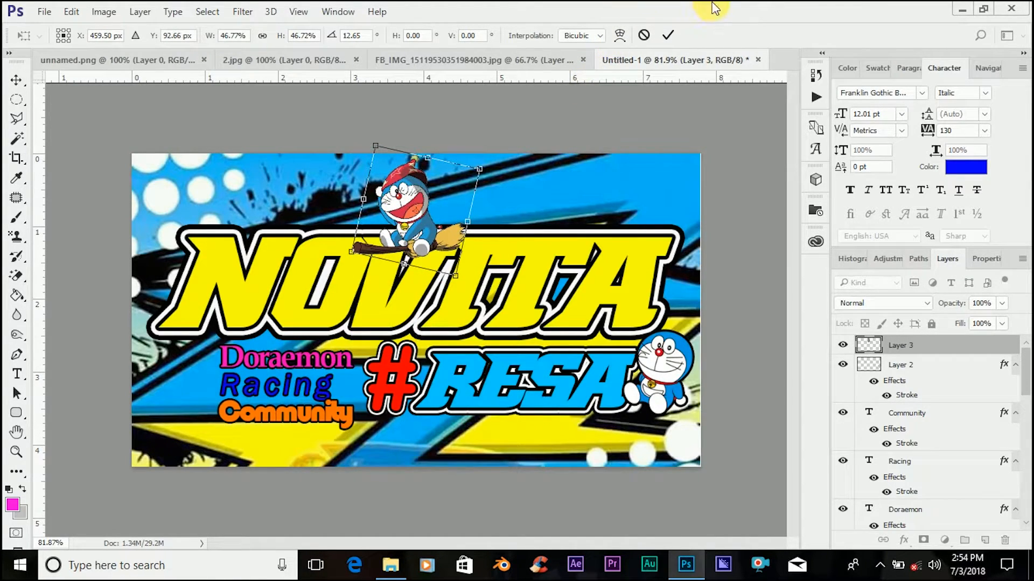
{"action": "left_click", "coordinate": [673, 35]}
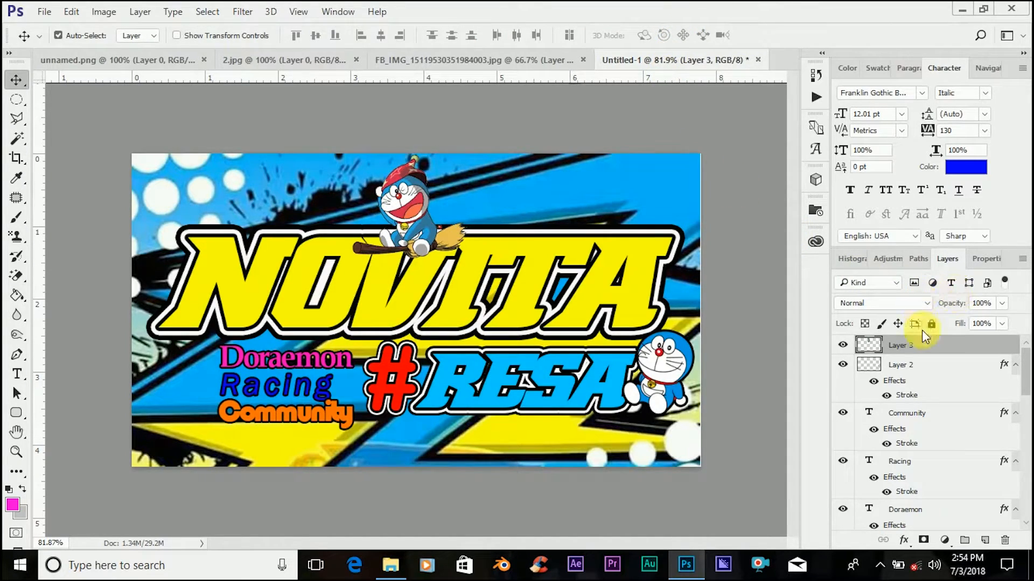
- Apply a 3 px black outside stroke to the broom-riding Doraemon on Layer 3
{"action": "right_click", "coordinate": [921, 345]}
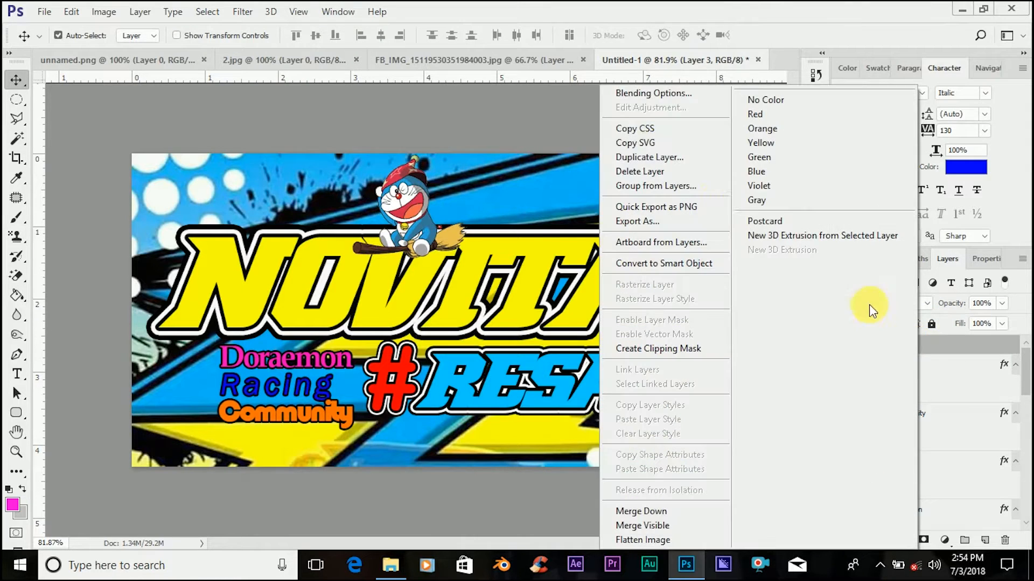
{"action": "left_click", "coordinate": [618, 93]}
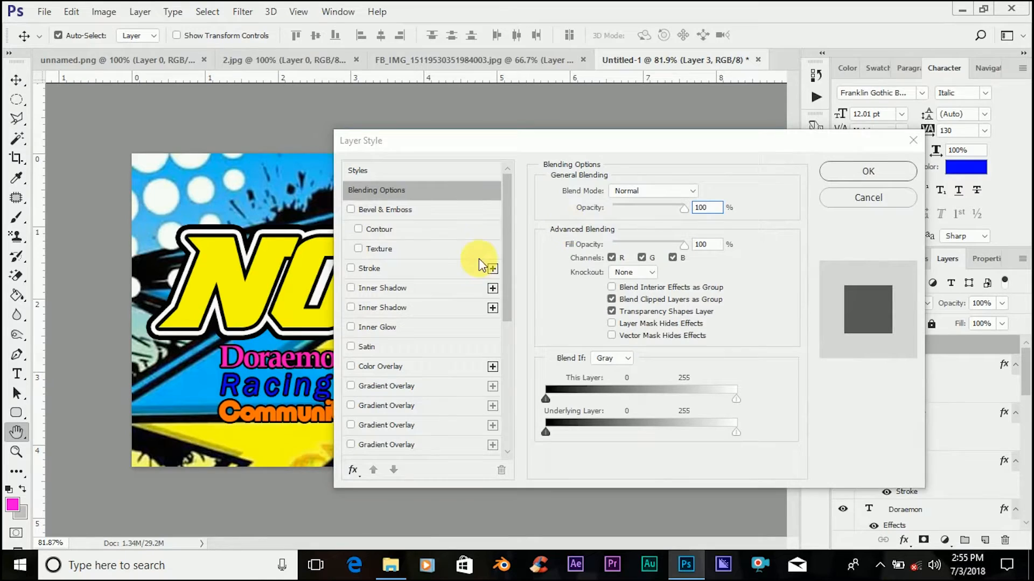
{"action": "left_click", "coordinate": [405, 266]}
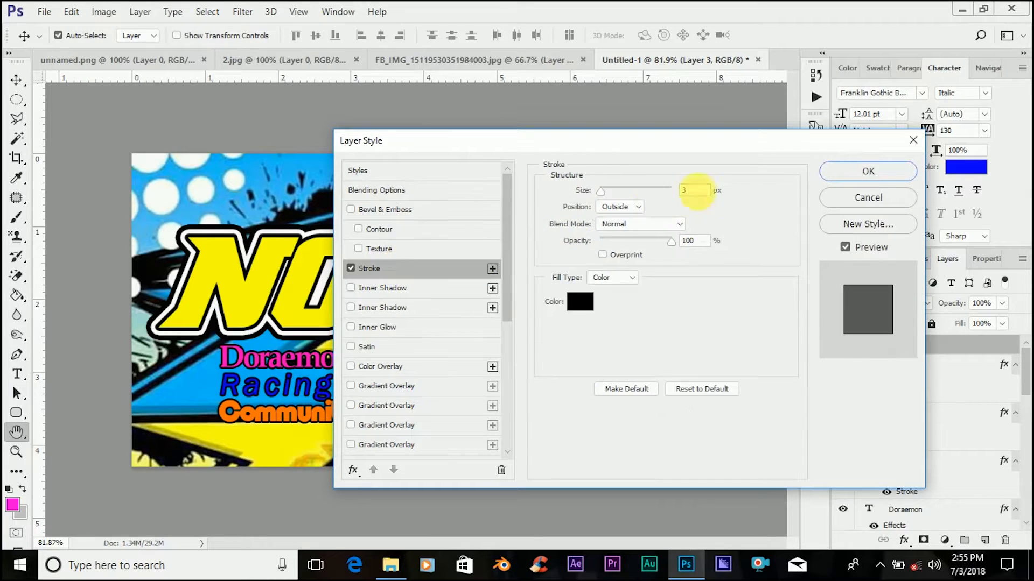
{"action": "left_click", "coordinate": [836, 173]}
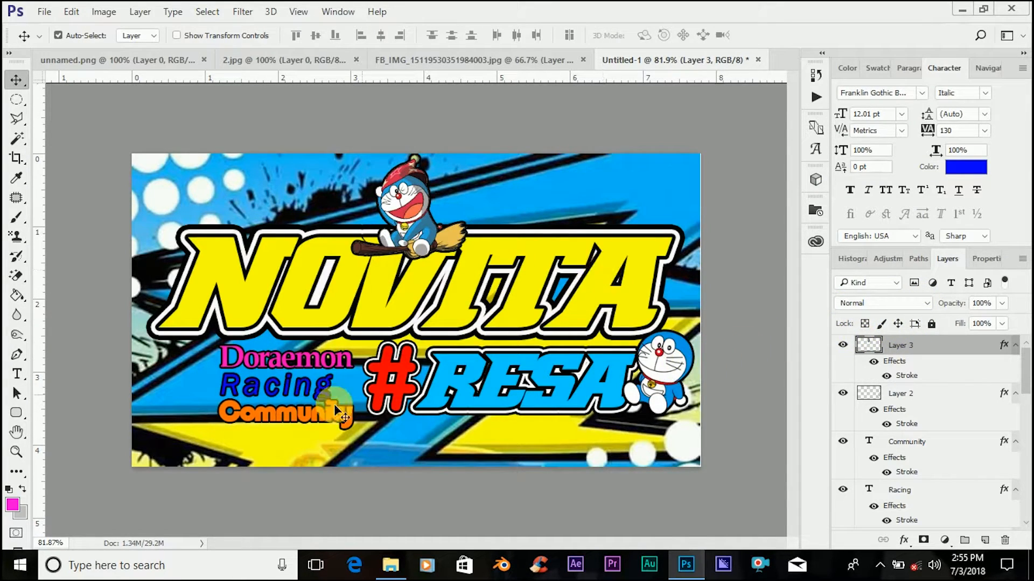
- Reposition the Doraemon, Racing and Community captions closer together and right beside the red # symbol
{"action": "left_click_drag", "start_coordinate": [319, 362], "coordinate": [345, 383]}
{"action": "left_click_drag", "start_coordinate": [329, 419], "coordinate": [341, 405]}
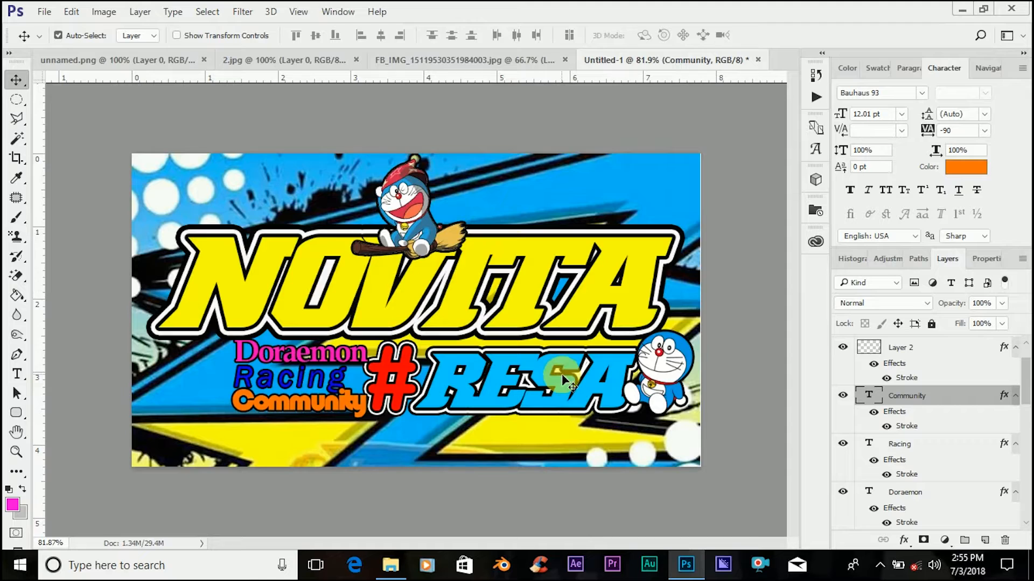
- Save the design as a JPEG named "stiker 2" in the Documents folder, accepting the JPEG options
{"action": "left_click", "coordinate": [46, 11]}
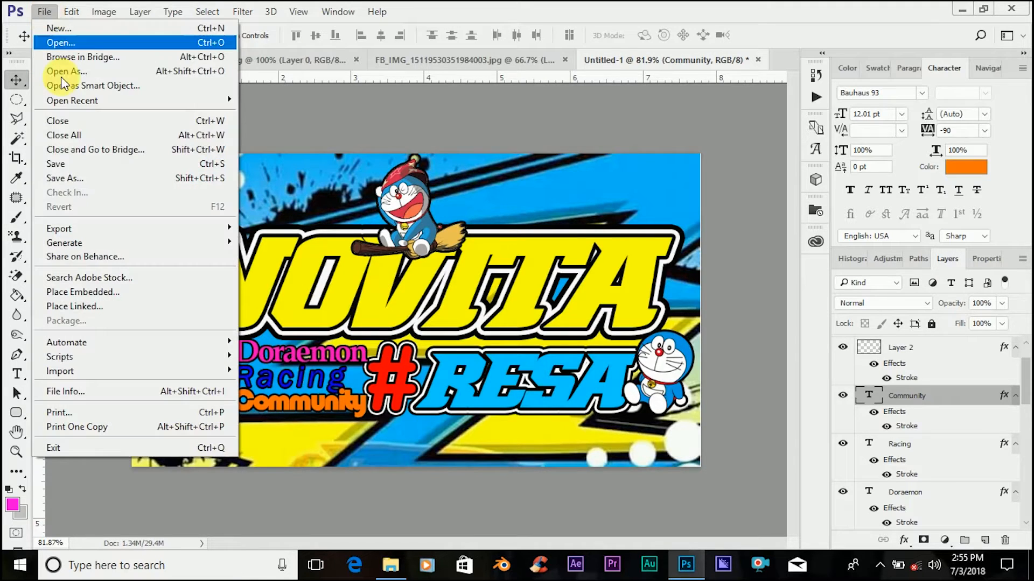
{"action": "left_click", "coordinate": [90, 182]}
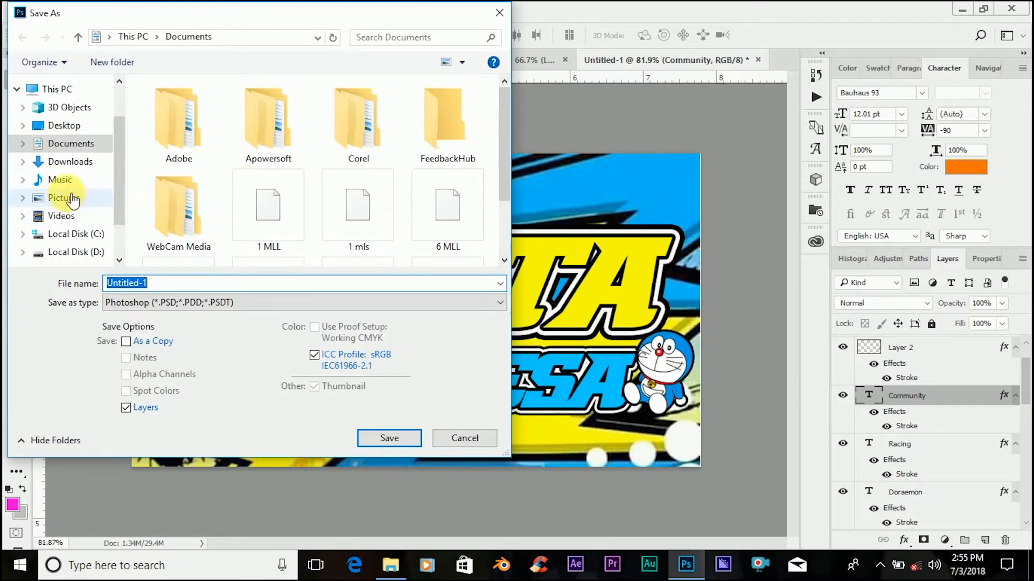
{"action": "left_click", "coordinate": [173, 302]}
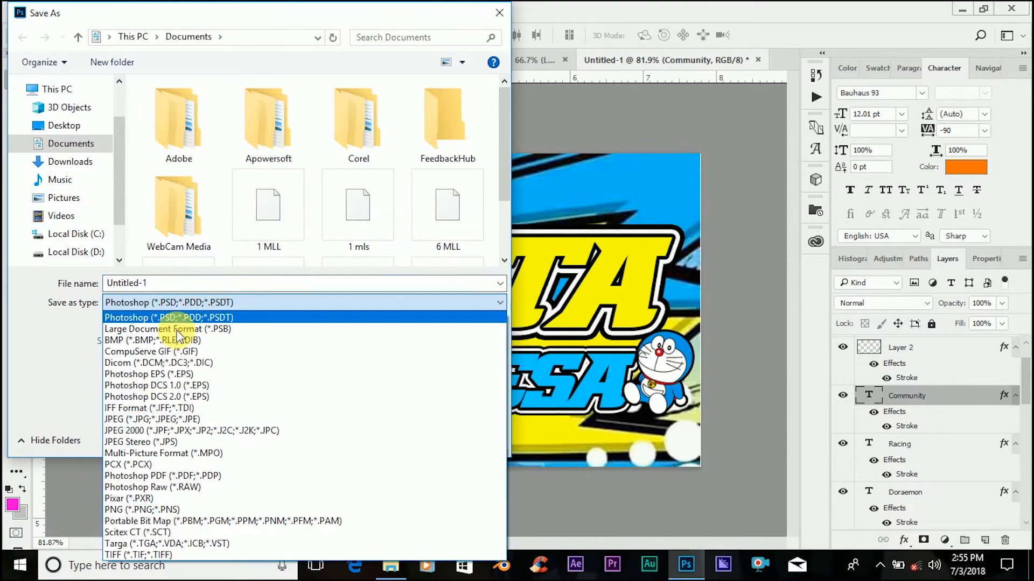
{"action": "left_click", "coordinate": [154, 419]}
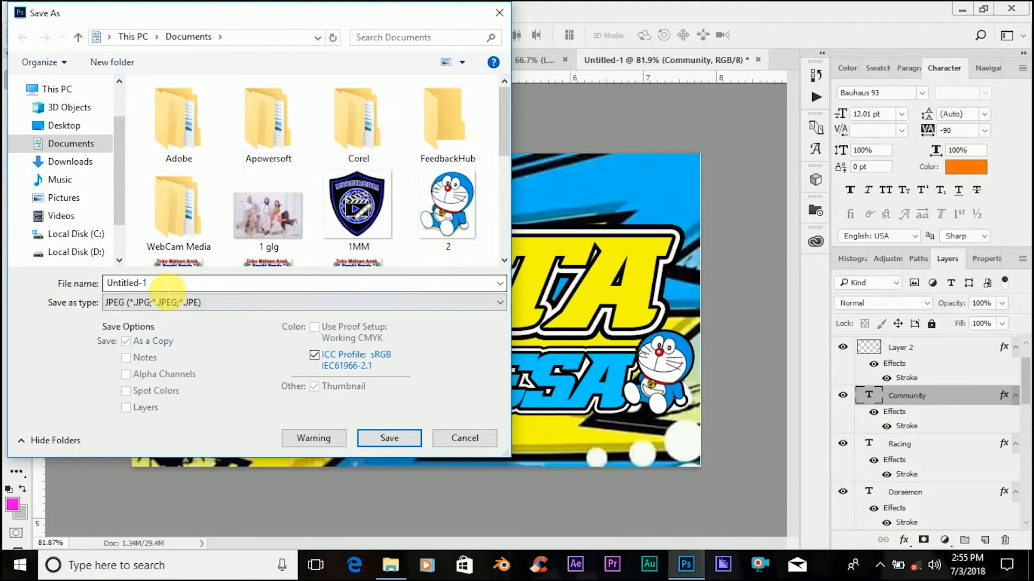
{"action": "type", "text": "n"}
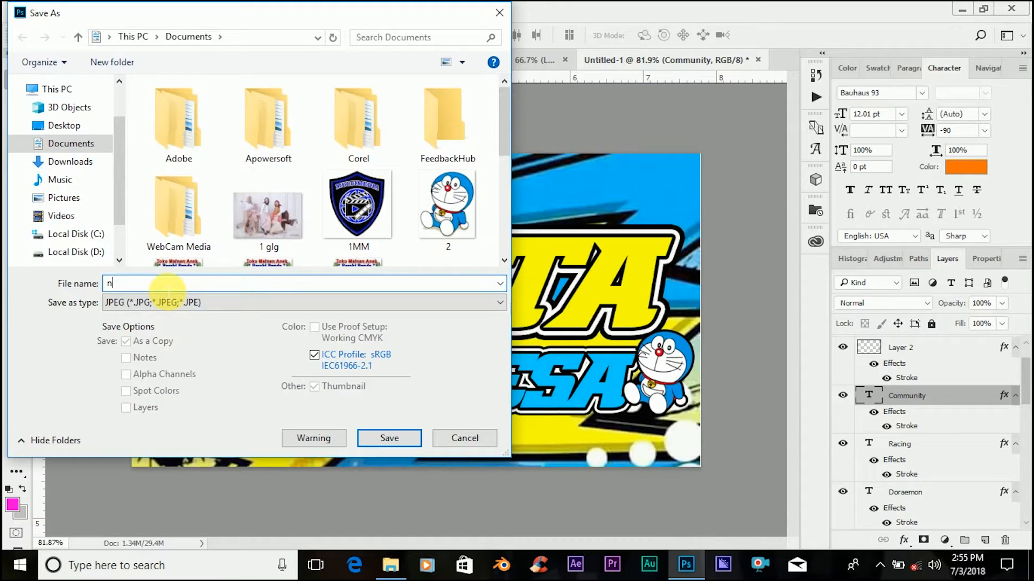
{"action": "type", "text": "ostik"}
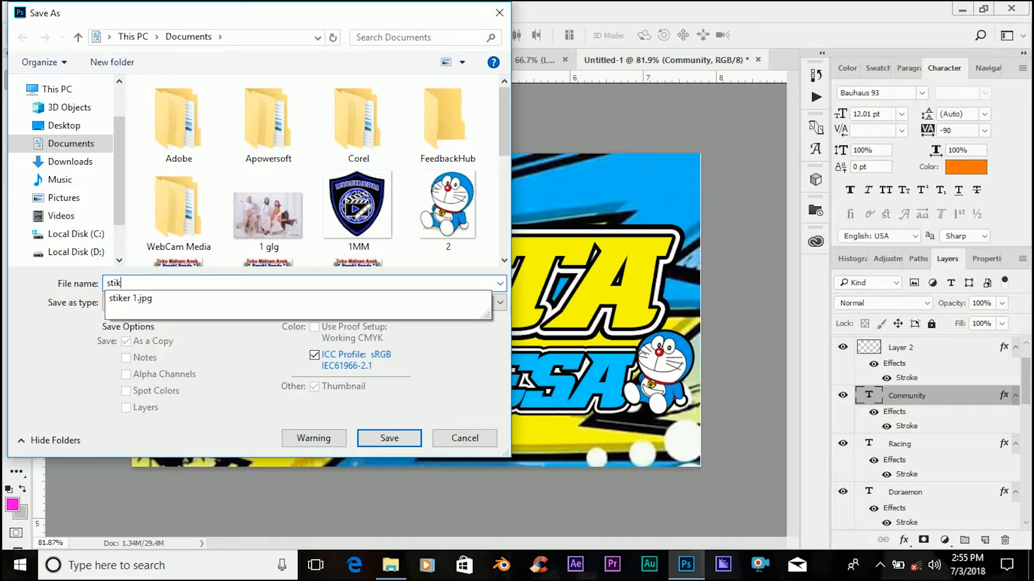
{"action": "type", "text": "er 2"}
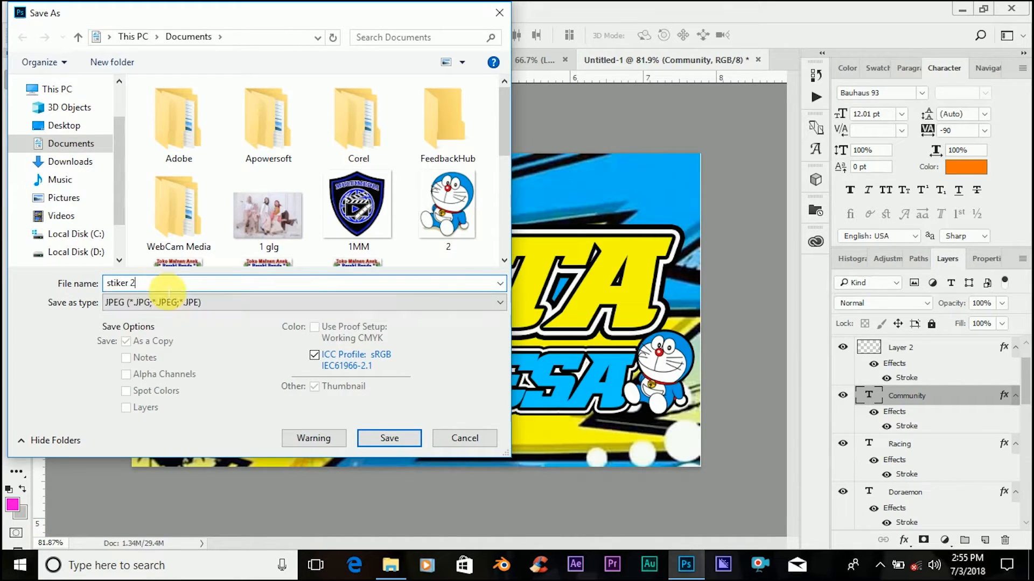
{"action": "left_click", "coordinate": [390, 438]}
{"action": "left_click", "coordinate": [602, 143]}
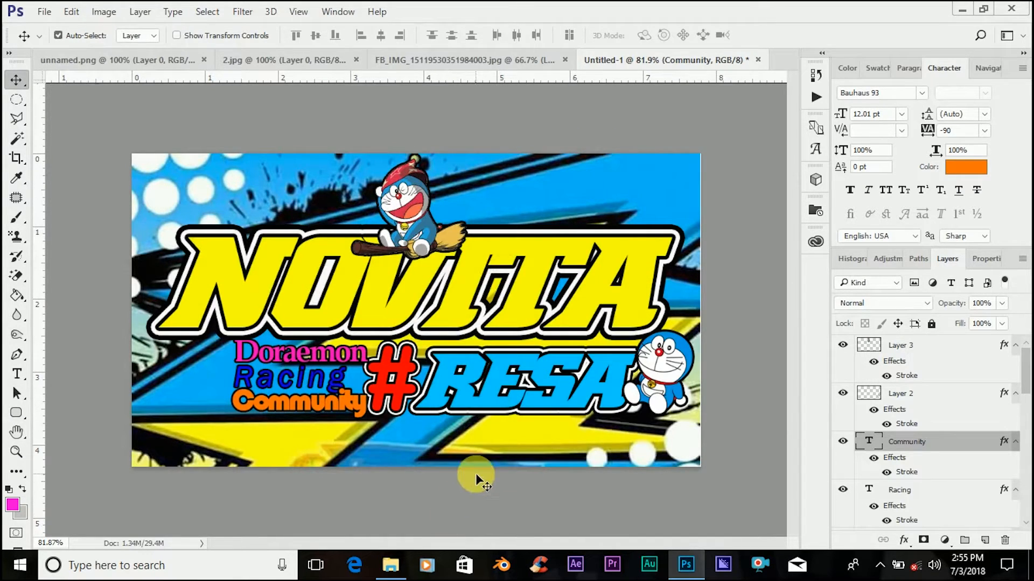
- Switch to File Explorer and open the exported "stiker 2" image from Documents to view it
{"action": "left_click", "coordinate": [392, 565]}
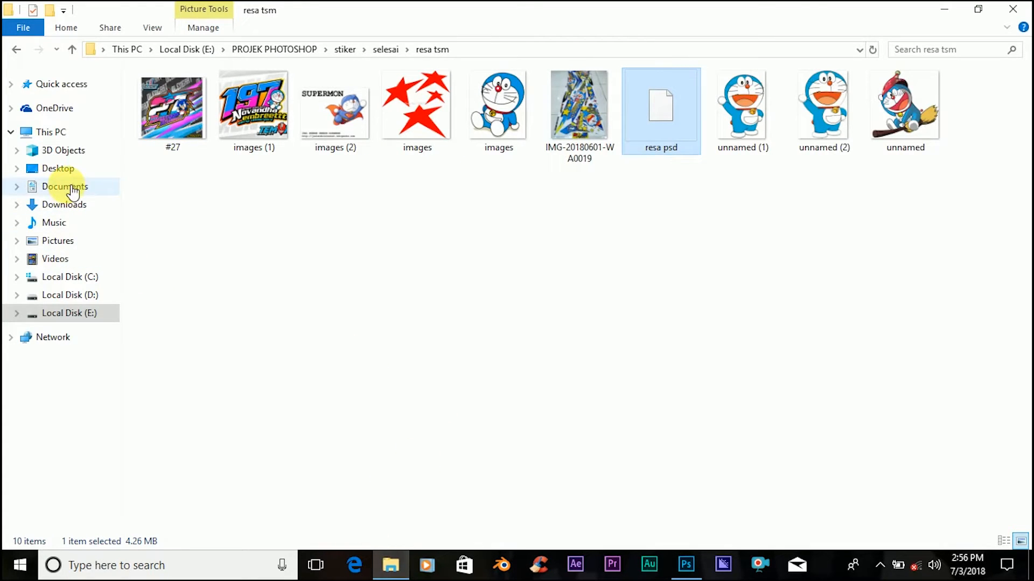
{"action": "left_click", "coordinate": [73, 188]}
{"action": "left_click", "coordinate": [334, 414]}
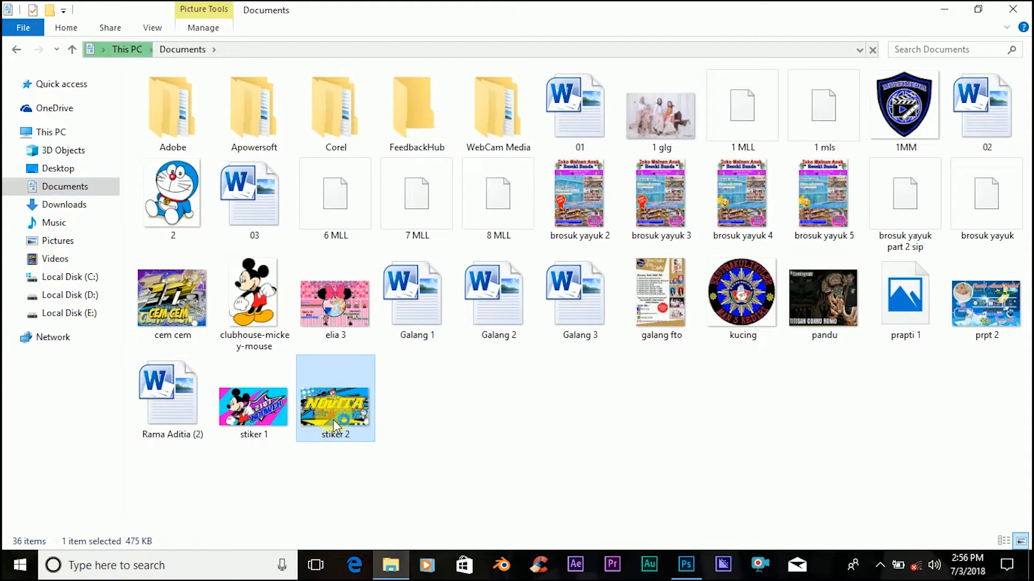
{"action": "double_click", "coordinate": [334, 419]}
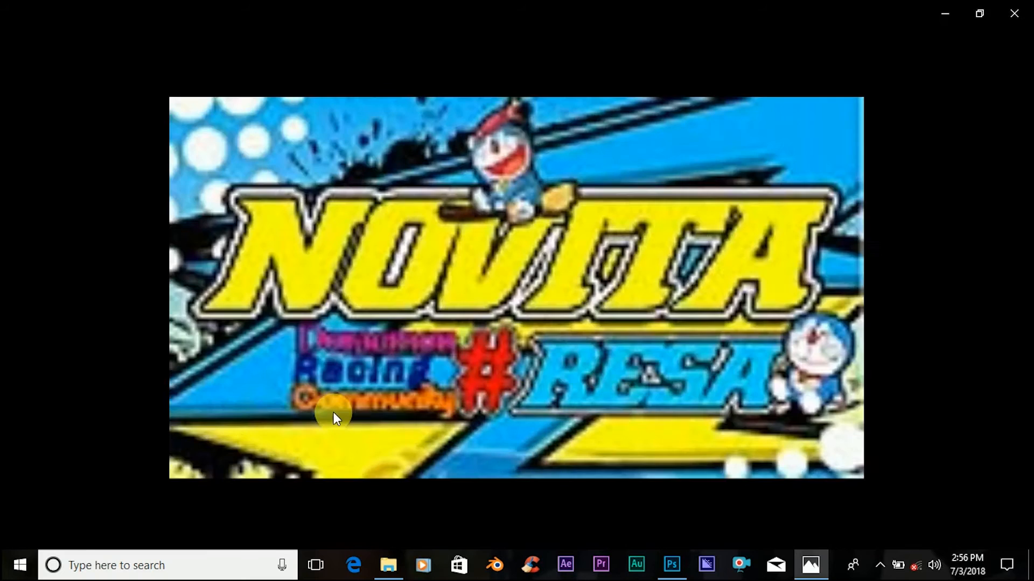